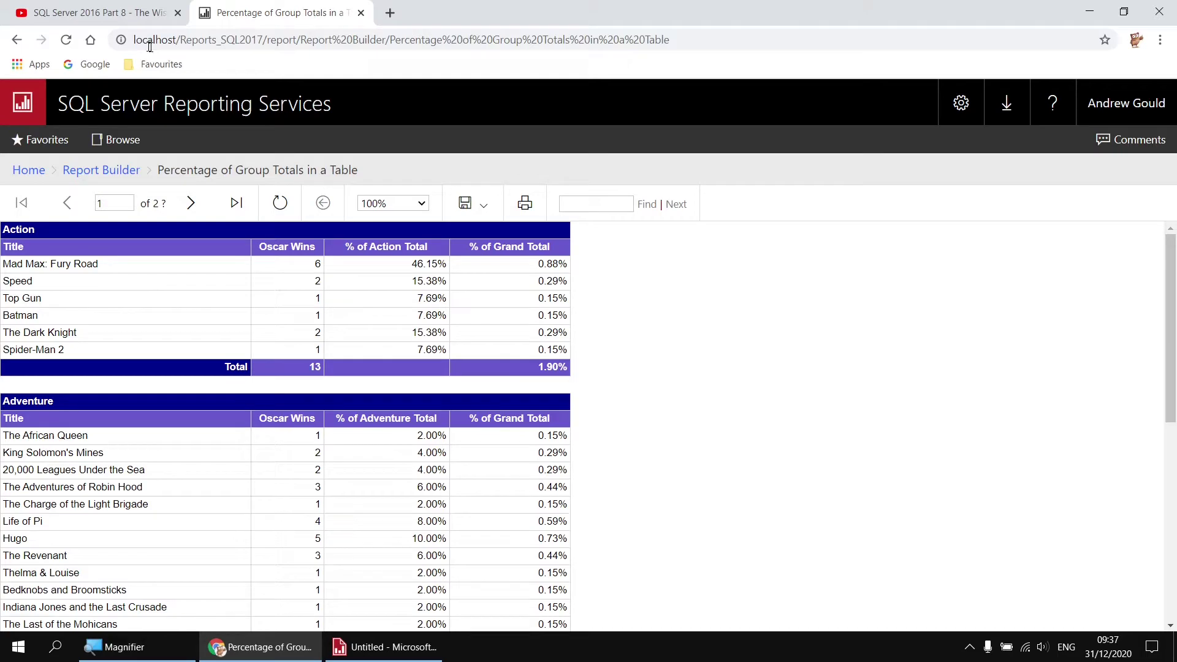
# View the Wise Owl Movies Database video page in the browser, and switch to Report Builder
pyautogui.click(119, 22)
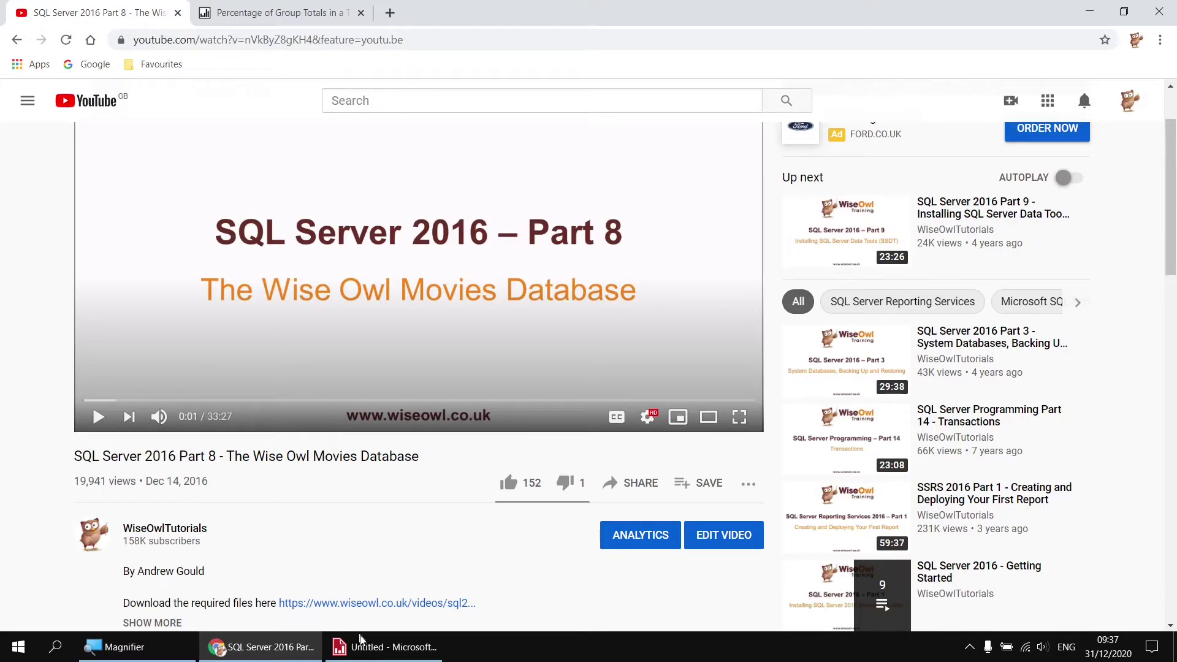
pyautogui.click(384, 646)
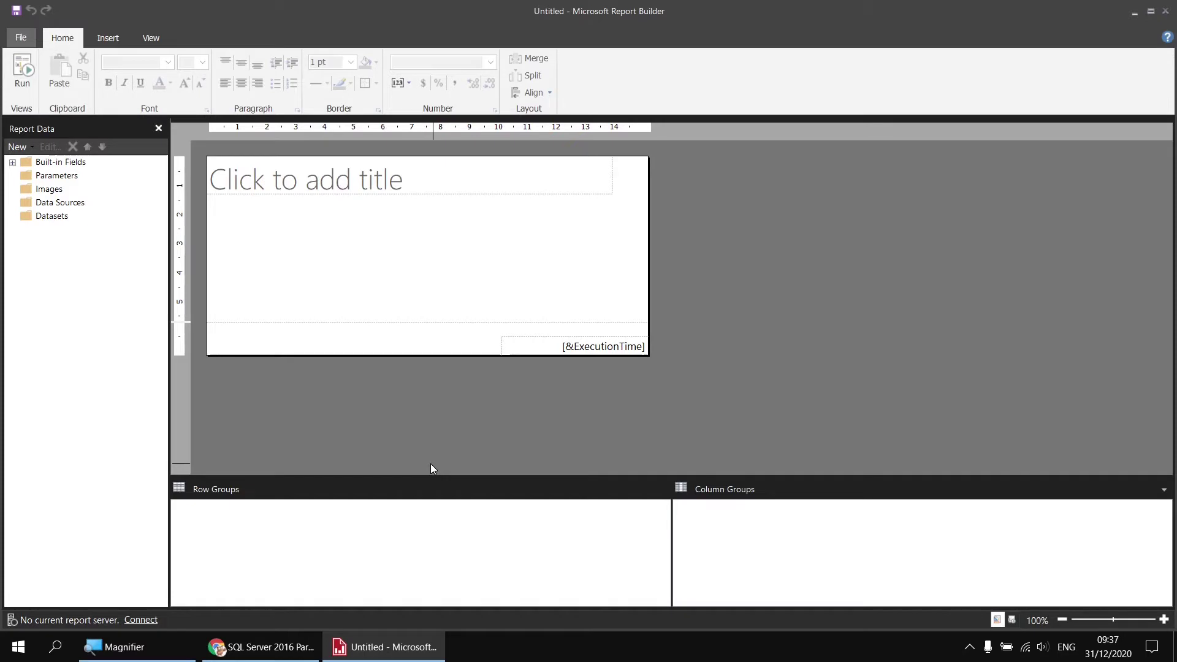
# Add a data source named Movies that uses an embedded connection of type Microsoft SQL Server
pyautogui.rightClick(78, 206)
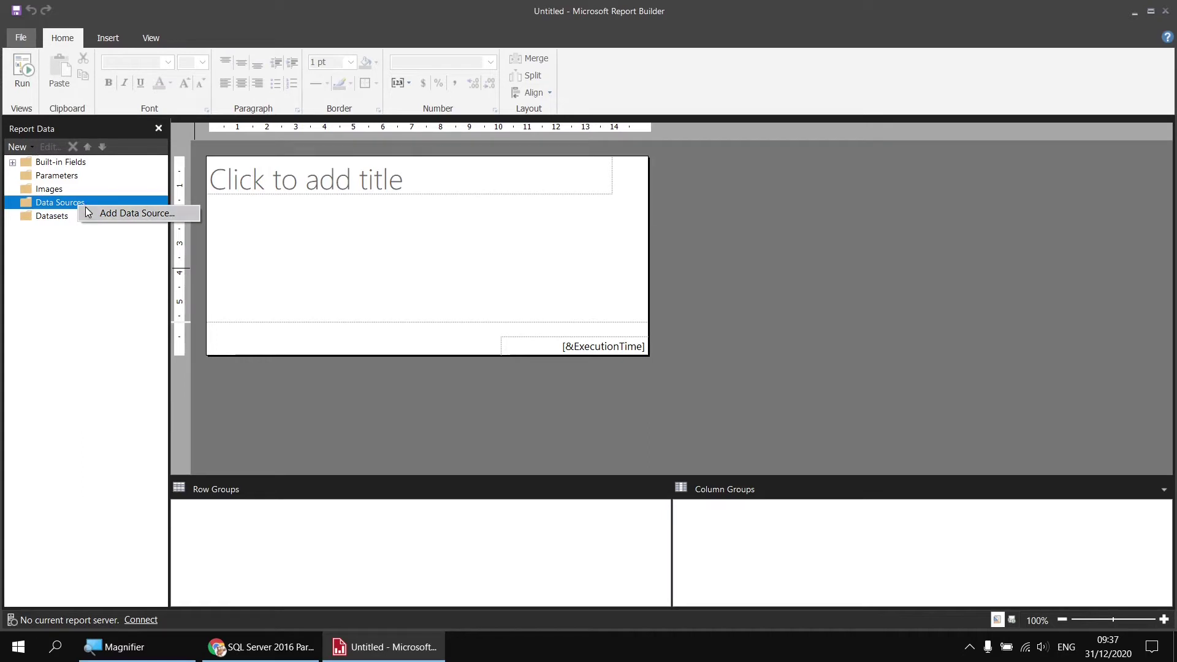
pyautogui.click(137, 214)
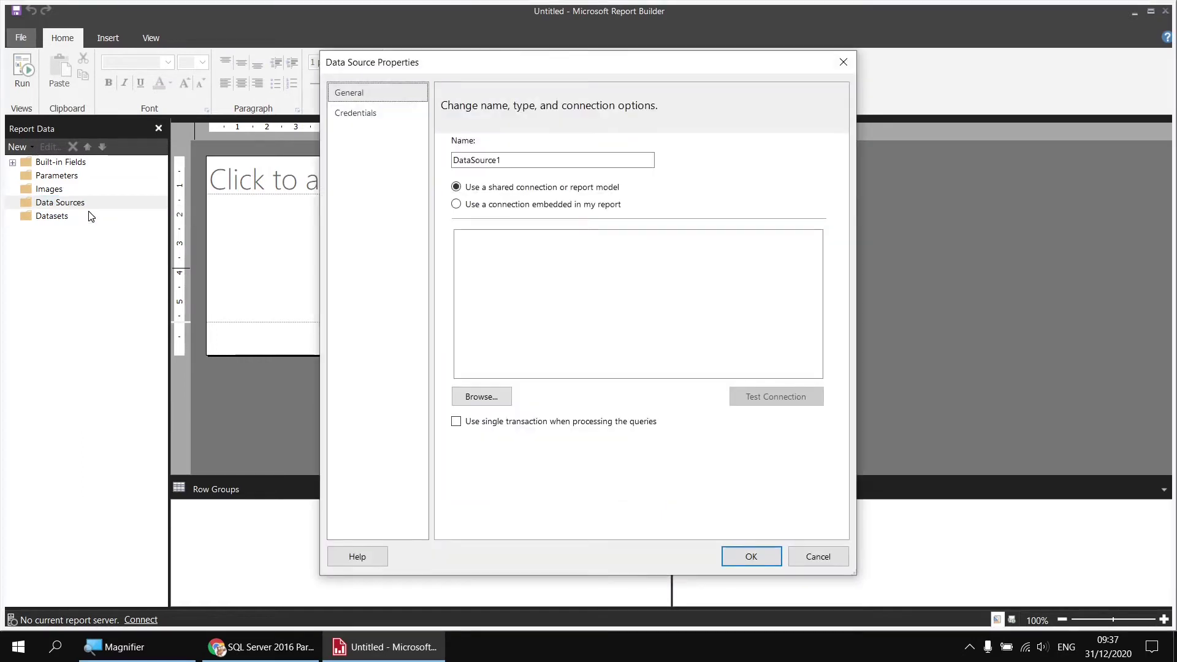
pyautogui.moveTo(502, 160); pyautogui.dragTo(453, 160)
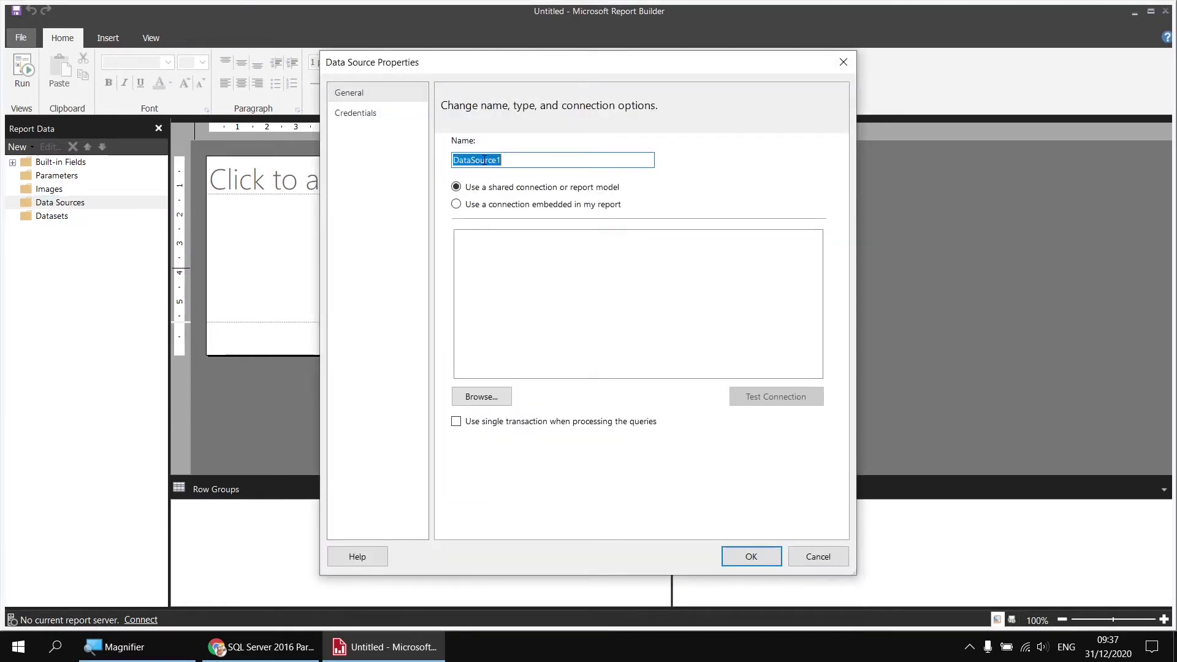
pyautogui.write('Movies')
pyautogui.click(522, 205)
pyautogui.click(535, 261)
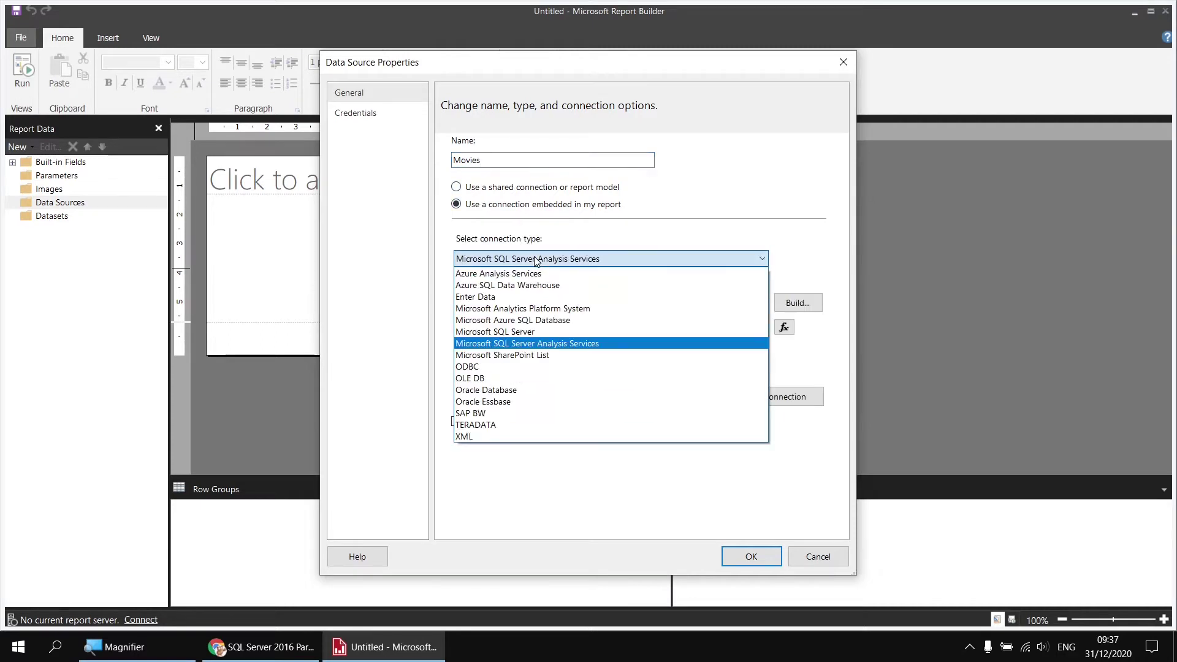
pyautogui.click(509, 336)
pyautogui.click(507, 333)
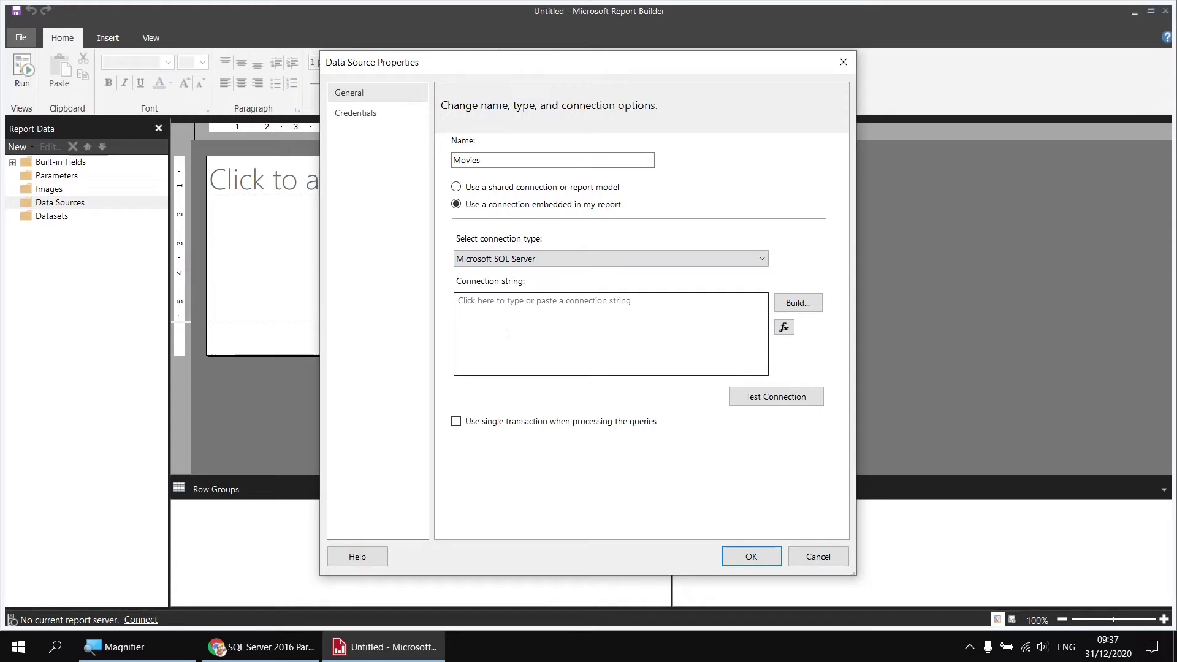
# Build the connection string for server .\sql2017 and the Movies database, and save the data source
pyautogui.click(791, 305)
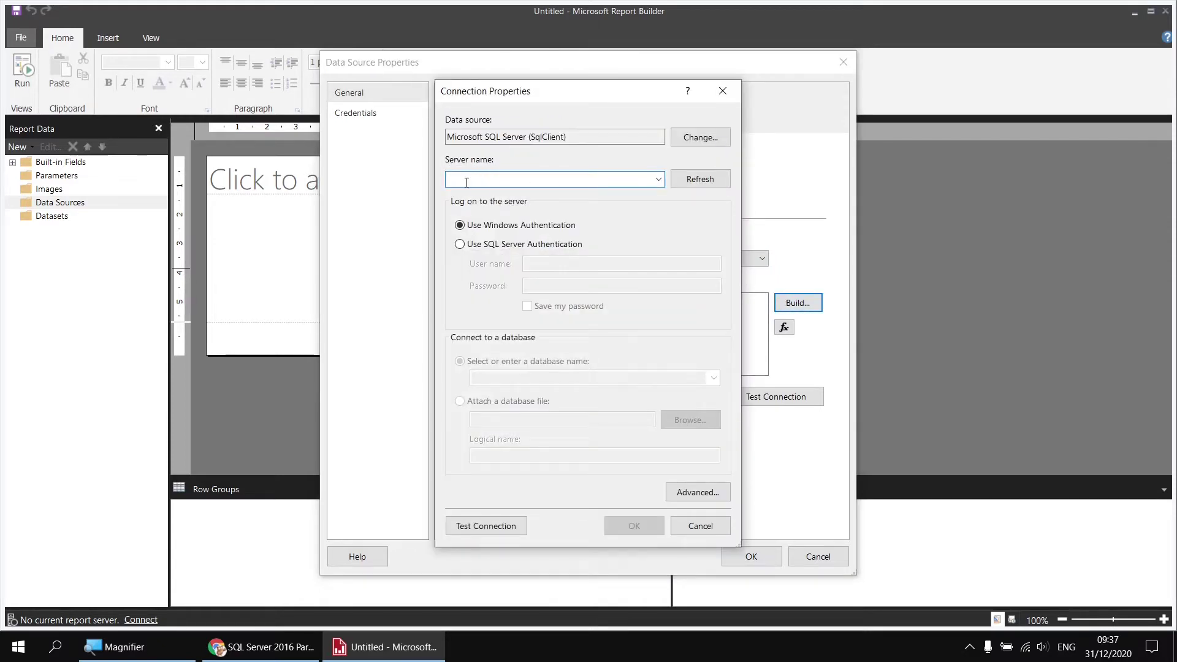
pyautogui.write('.\\')
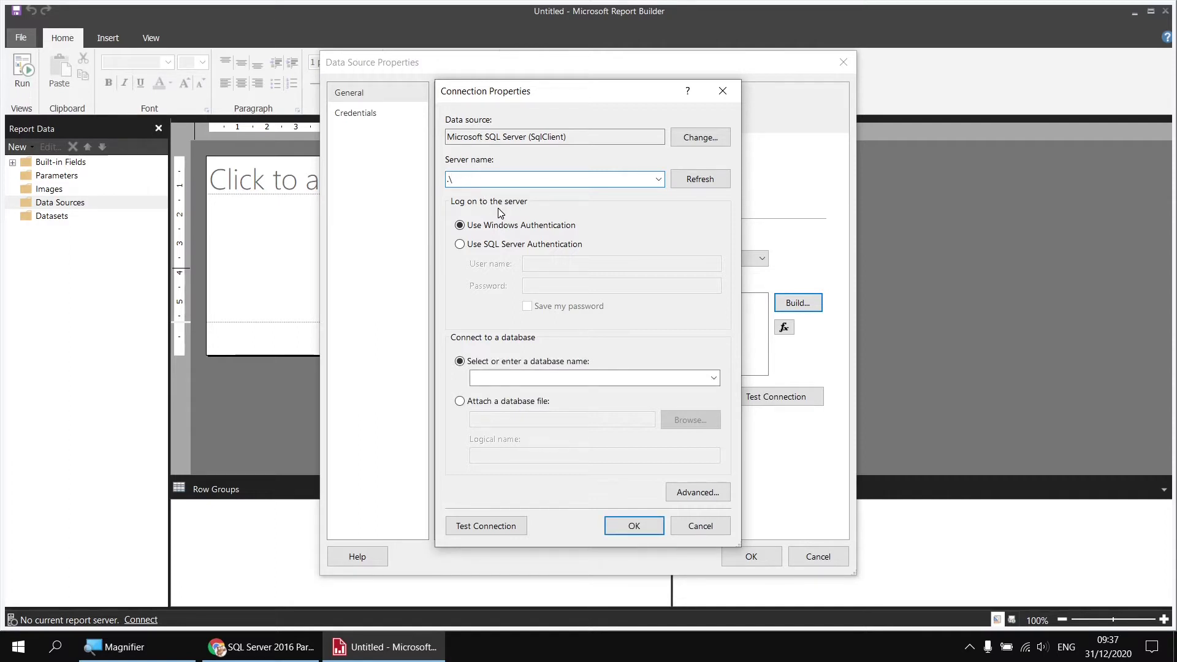
pyautogui.write('sql2017')
pyautogui.click(706, 377)
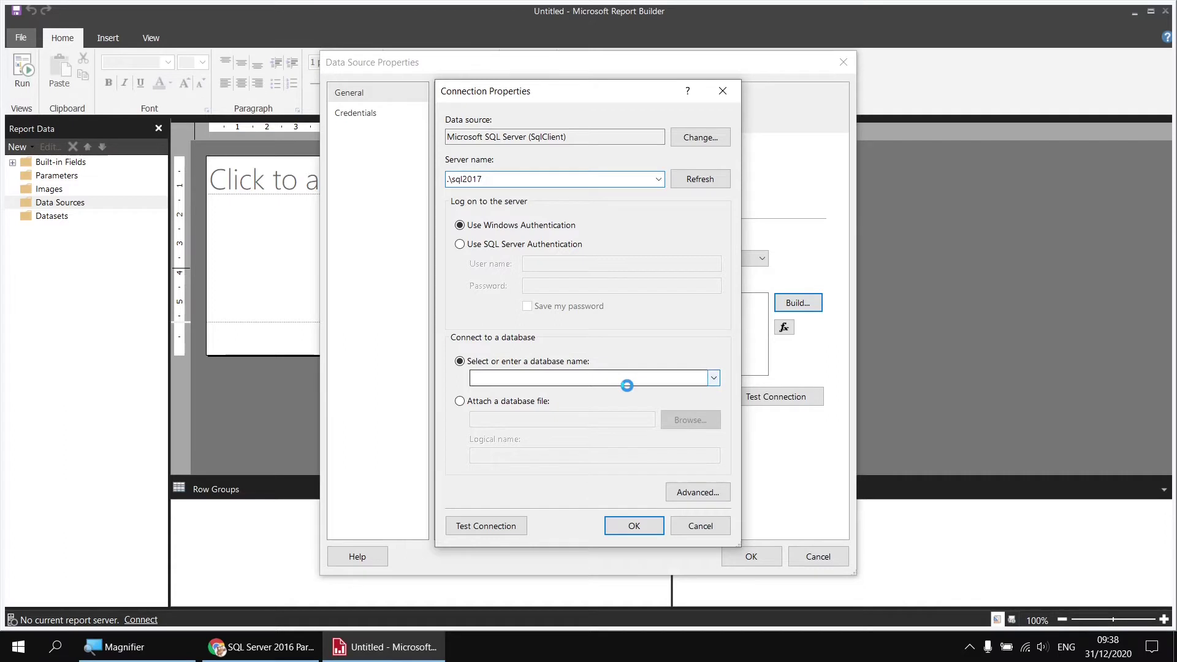
pyautogui.click(504, 417)
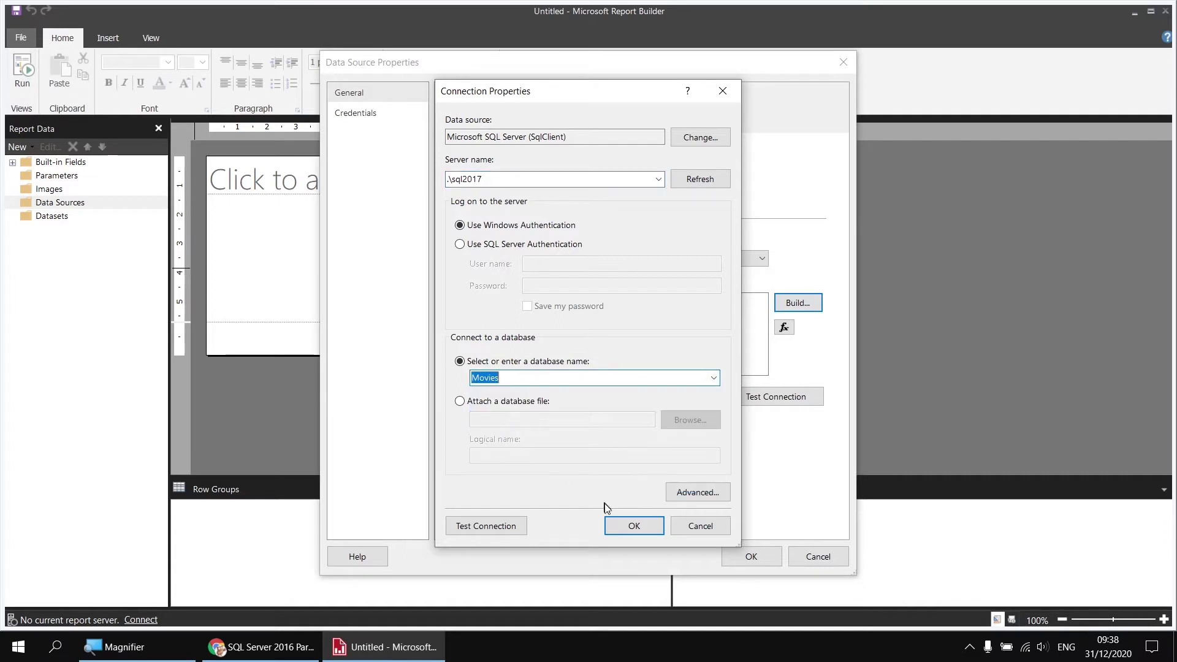
pyautogui.click(634, 527)
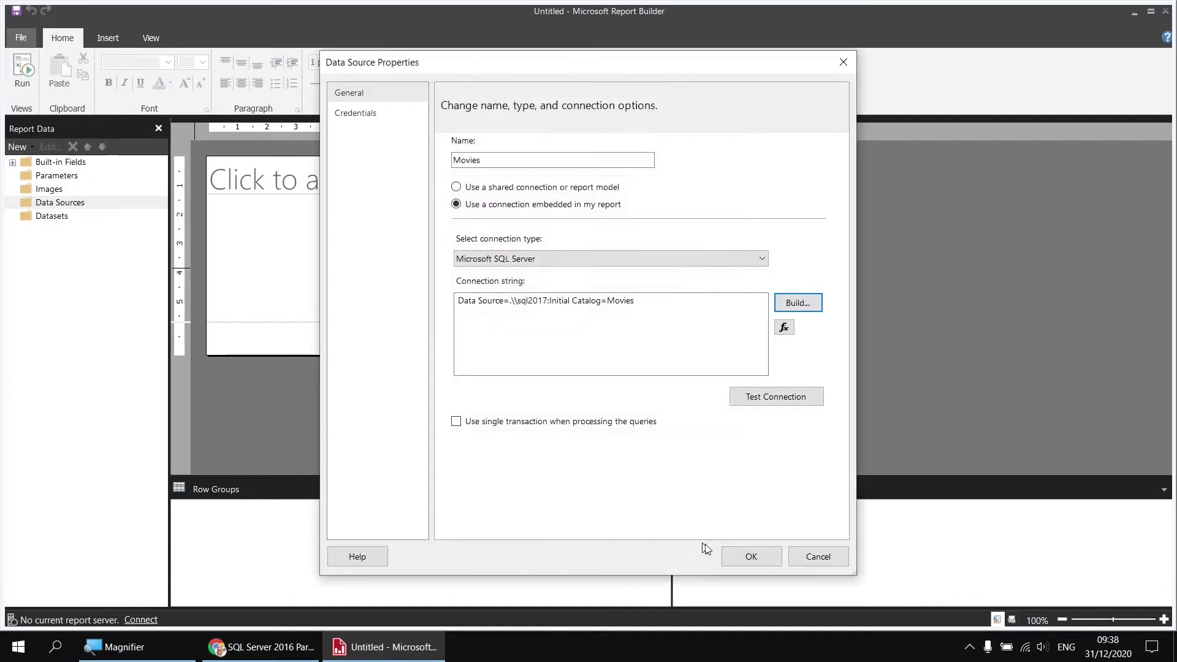
pyautogui.click(748, 555)
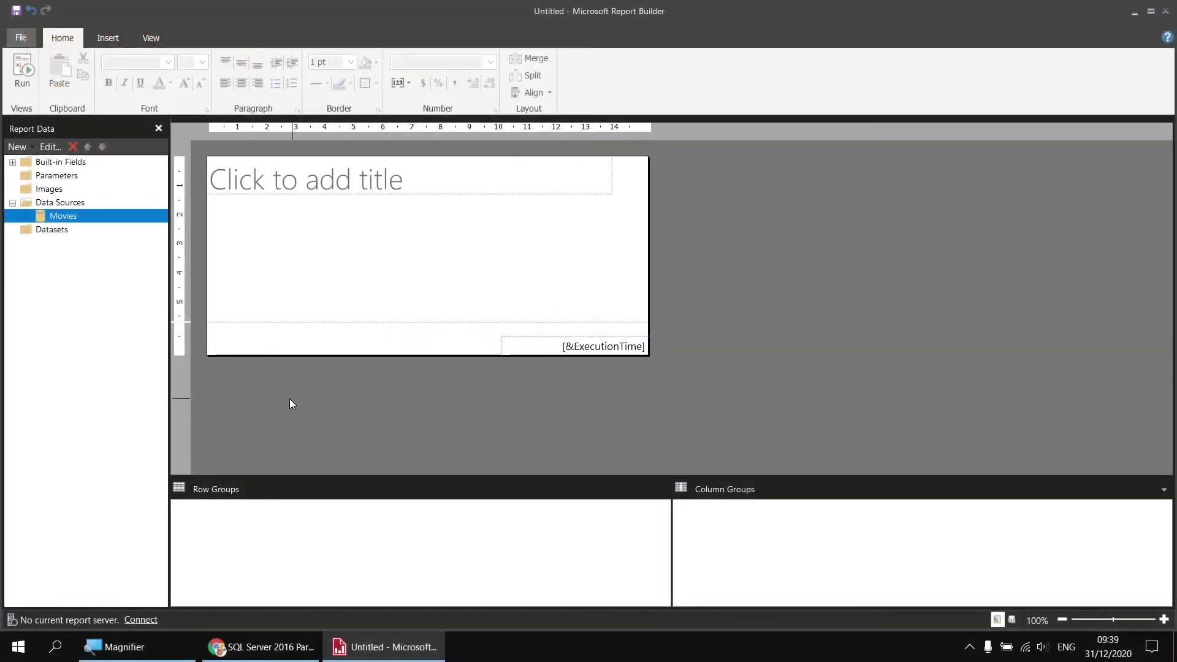
# Add an embedded dataset named Films based on the Movies data source
pyautogui.rightClick(79, 220)
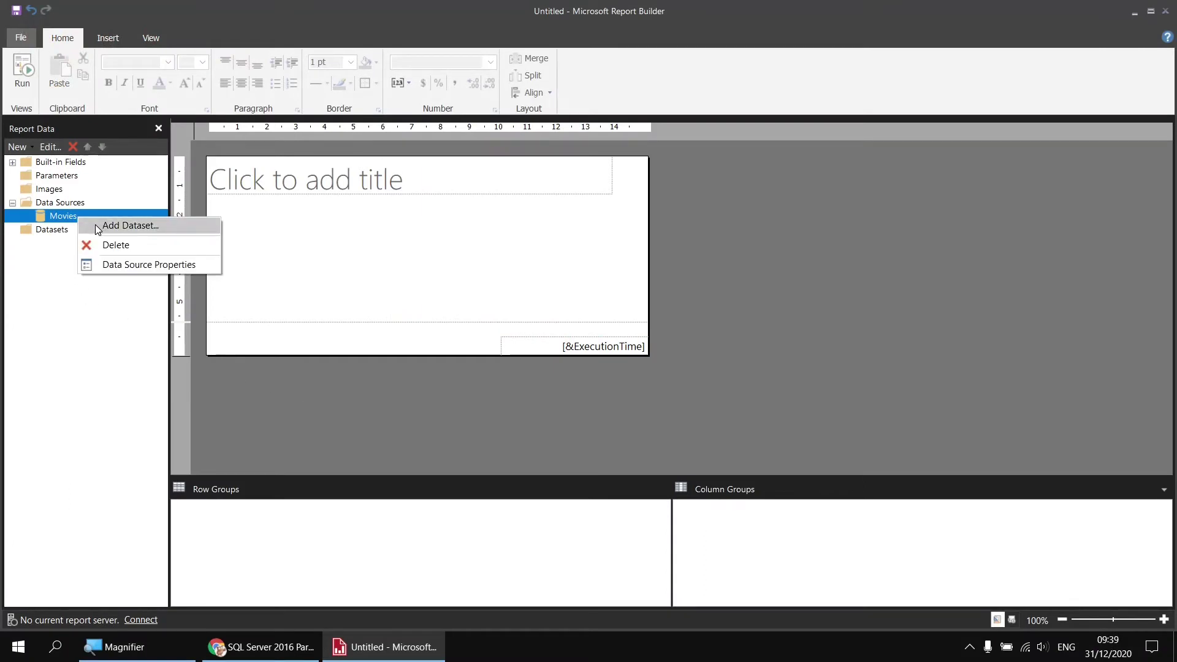
pyautogui.click(95, 225)
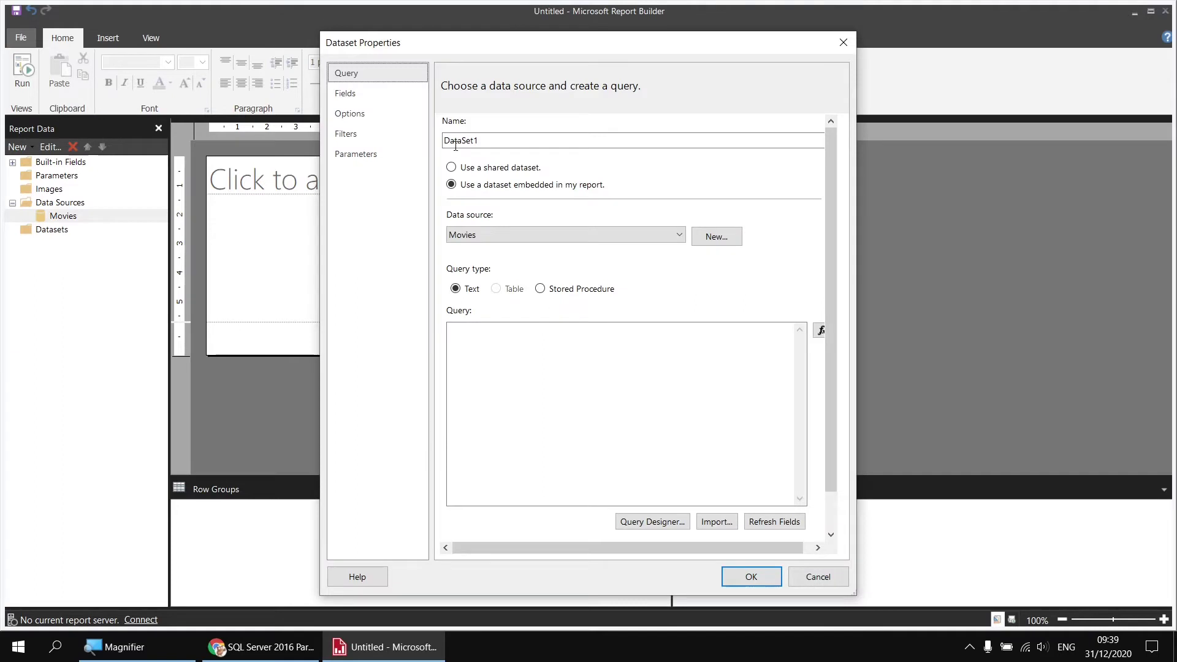
pyautogui.write('Films')
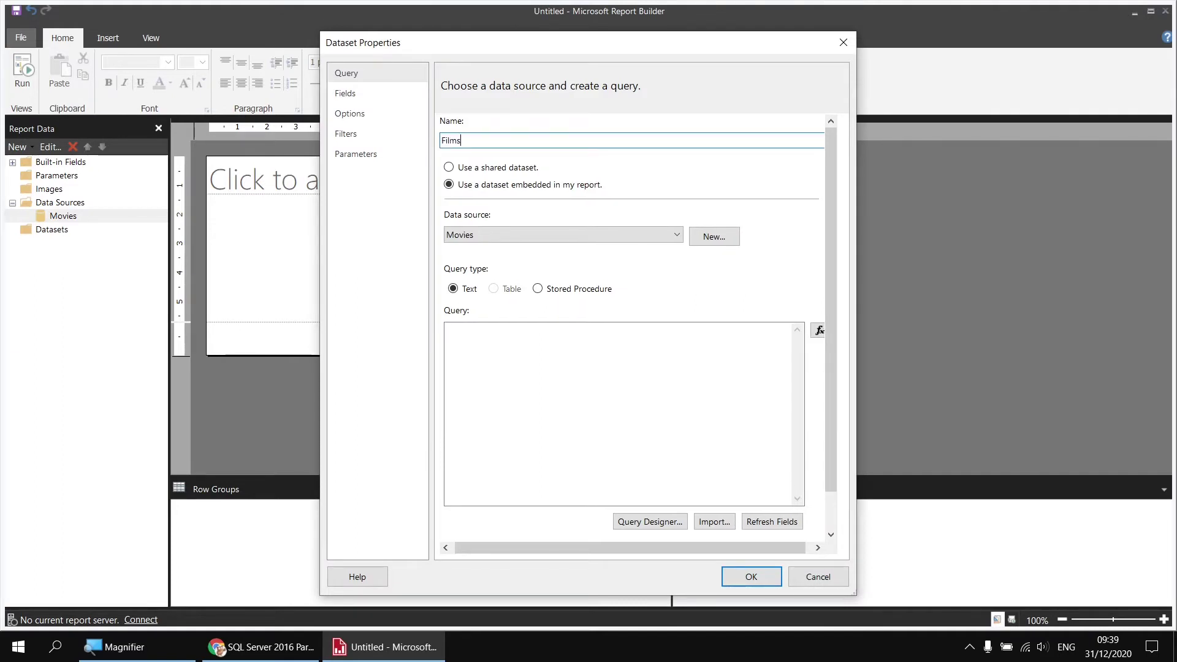
# Design the dataset's query with Title and OscarWins from the Film table and all fields of the Genre table
pyautogui.click(649, 522)
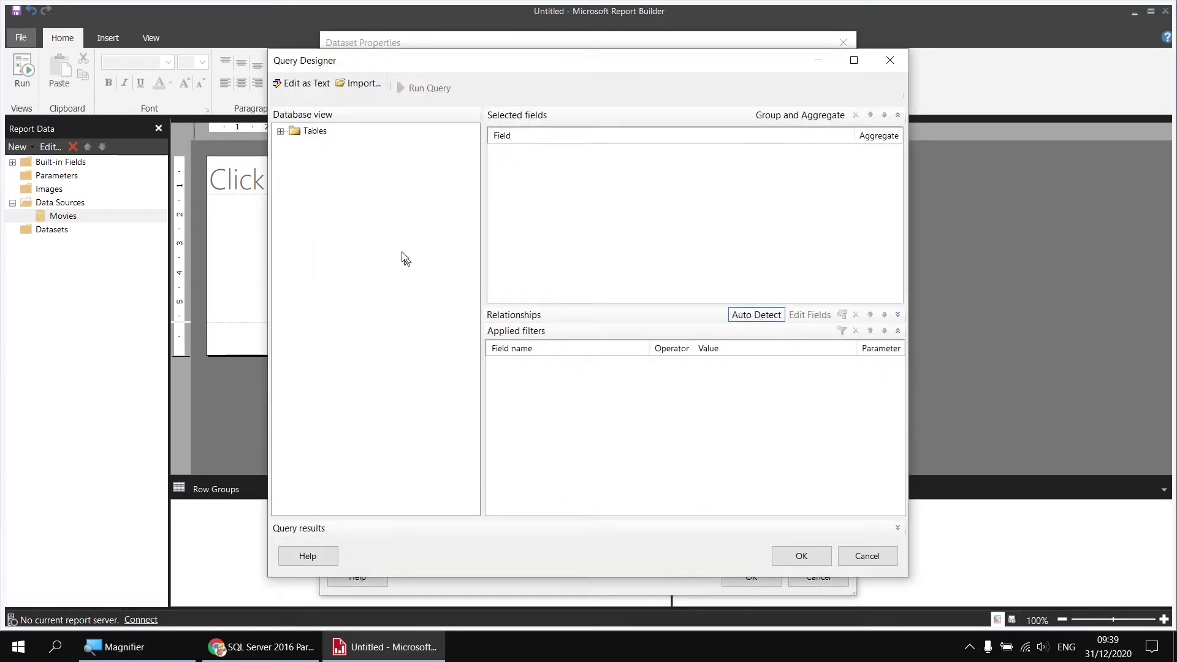
pyautogui.click(280, 131)
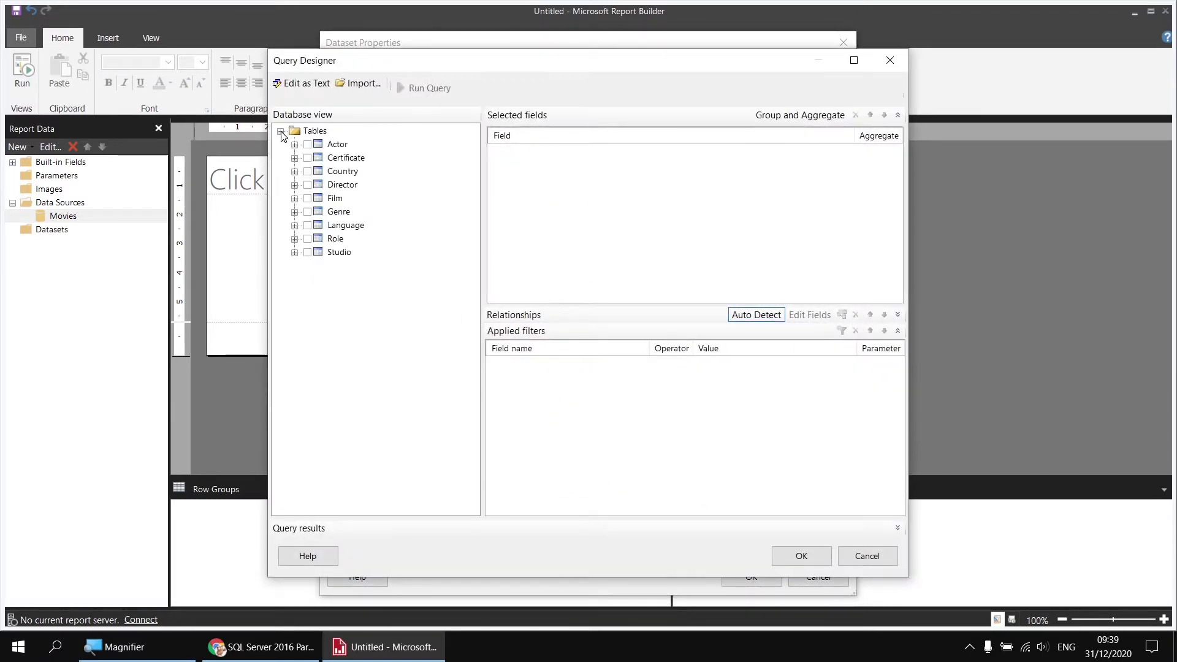
pyautogui.click(294, 198)
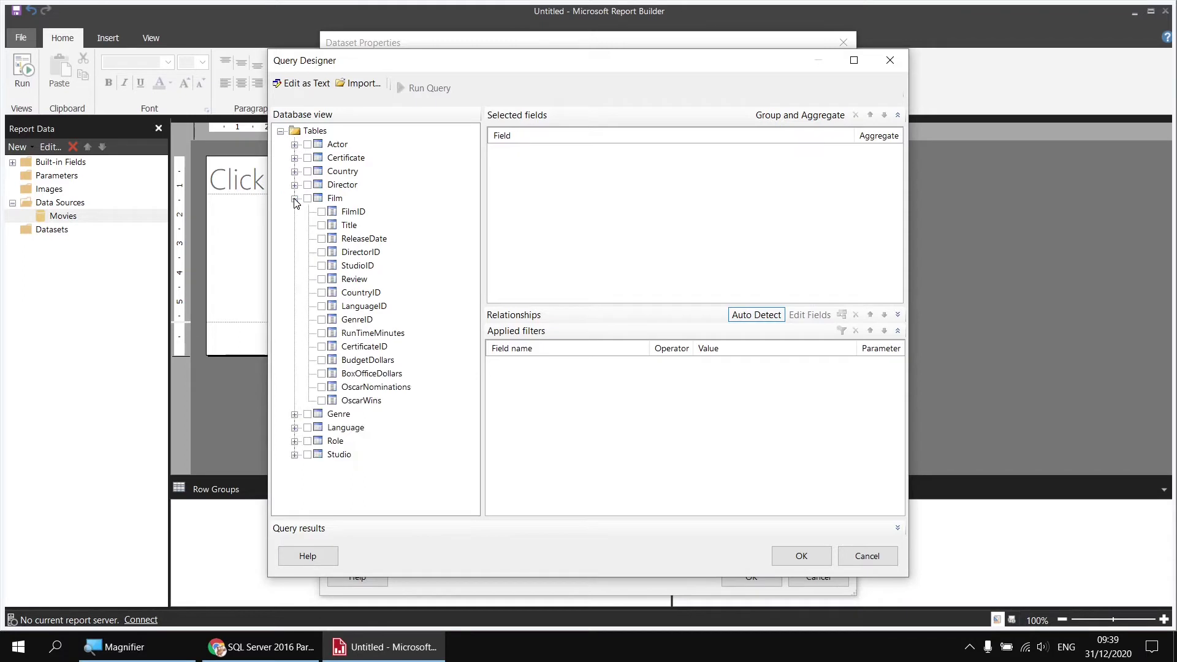
pyautogui.click(322, 225)
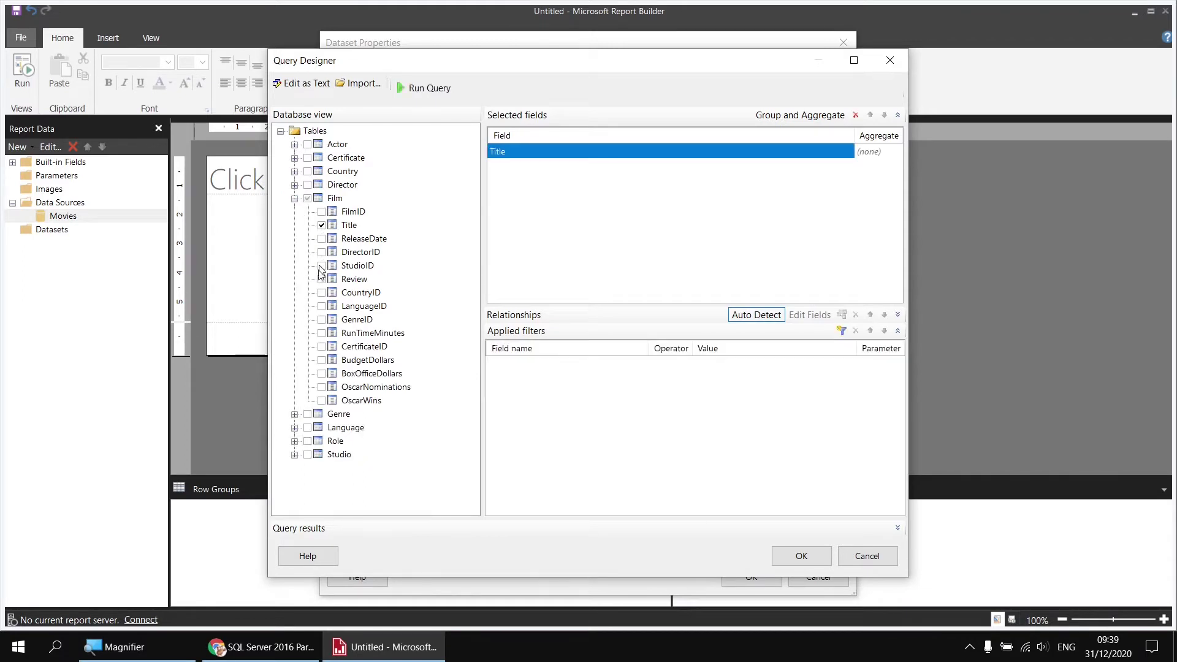
pyautogui.click(322, 401)
pyautogui.click(295, 415)
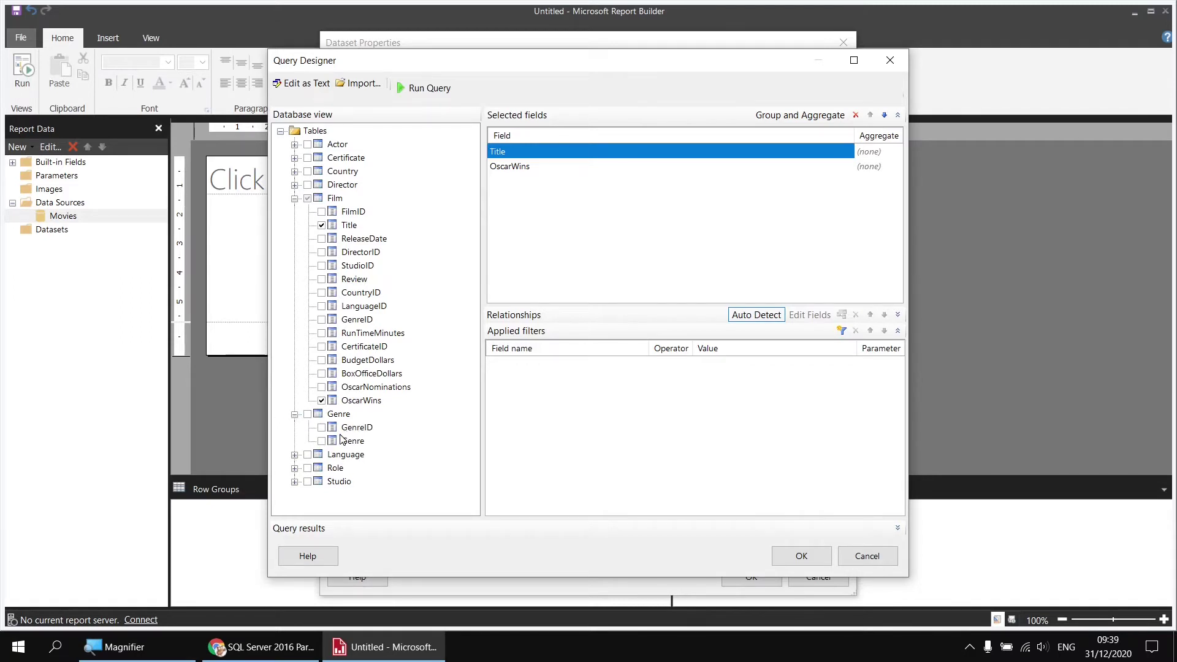
pyautogui.click(308, 415)
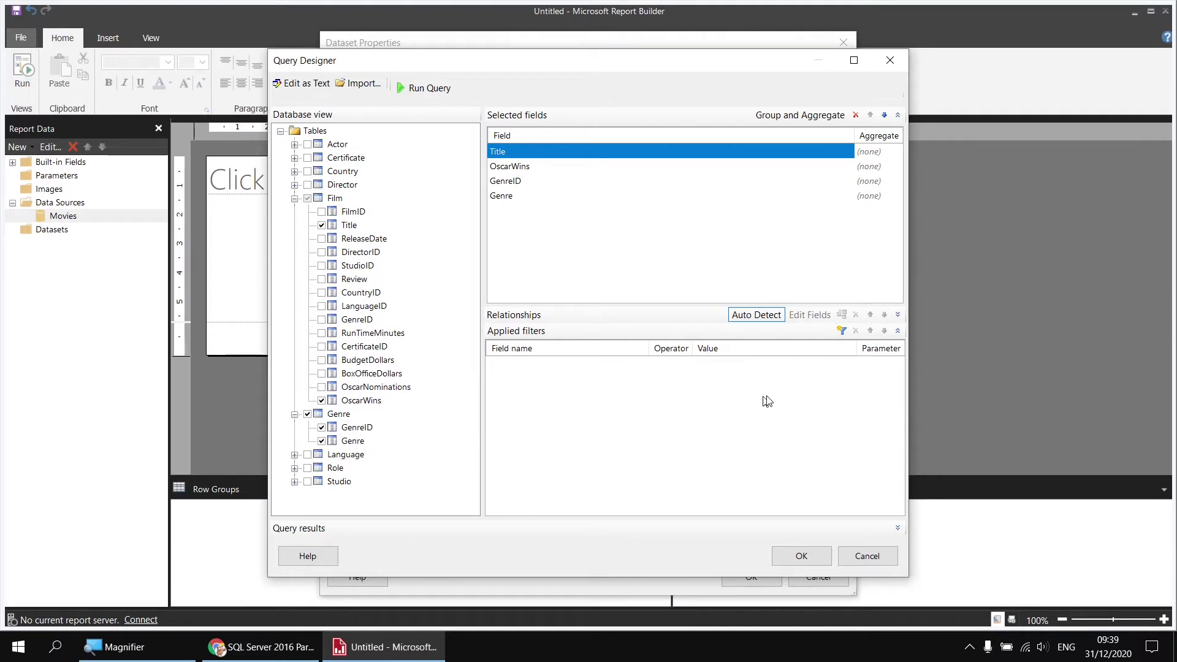
# Filter the query to OscarWins is more than or equal to 1, and save the query and dataset
pyautogui.click(843, 331)
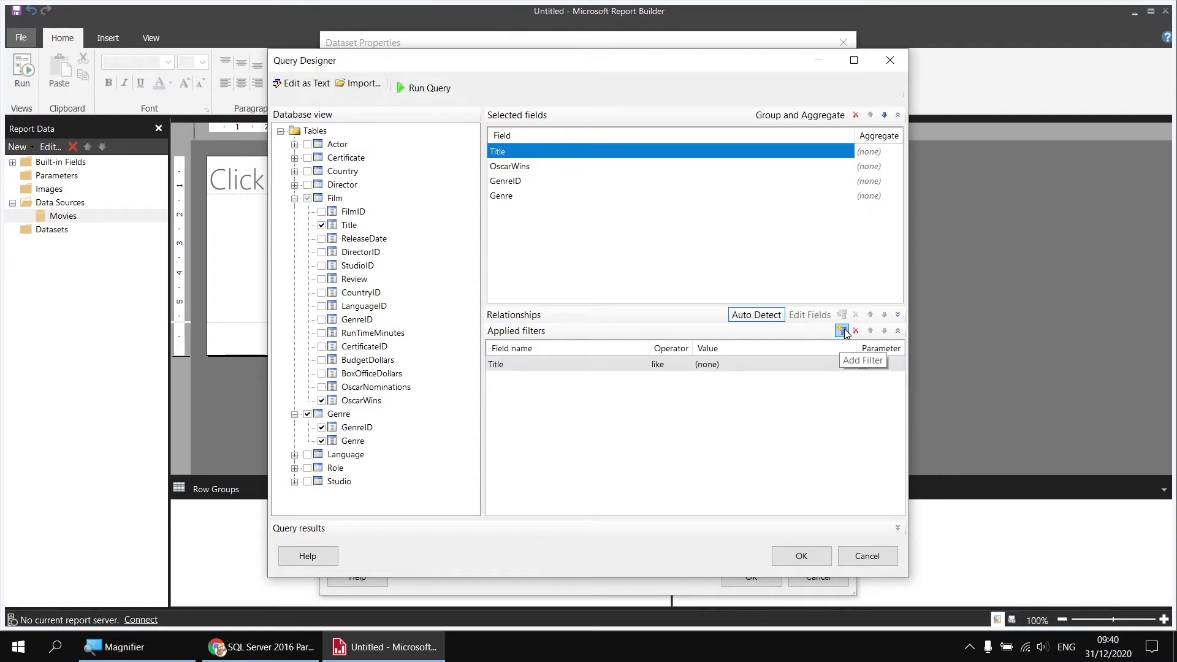
pyautogui.click(568, 368)
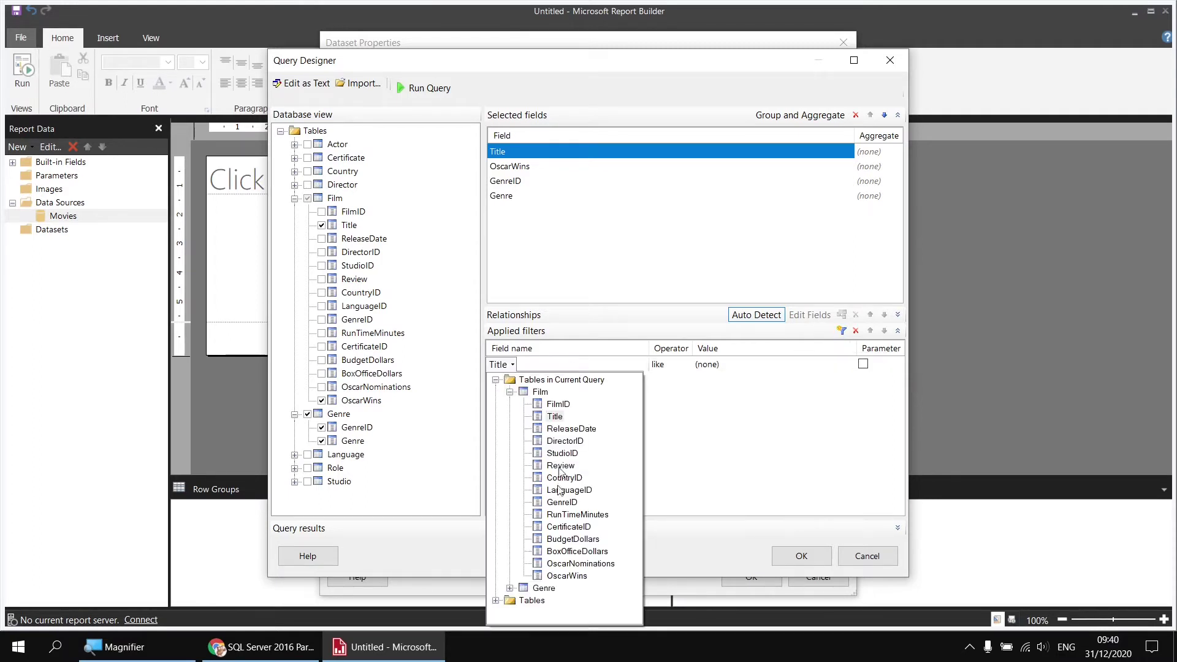
pyautogui.click(576, 575)
pyautogui.click(673, 368)
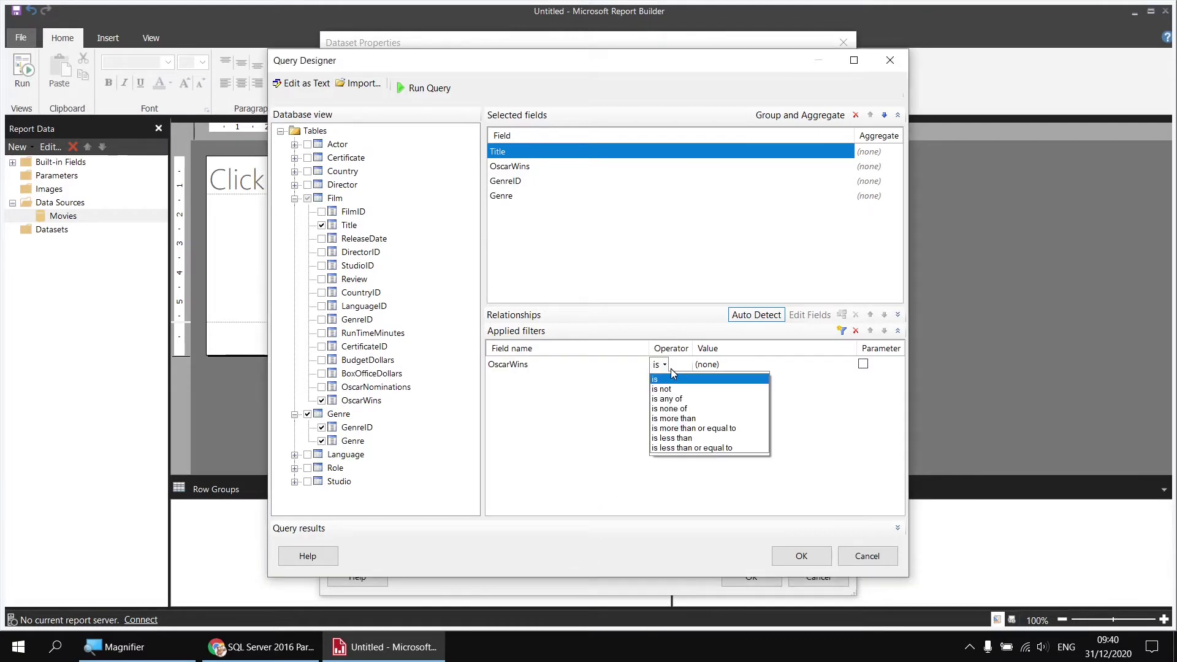
pyautogui.click(710, 429)
pyautogui.click(739, 366)
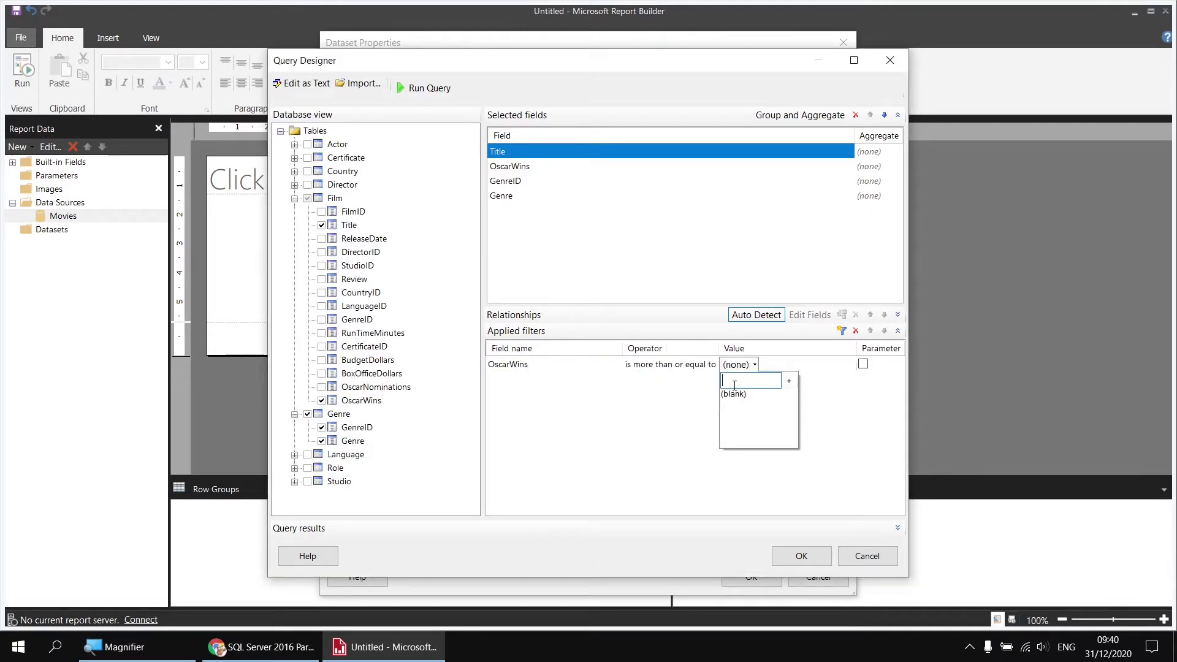
pyautogui.click(695, 415)
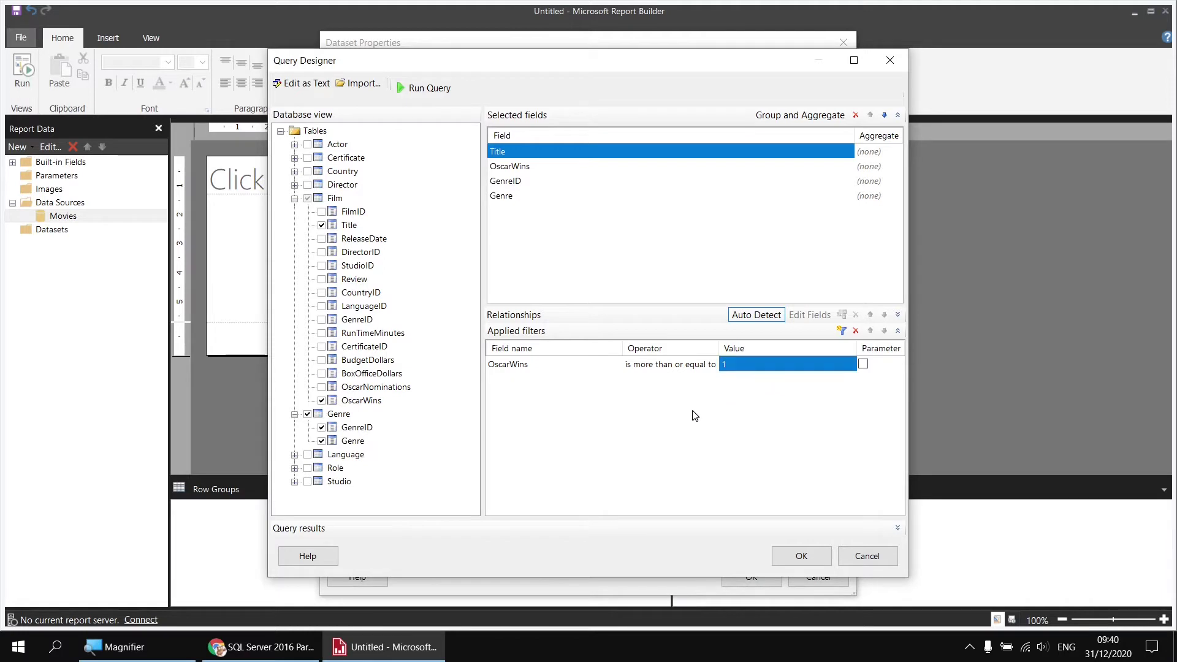
pyautogui.click(801, 556)
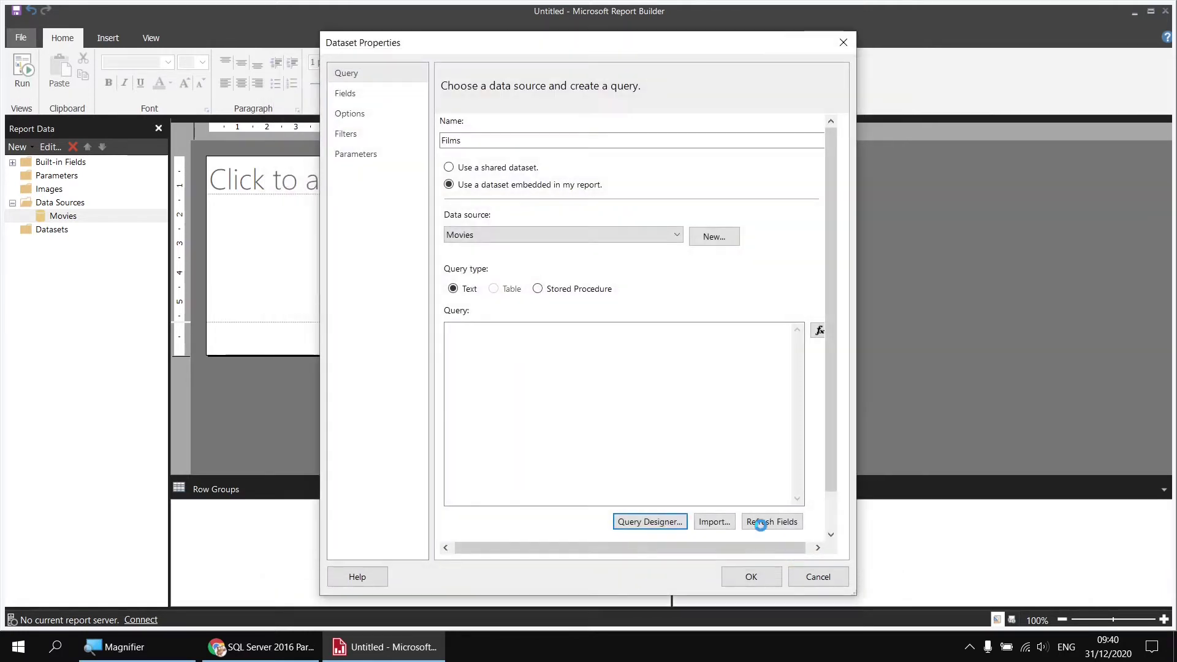
pyautogui.click(750, 577)
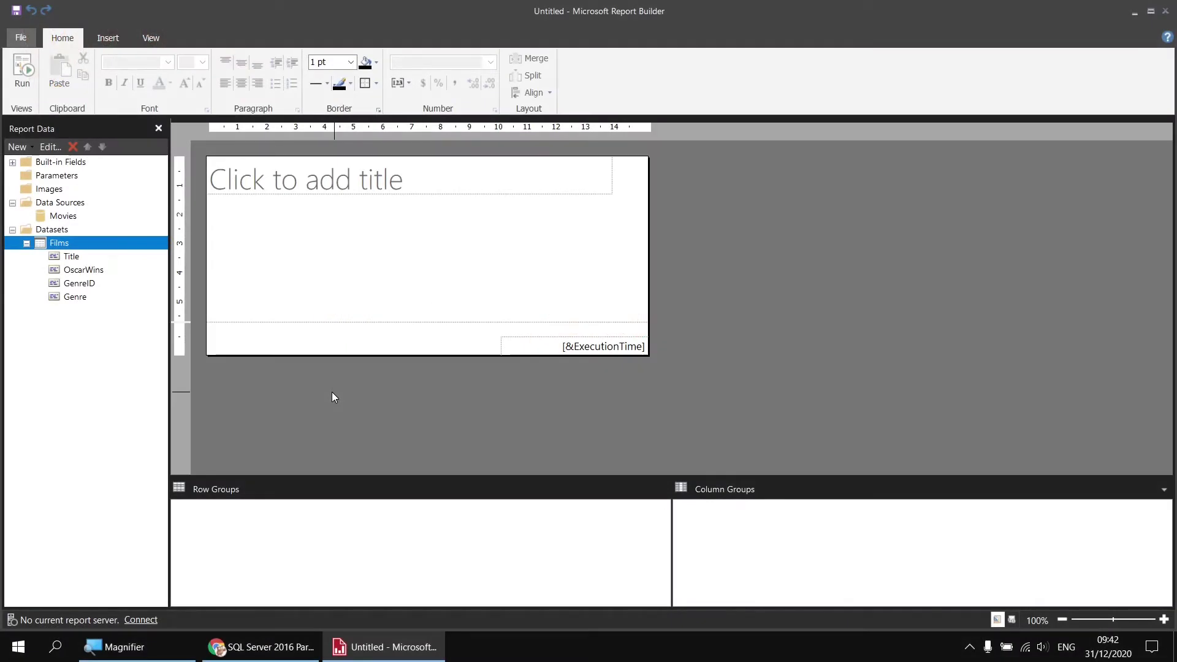
# Delete the report's title text box and remove the page footer
pyautogui.click(307, 179)
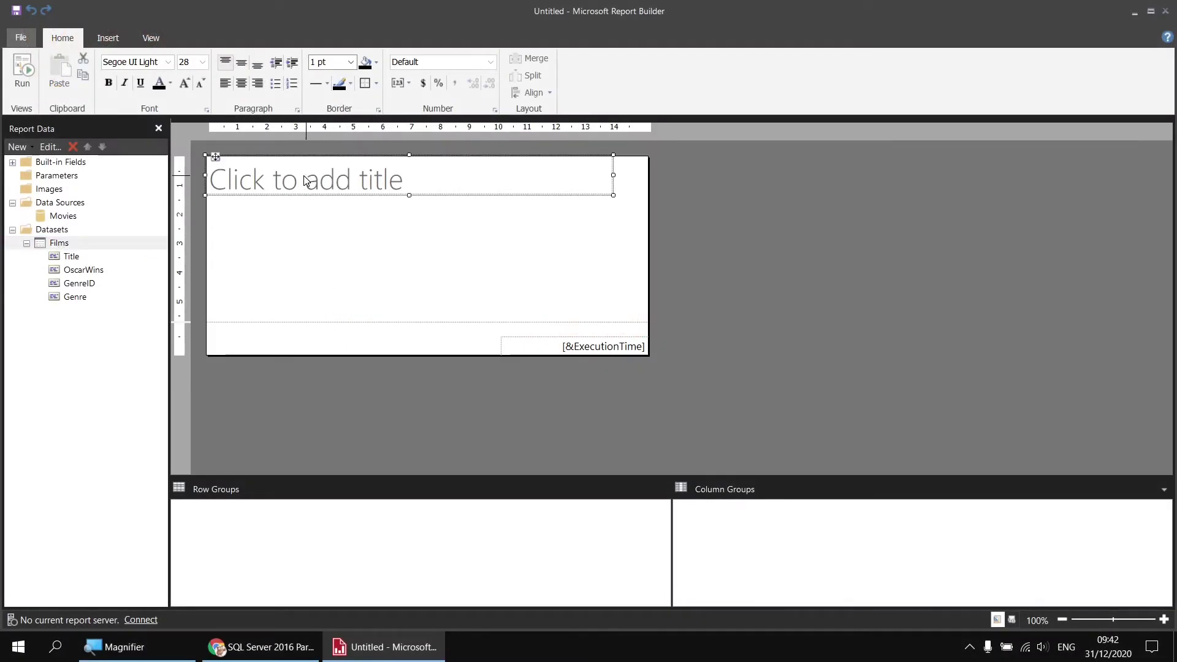
pyautogui.press('Delete')
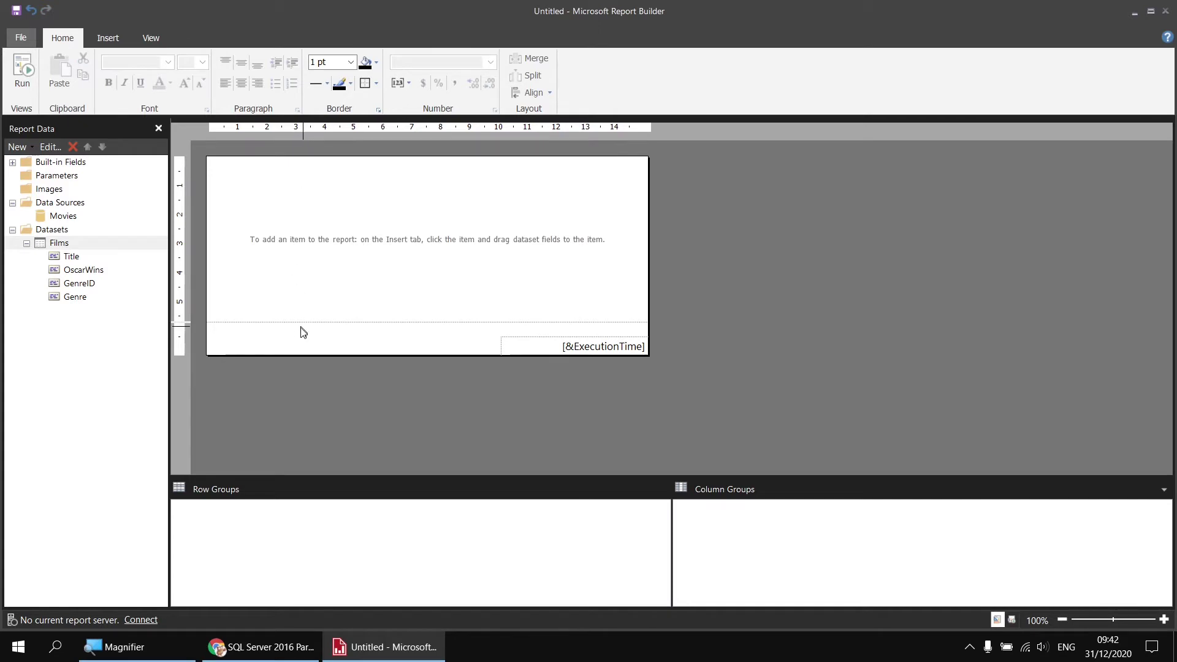
pyautogui.rightClick(285, 339)
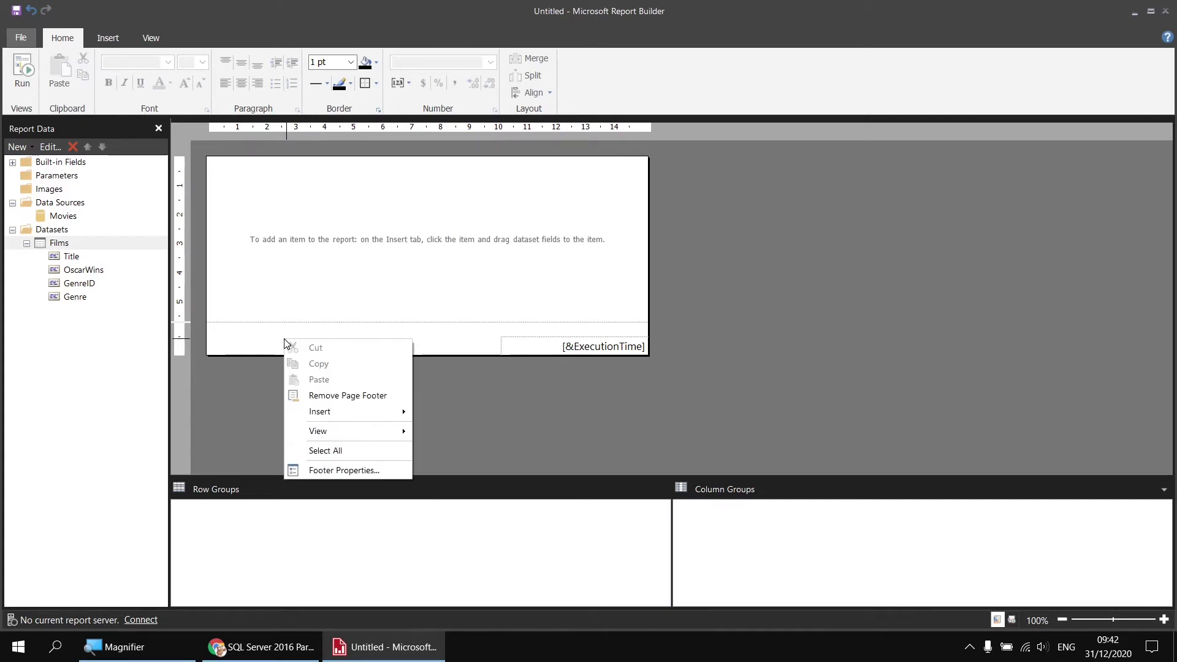
pyautogui.click(366, 396)
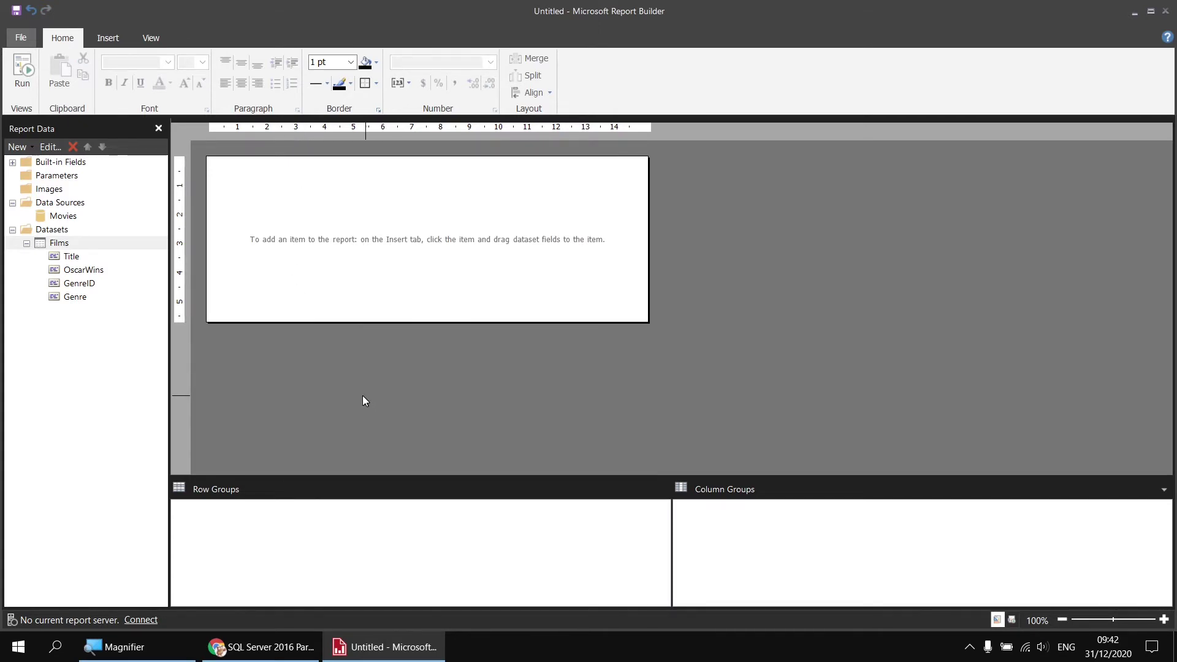
# Insert a table in the report body's upper-left corner with Title and OscarWins in its first two detail cells
pyautogui.rightClick(211, 161)
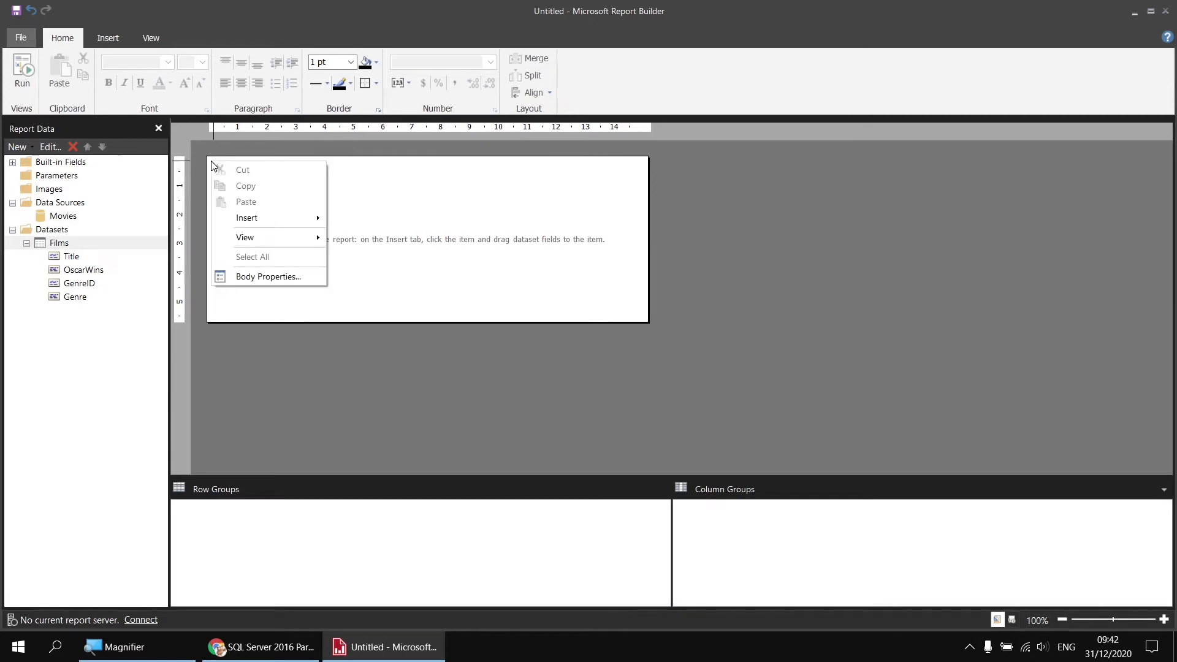
pyautogui.moveTo(250, 220)
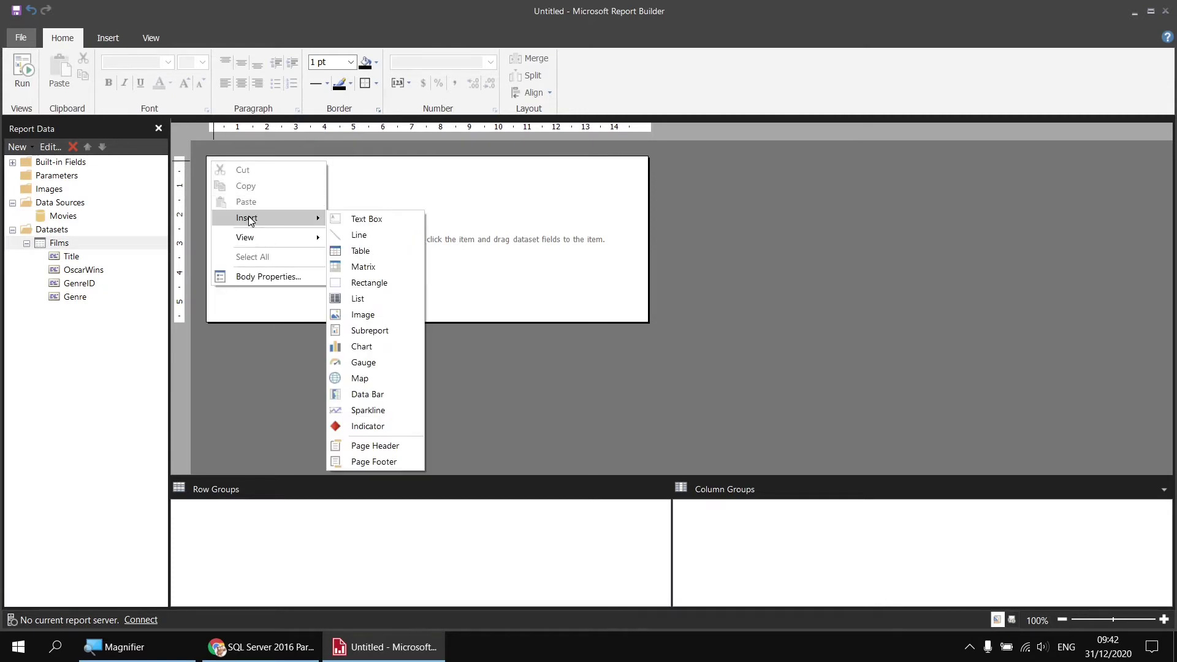
pyautogui.click(377, 252)
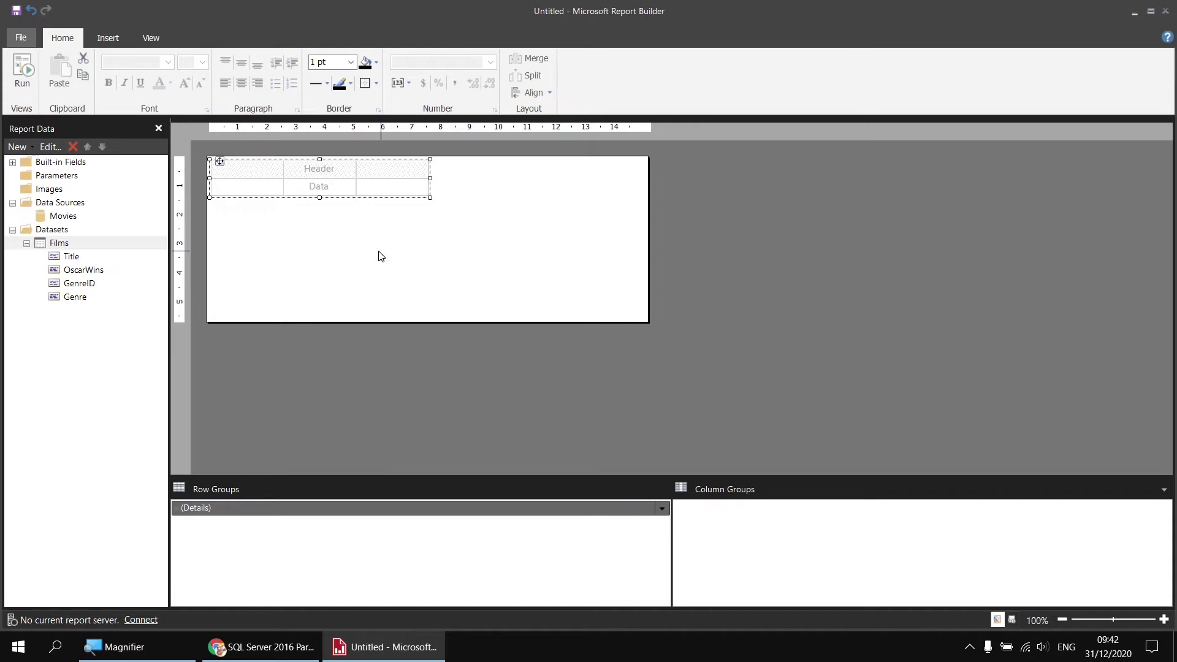
pyautogui.click(276, 186)
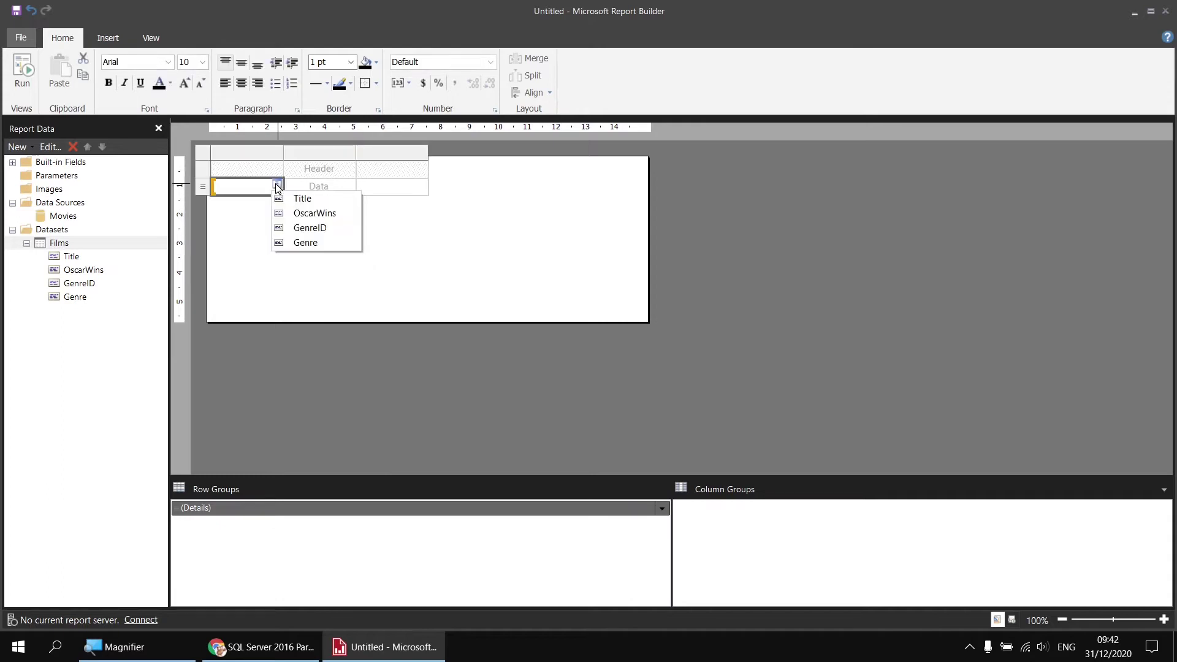
pyautogui.click(311, 207)
pyautogui.click(350, 186)
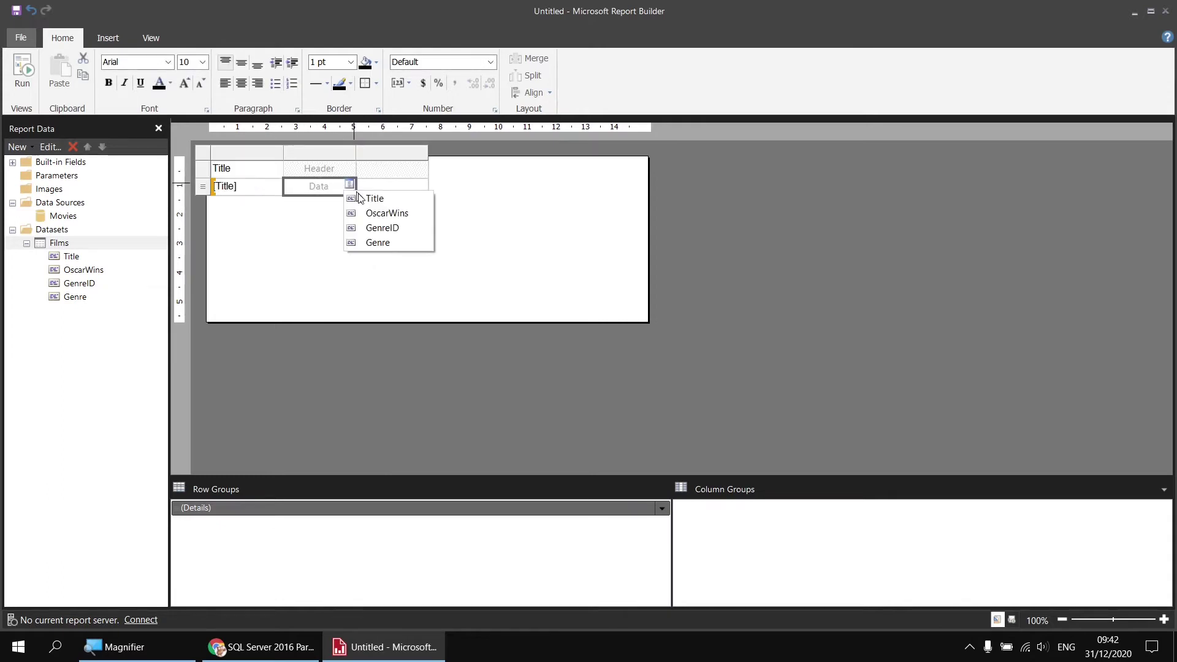
pyautogui.click(387, 212)
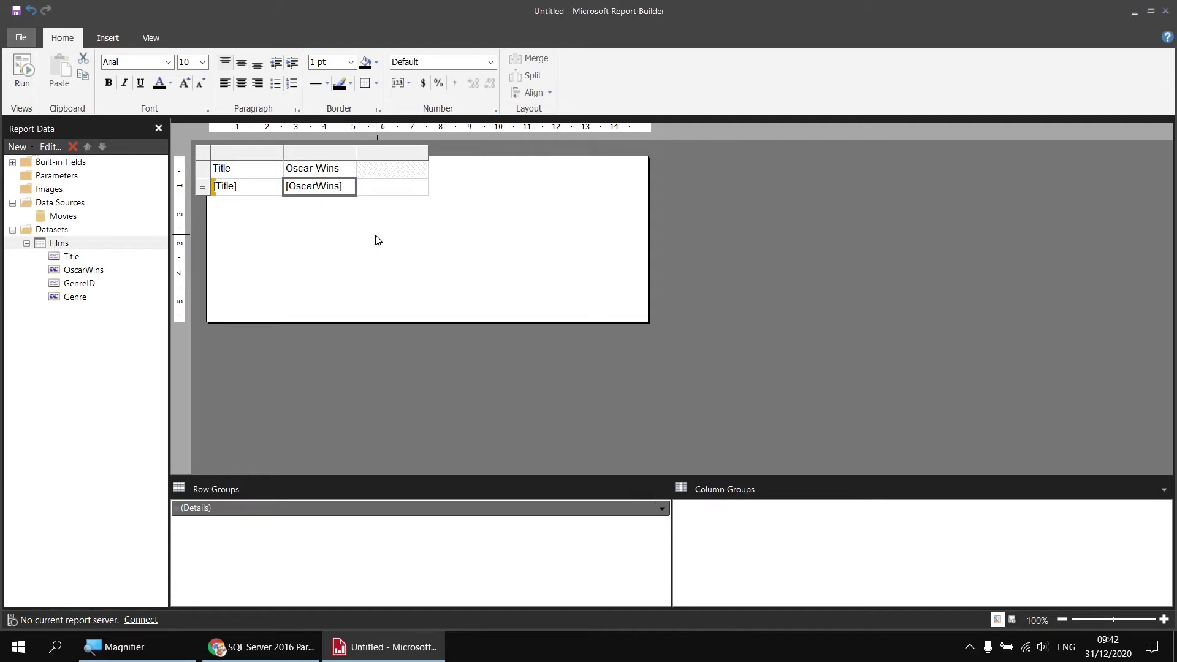
# Preview the report to check the table's text, and return to the design
pyautogui.moveTo(250, 174); pyautogui.dragTo(393, 192)
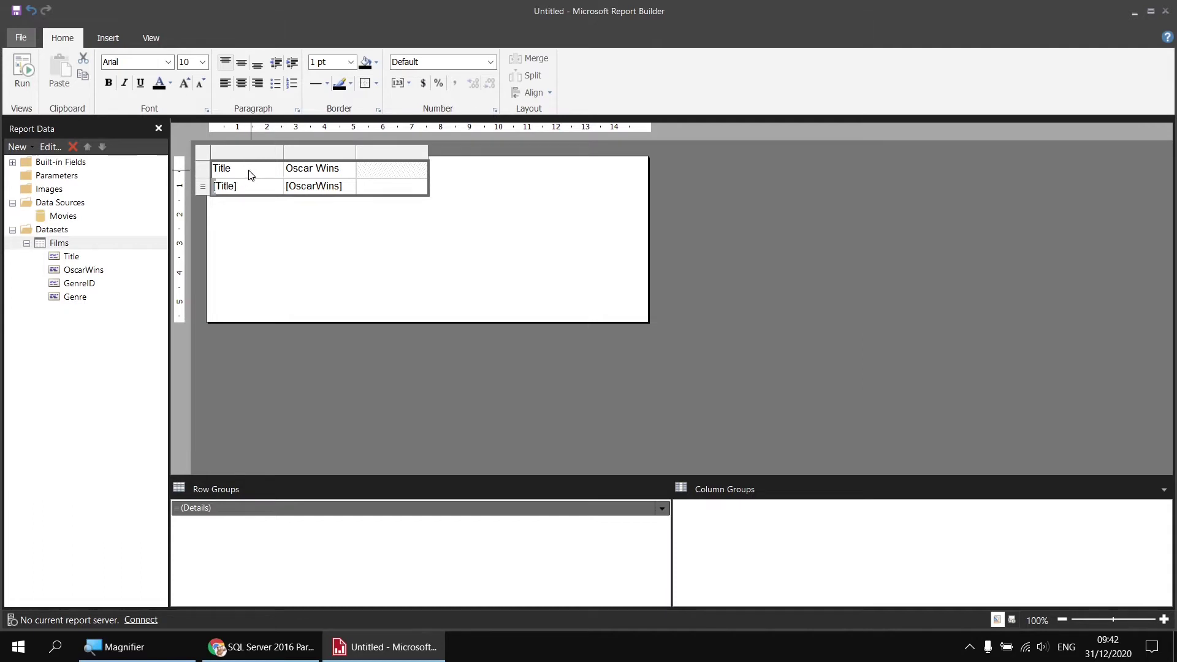
pyautogui.click(24, 71)
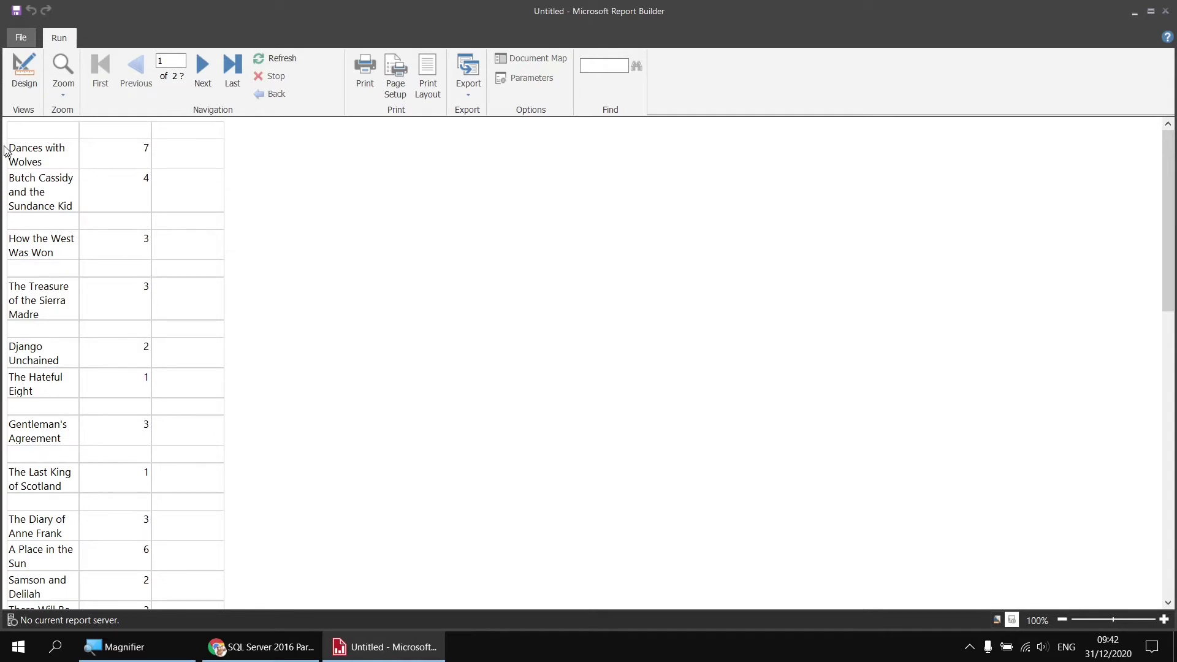
pyautogui.click(24, 74)
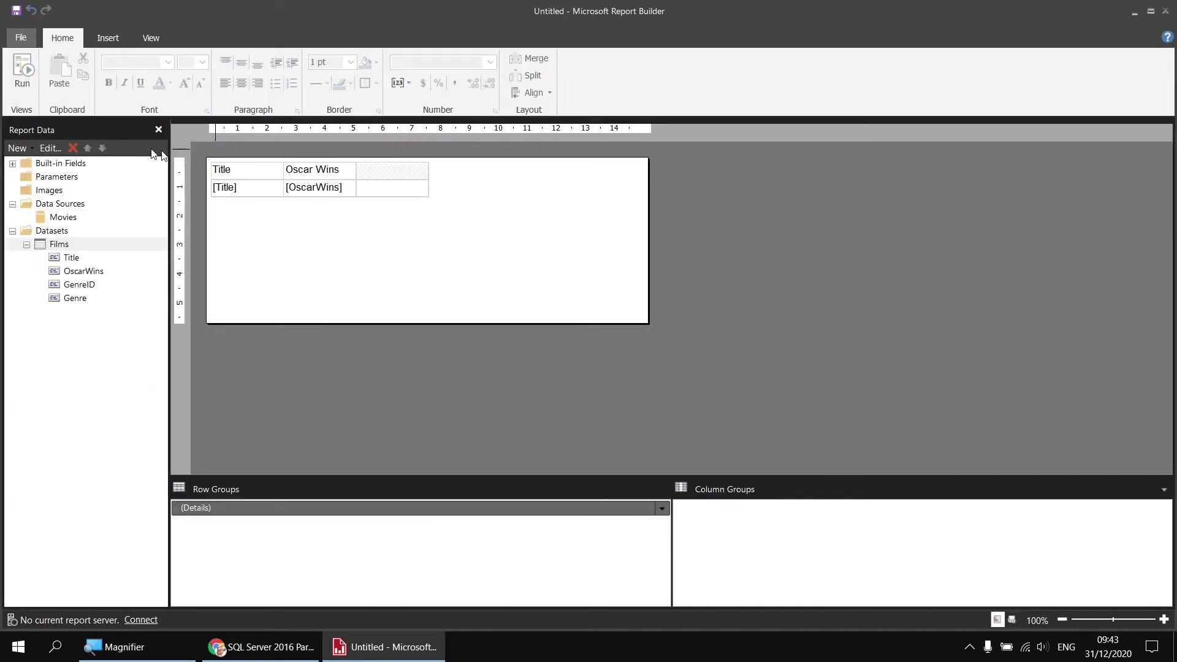
# Reapply the Arial font to all the table's cells by switching to another font and back, and preview the report
pyautogui.moveTo(263, 178); pyautogui.dragTo(389, 184)
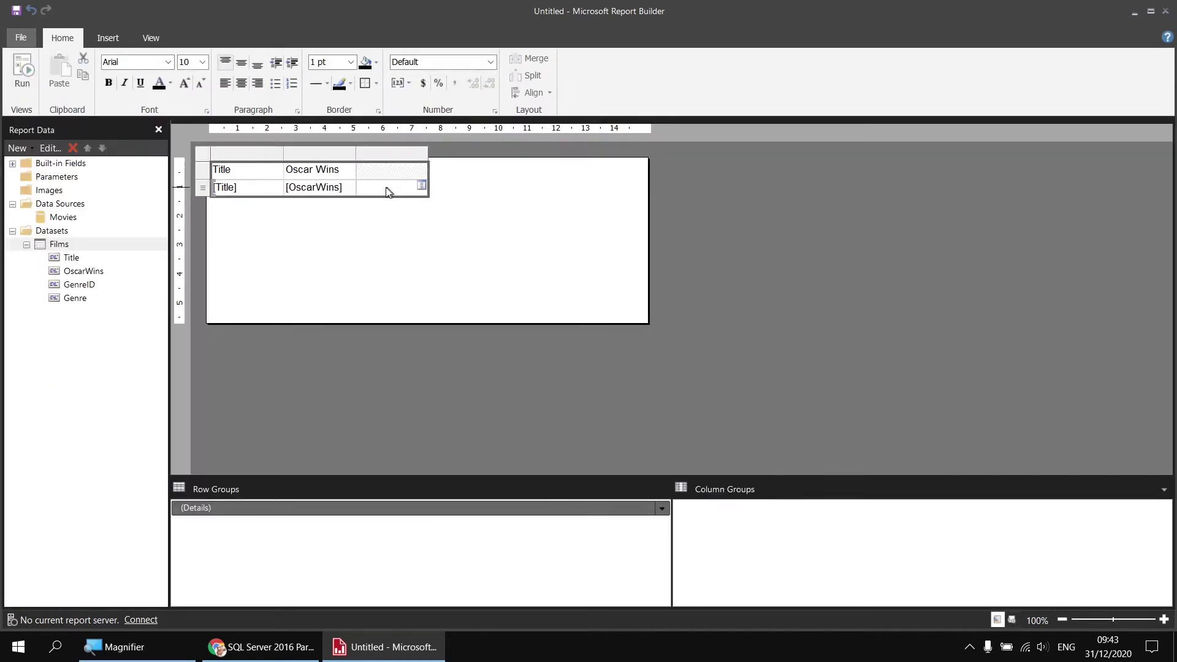
pyautogui.click(167, 62)
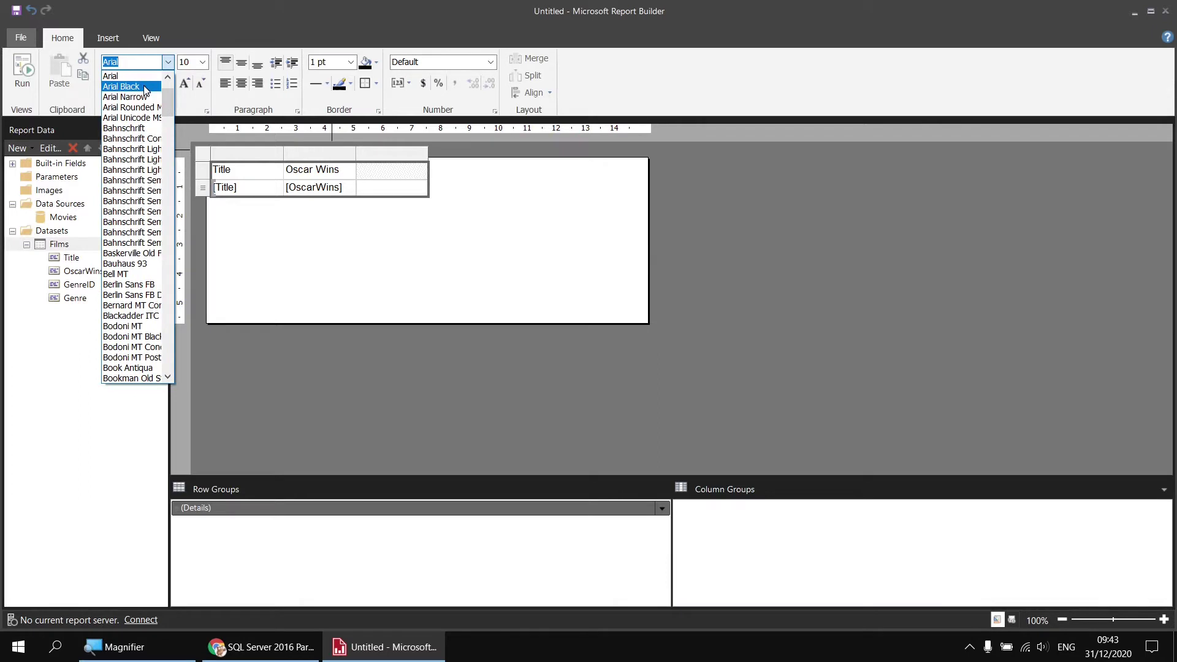
pyautogui.click(144, 91)
pyautogui.click(167, 62)
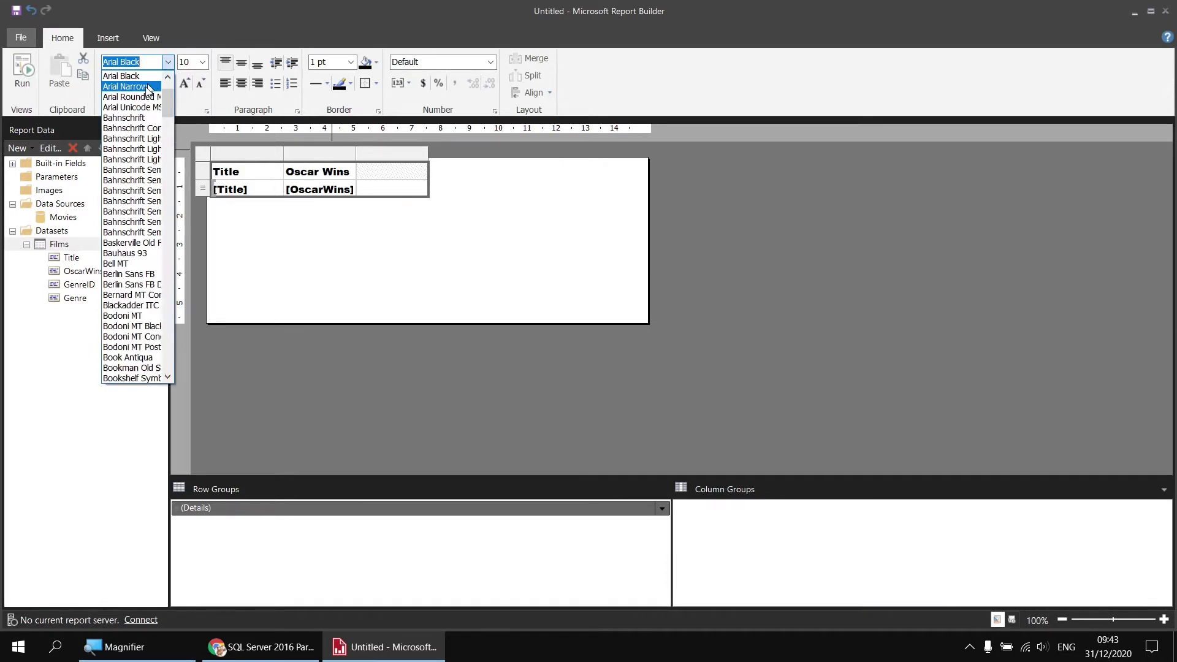
pyautogui.click(132, 97)
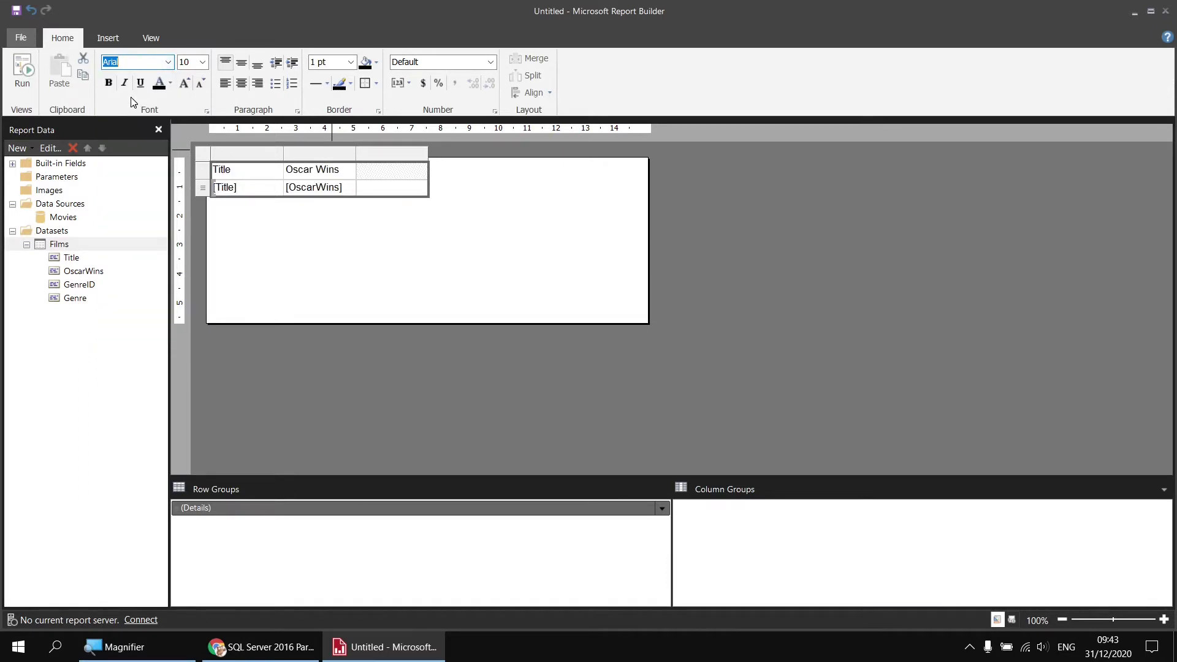
pyautogui.click(23, 71)
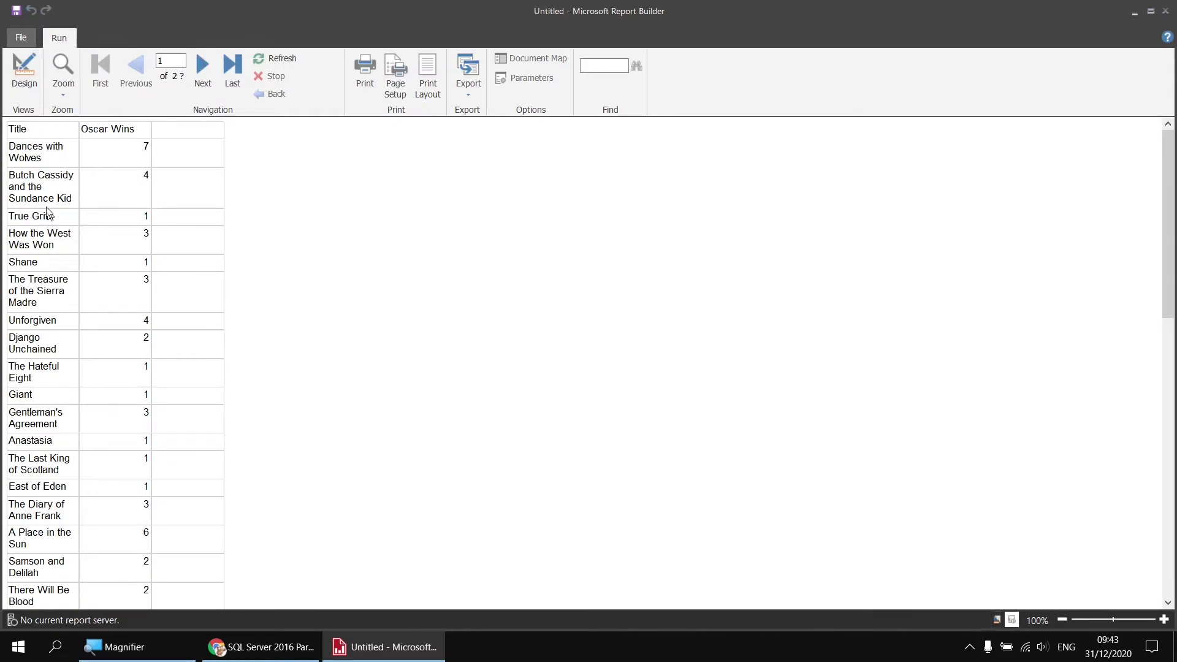
pyautogui.click(25, 72)
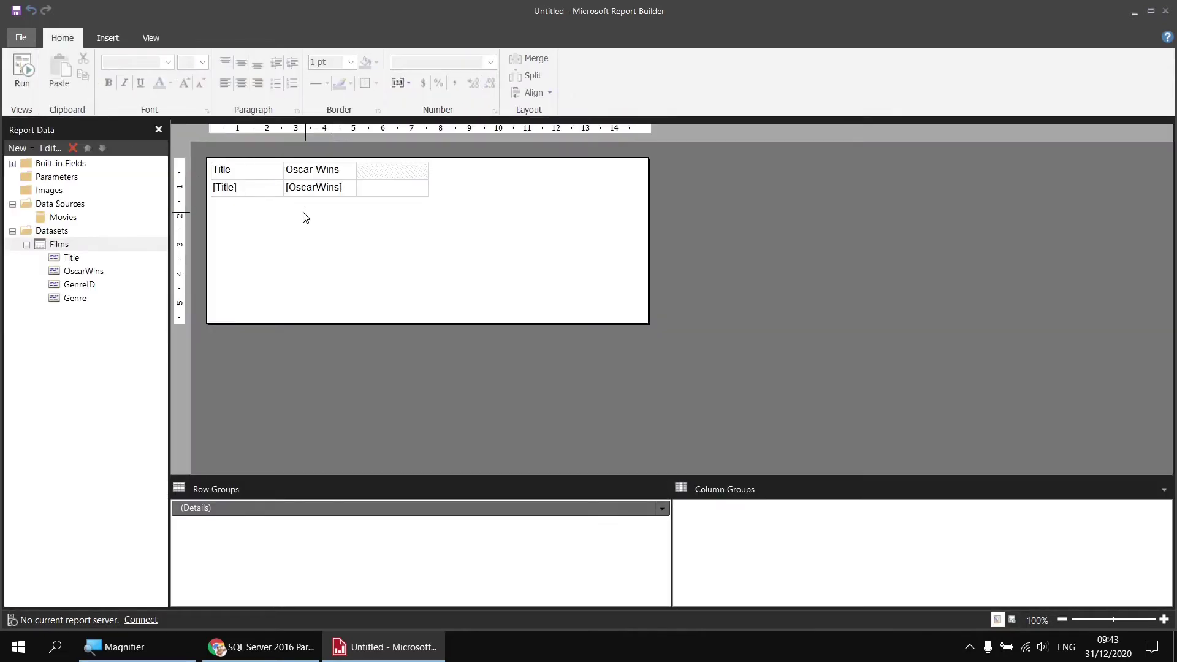
# Add a parent row group by Genre above the details group, with a group header and a group footer
pyautogui.click(254, 192)
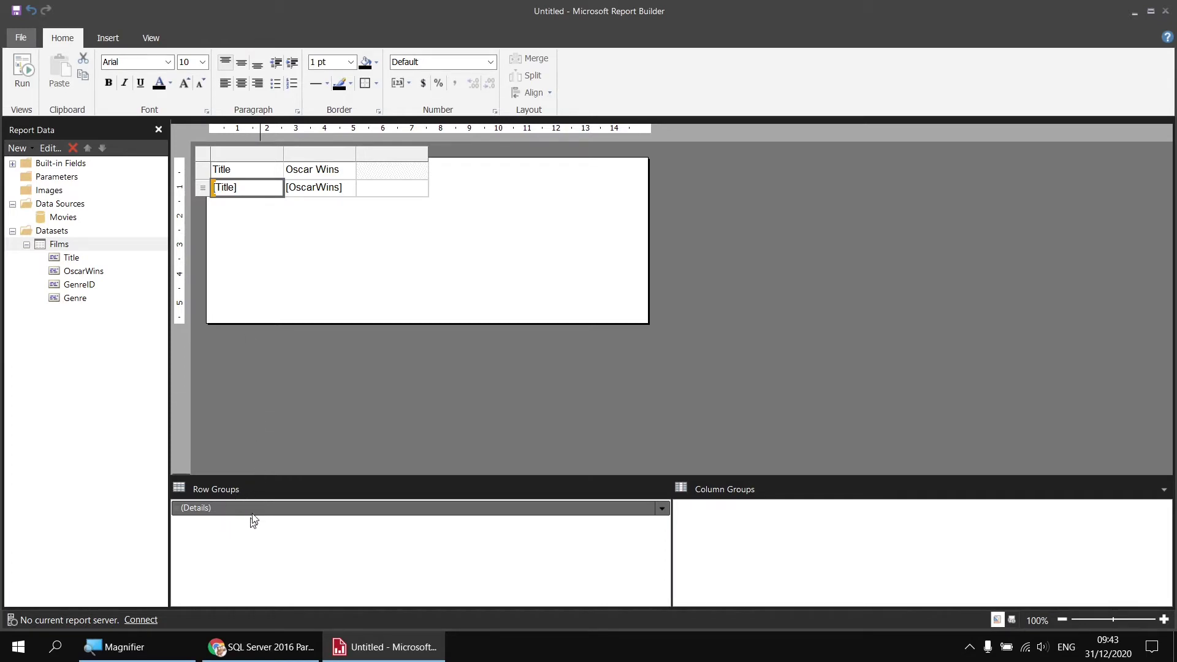
pyautogui.rightClick(223, 509)
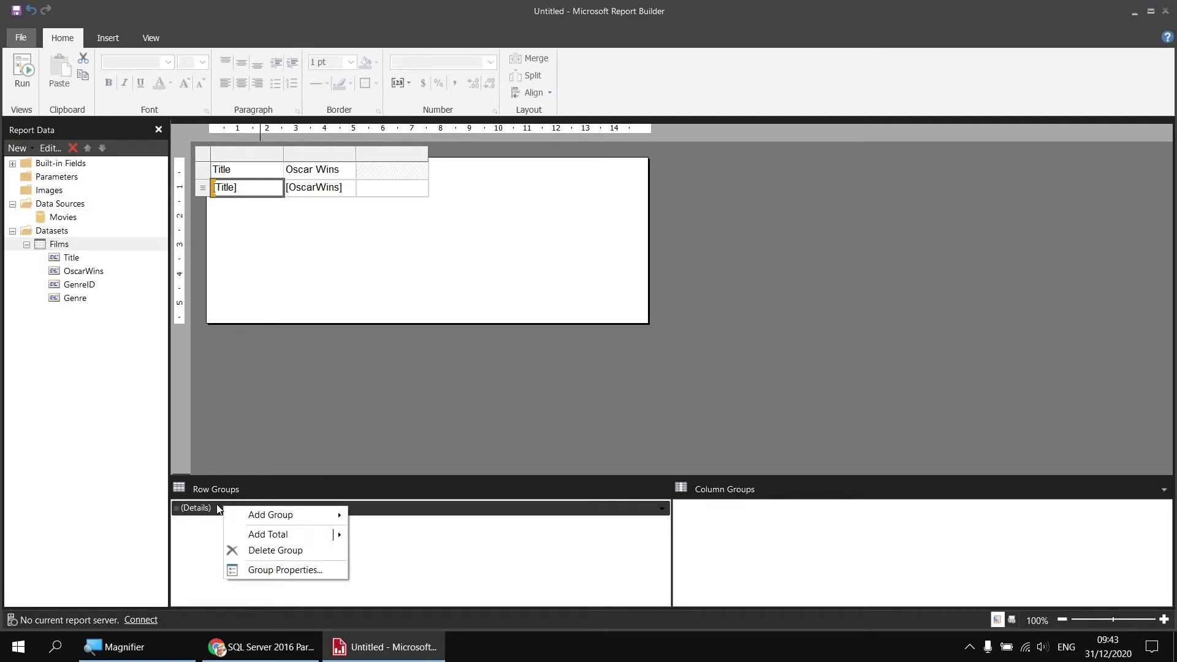
pyautogui.moveTo(292, 513)
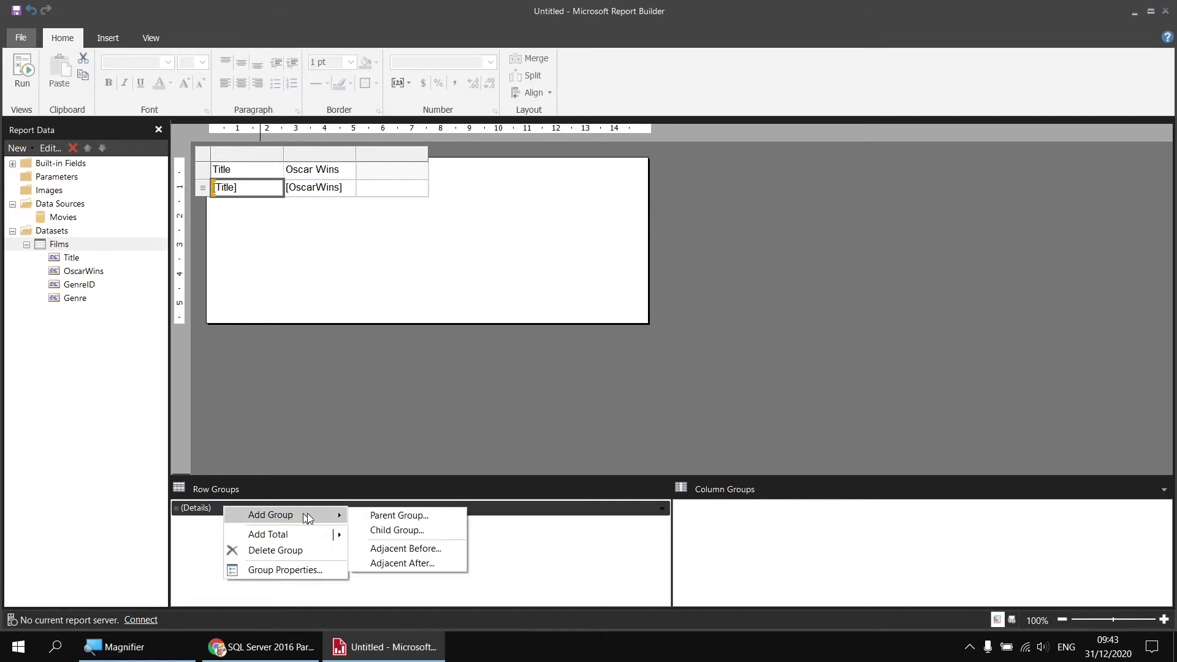
pyautogui.click(368, 516)
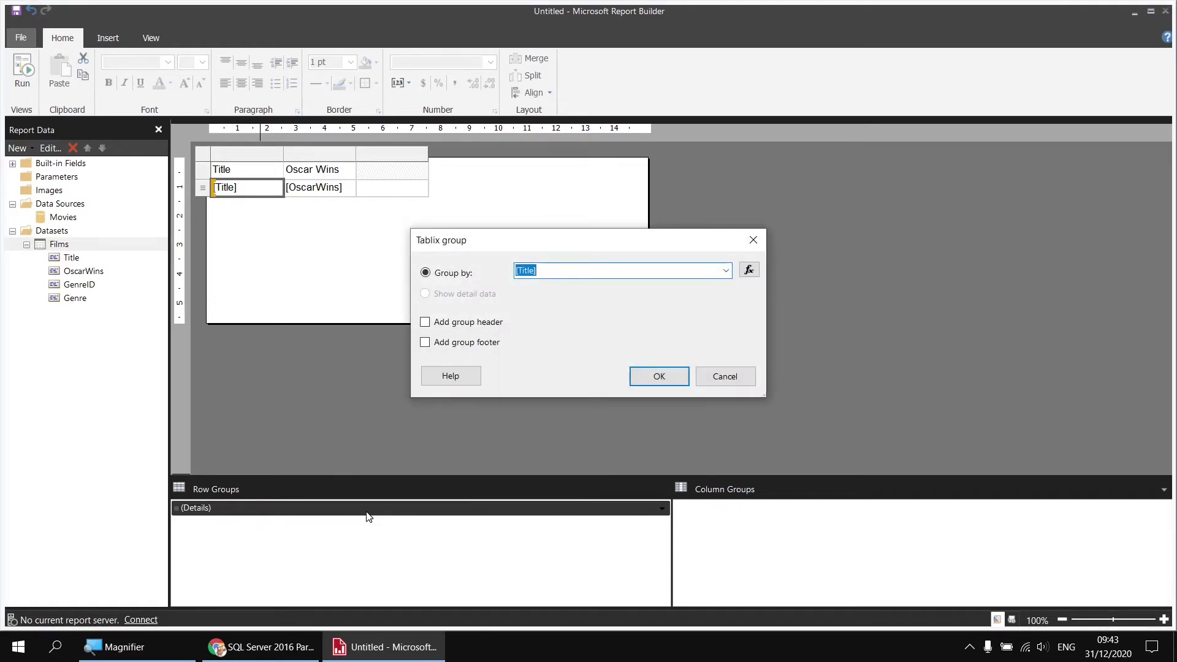
pyautogui.click(714, 274)
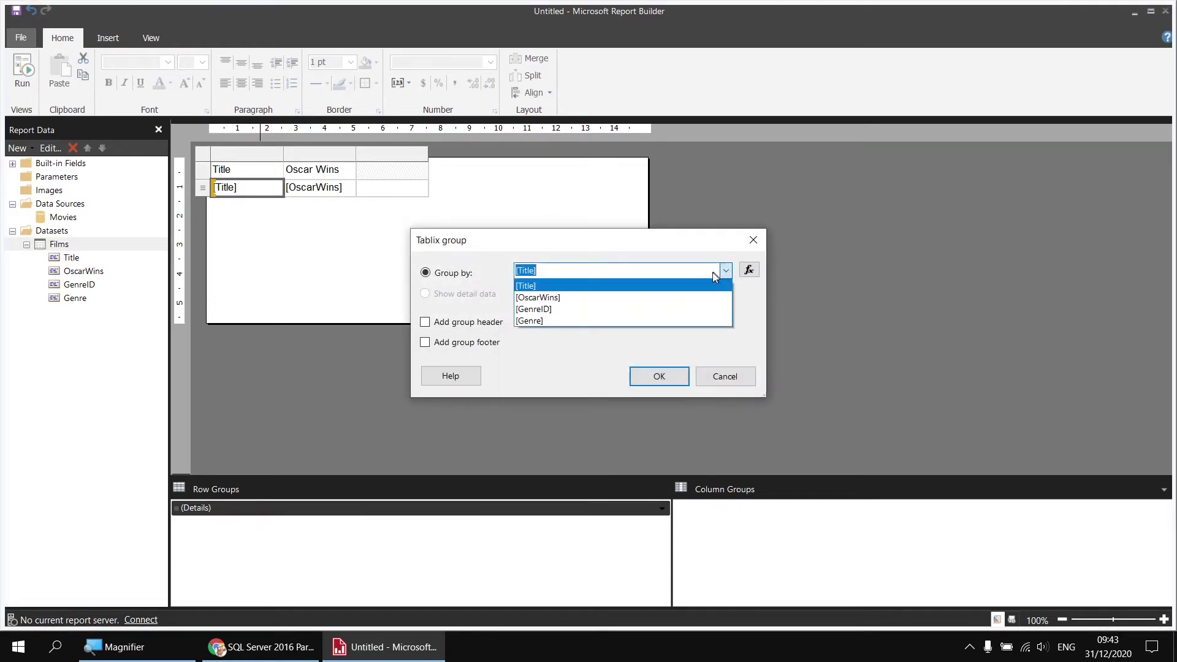
pyautogui.click(543, 321)
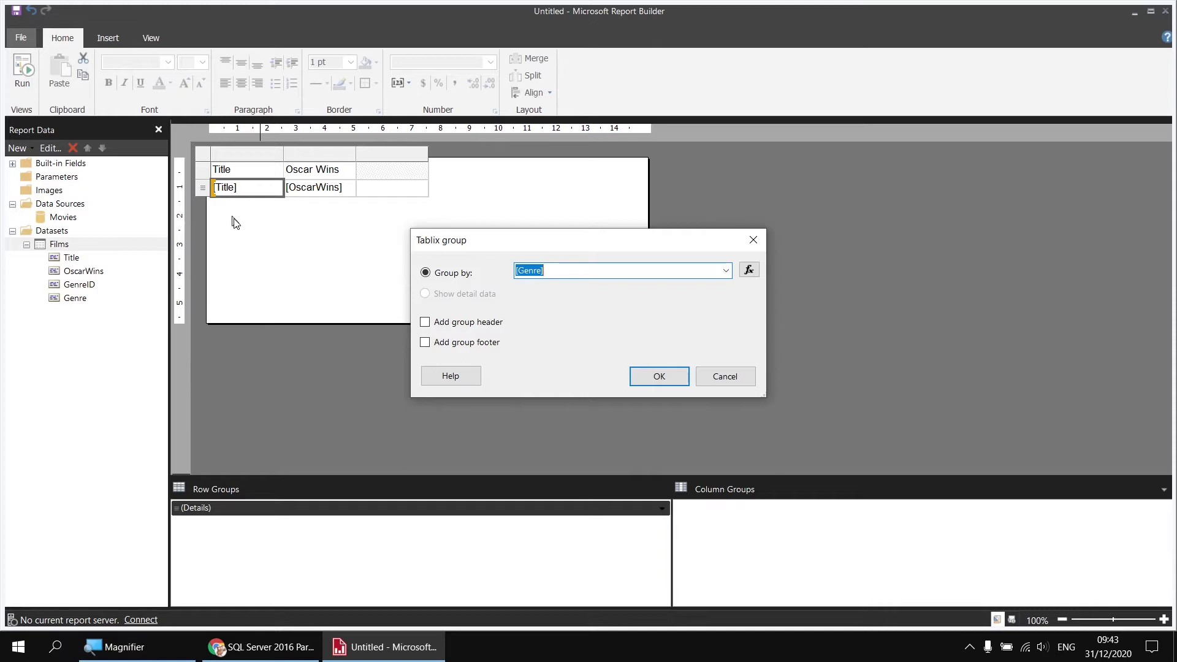
pyautogui.click(426, 324)
pyautogui.click(425, 343)
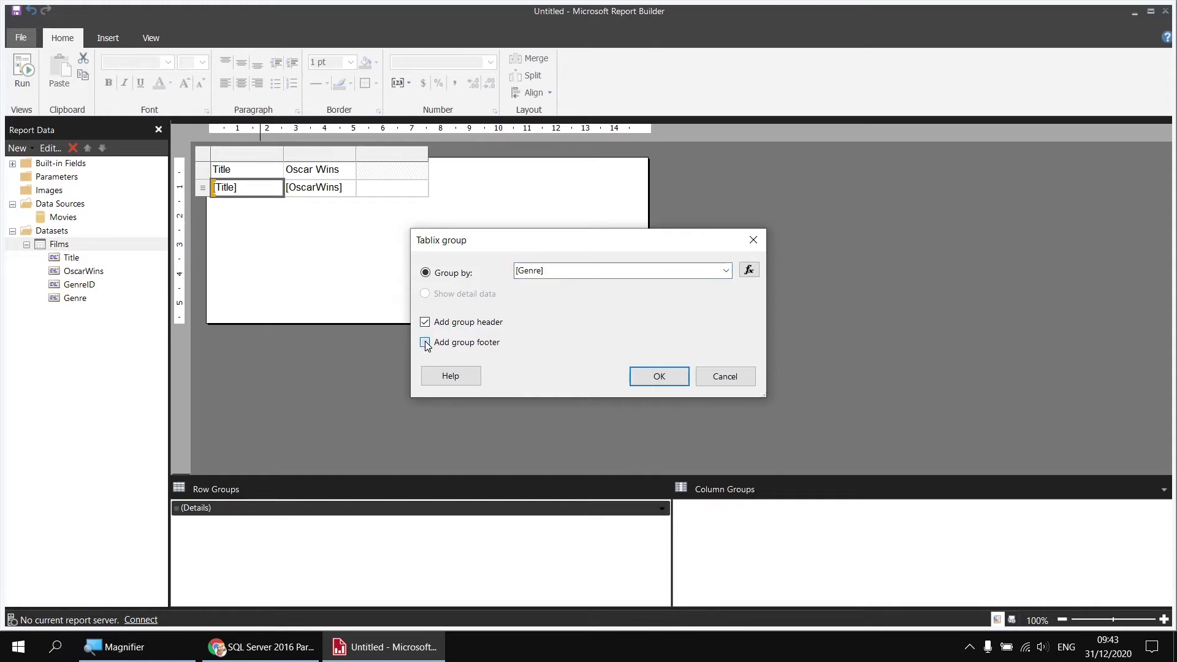
pyautogui.click(656, 380)
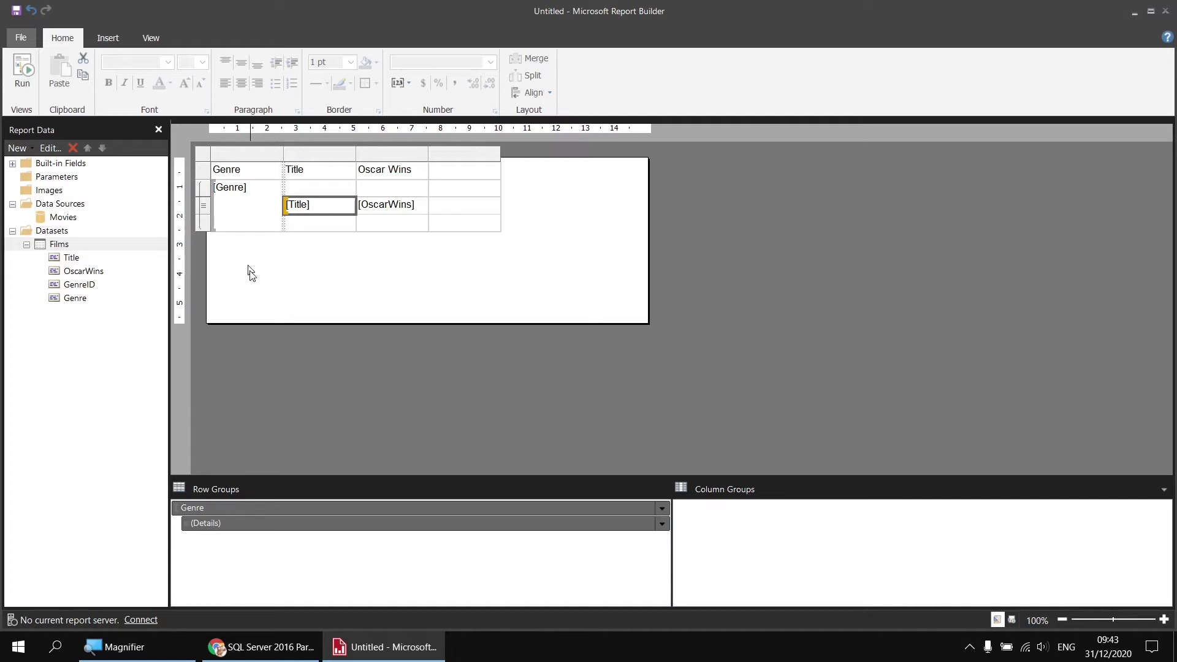
# Change the Genre row group's expression to group on GenreID
pyautogui.rightClick(229, 508)
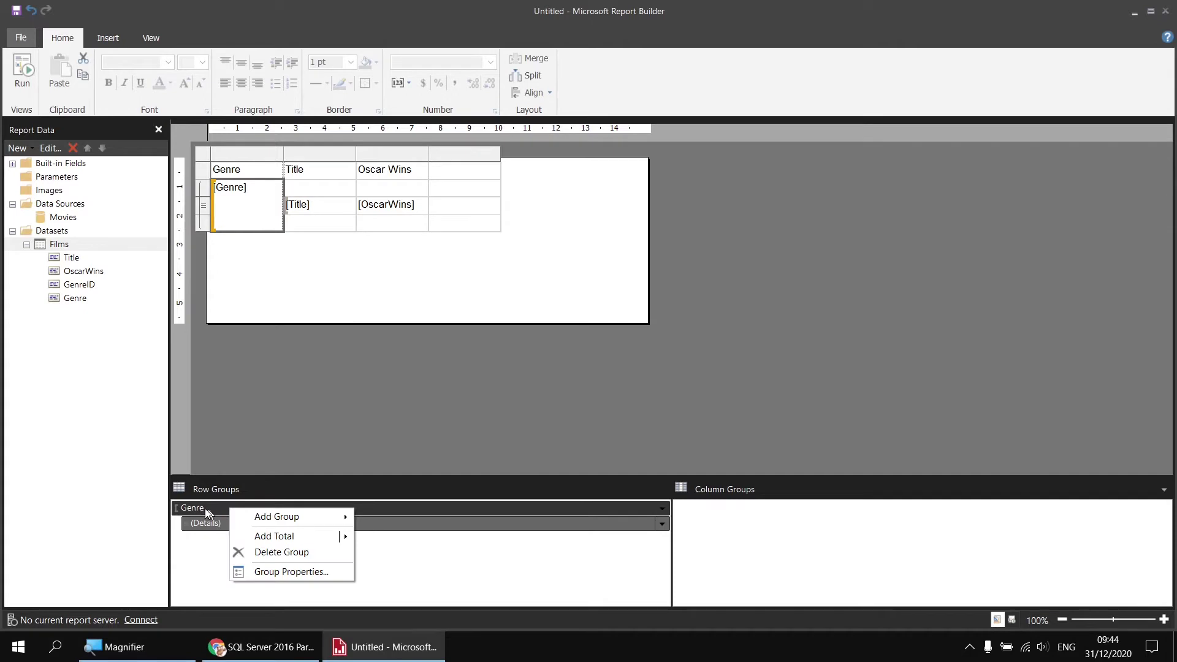
pyautogui.click(270, 571)
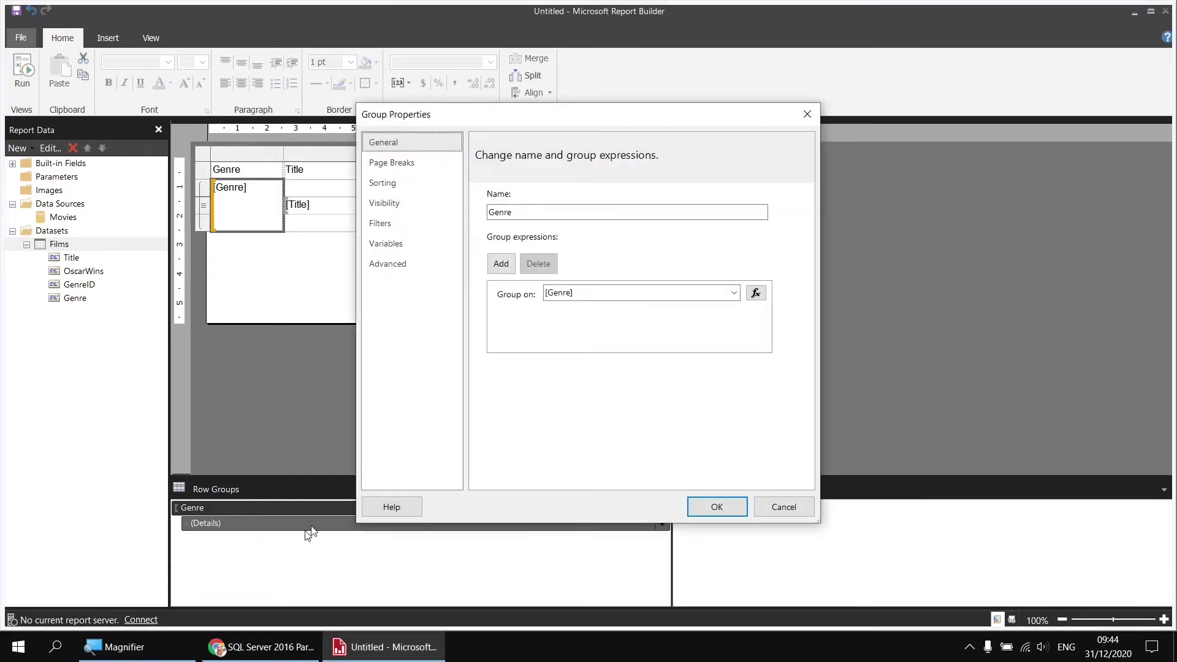
pyautogui.click(724, 294)
pyautogui.click(583, 331)
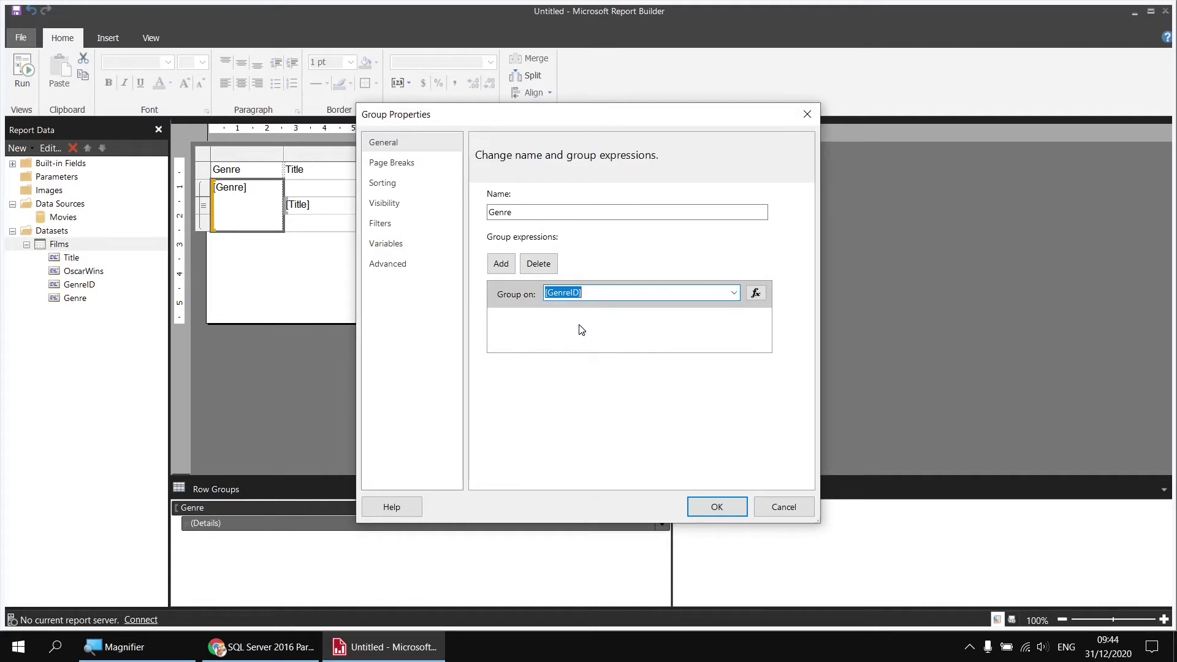
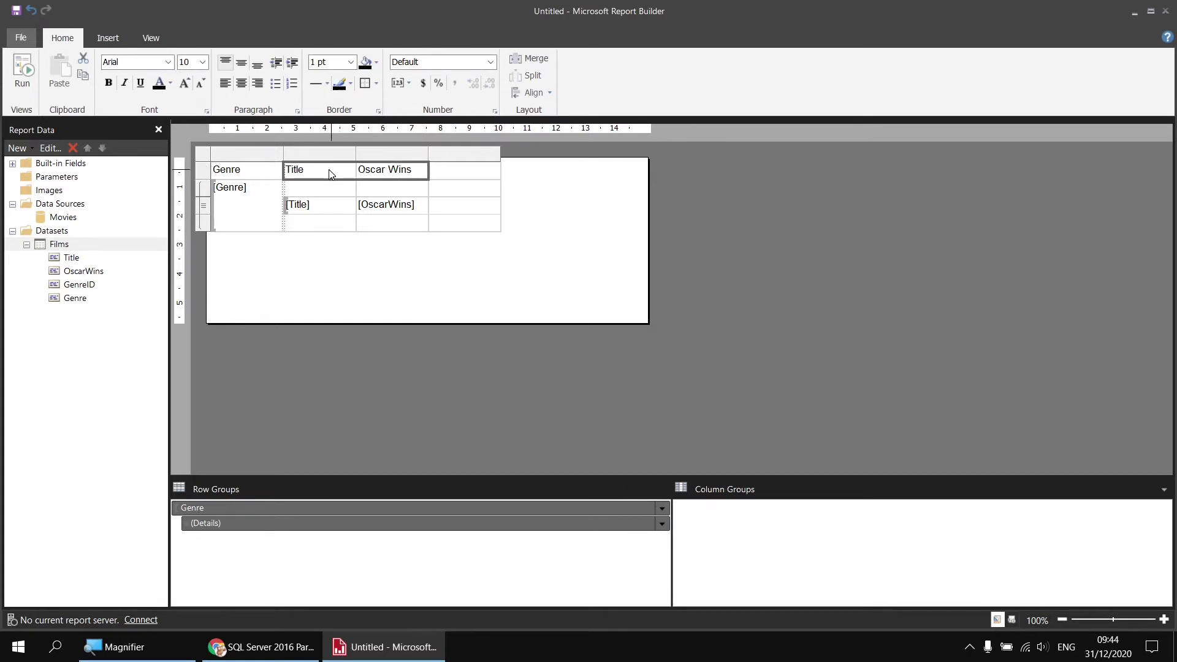
# Put the column headings Title and Oscar Wins in the Genre group's header row
pyautogui.click(330, 189)
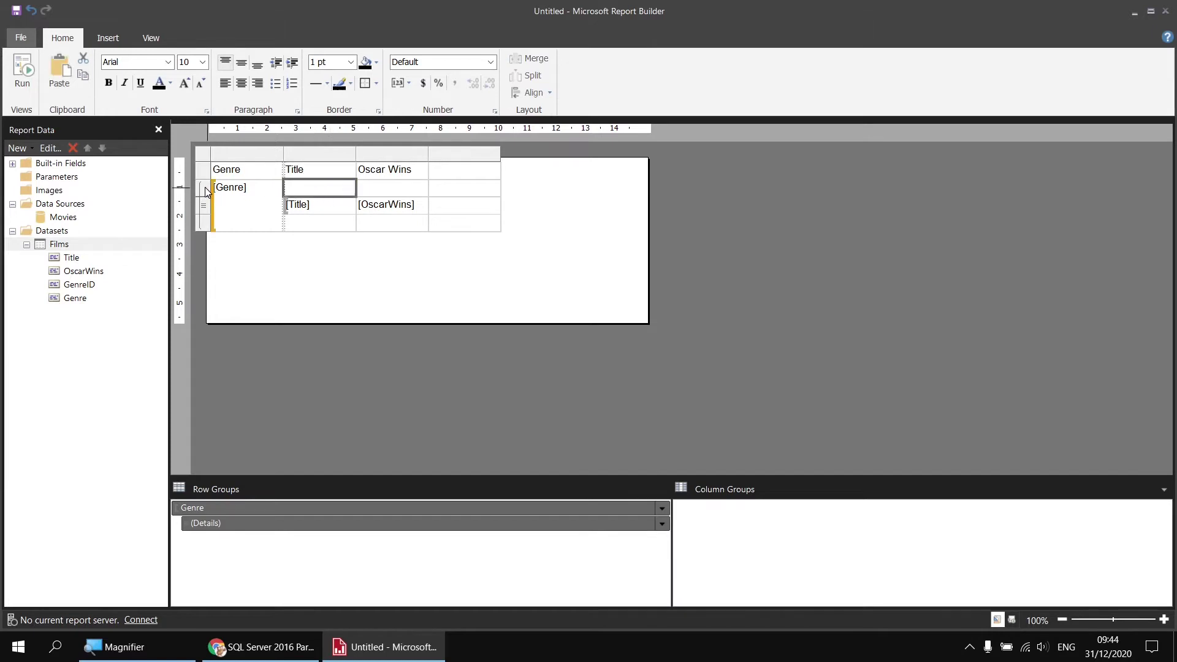
pyautogui.click(205, 187)
pyautogui.click(311, 192)
pyautogui.write('Title\tOscar Wins')
# Delete the table's original header row above the Genre group
pyautogui.click(207, 171)
pyautogui.rightClick(209, 173)
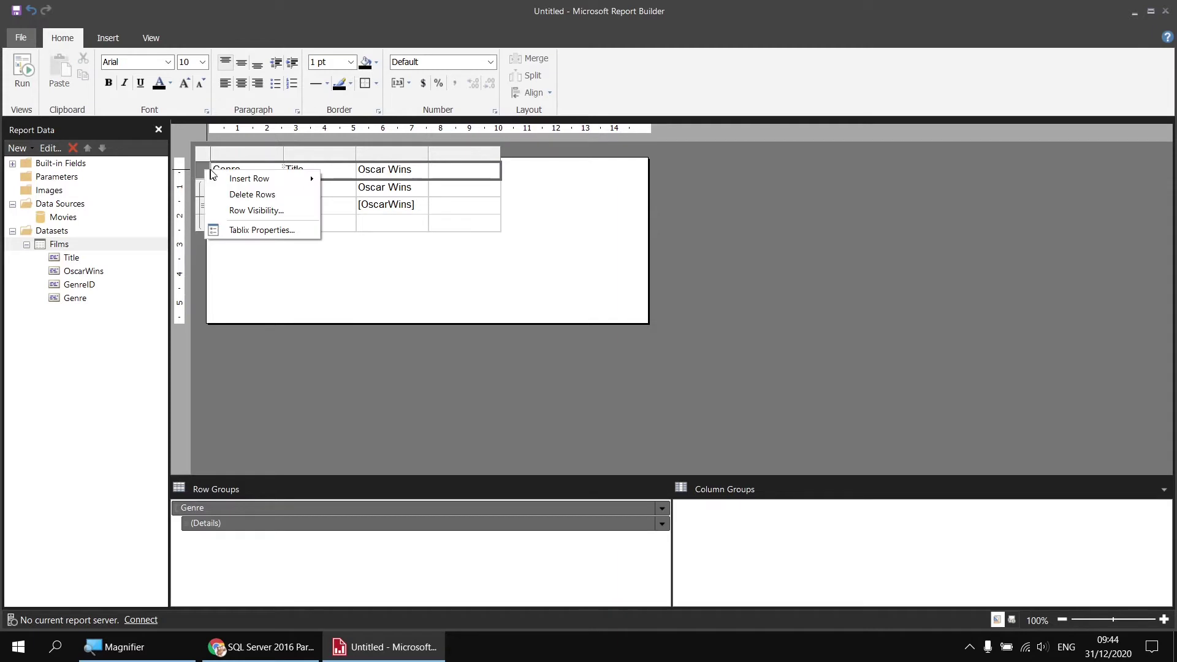
pyautogui.click(250, 195)
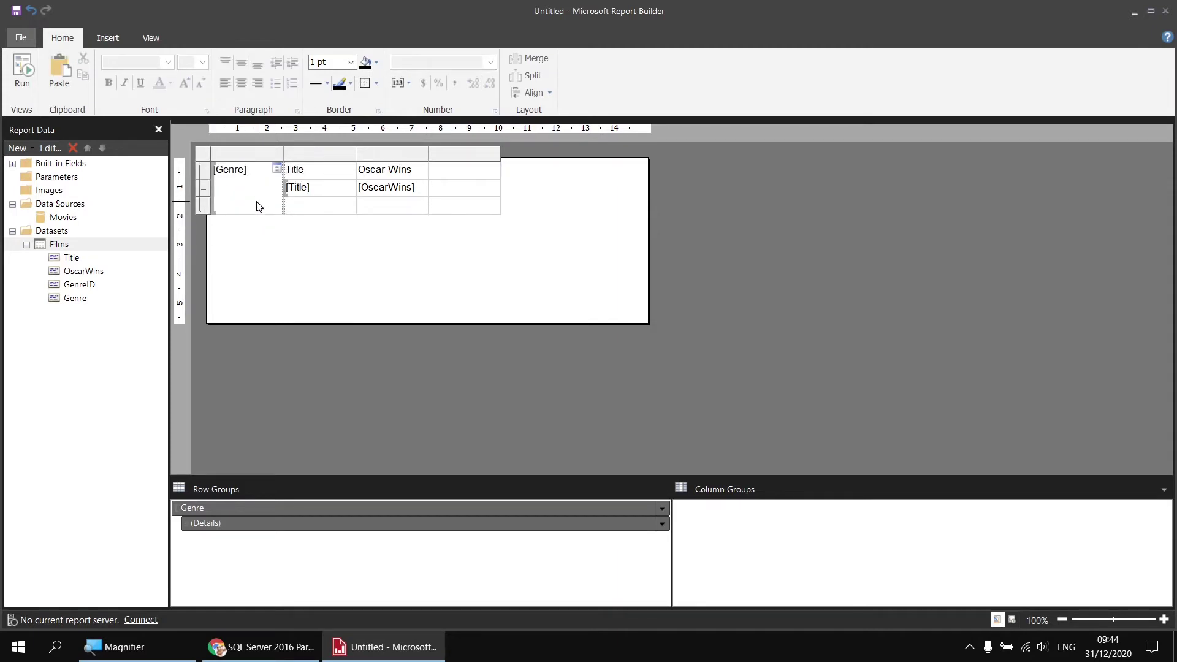
# Fill the Genre cell and the group header row's cells with a medium blue background
pyautogui.click(258, 207)
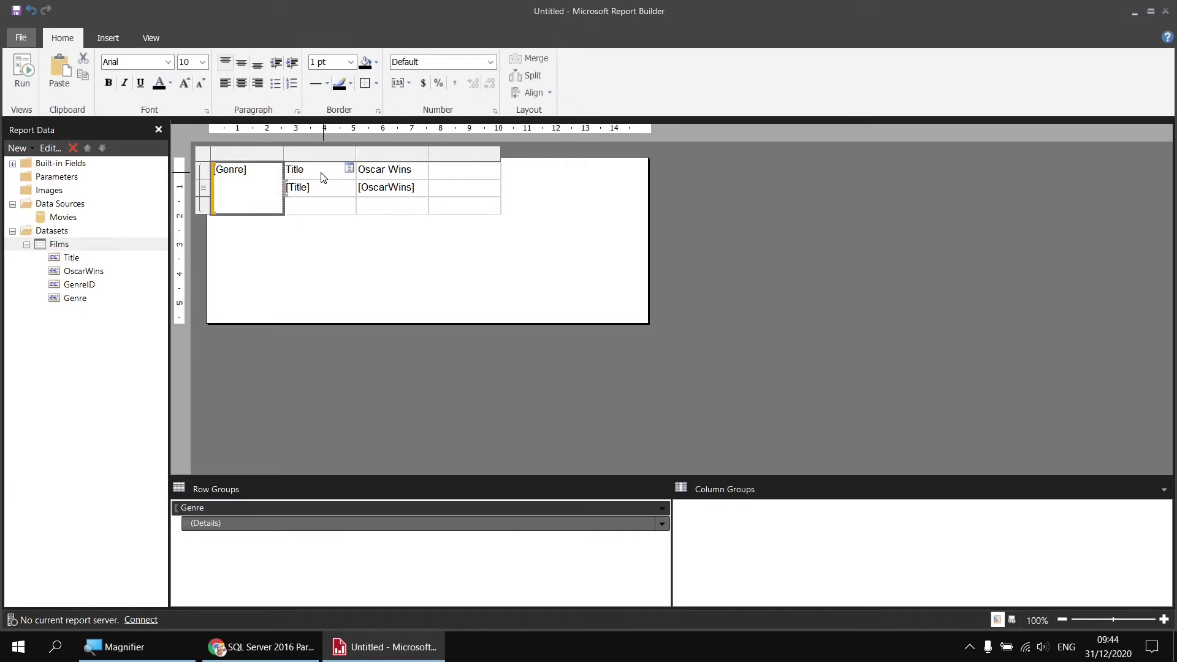
pyautogui.moveTo(322, 176); pyautogui.dragTo(449, 178)
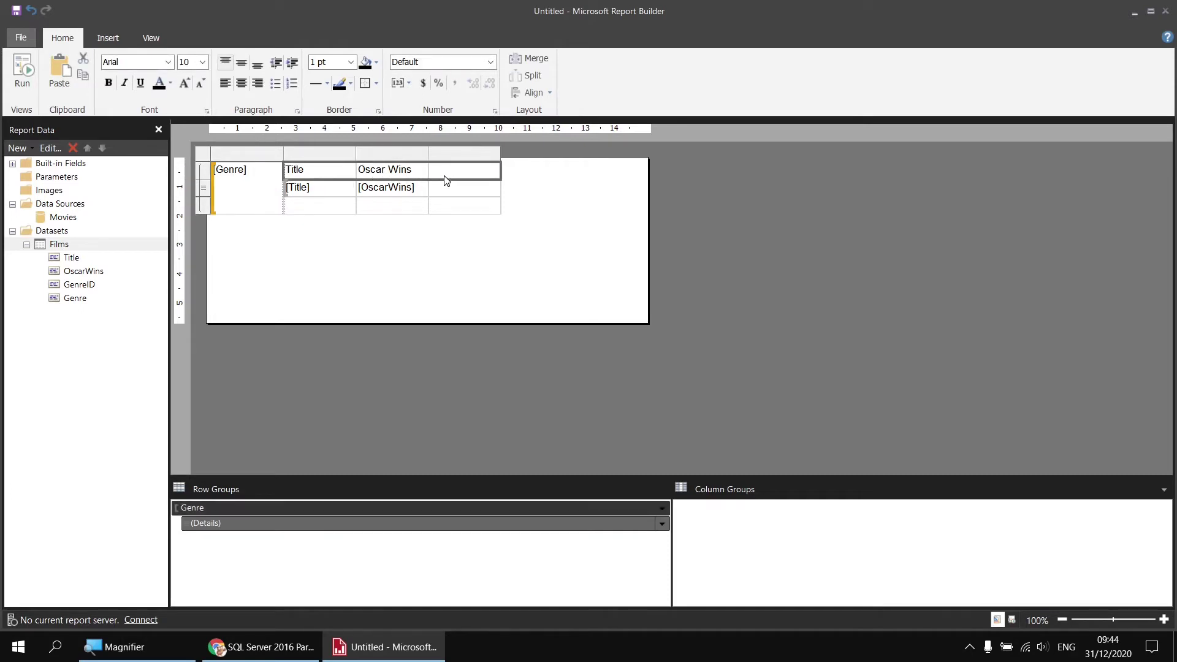
pyautogui.keyDown('ctrl'); pyautogui.click(282, 175); pyautogui.keyUp('ctrl')
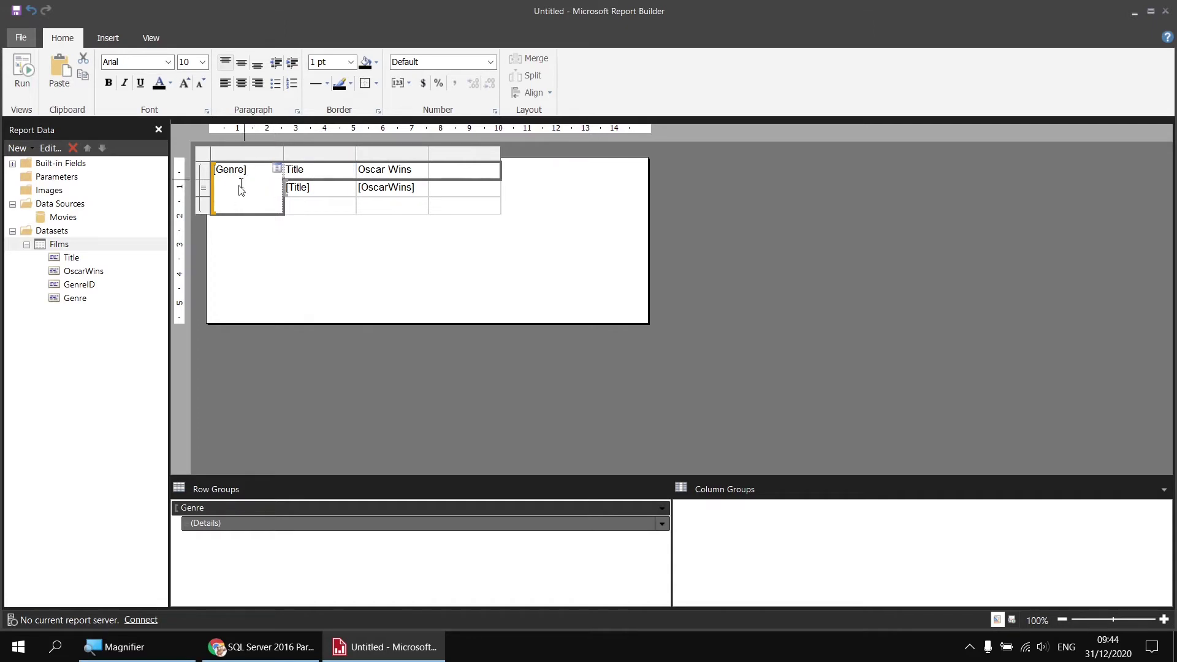
pyautogui.click(376, 63)
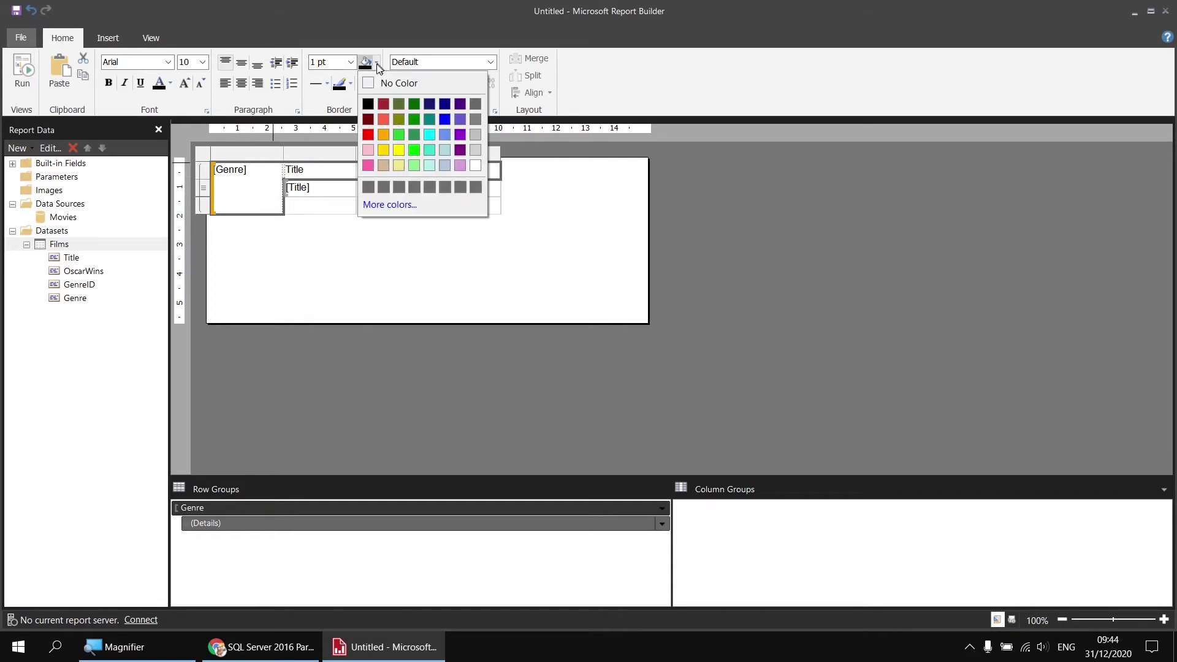
pyautogui.click(444, 135)
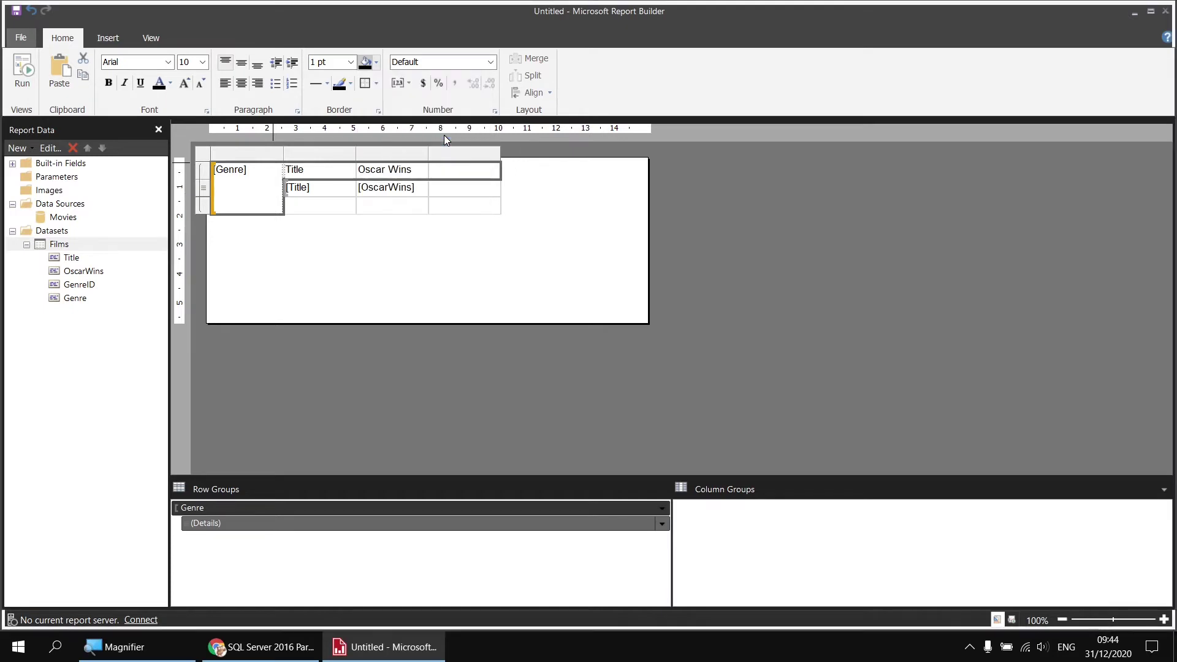
# Make the Genre cell and group header row text bold, and widen the Title column to about 7.5 cm
pyautogui.click(114, 83)
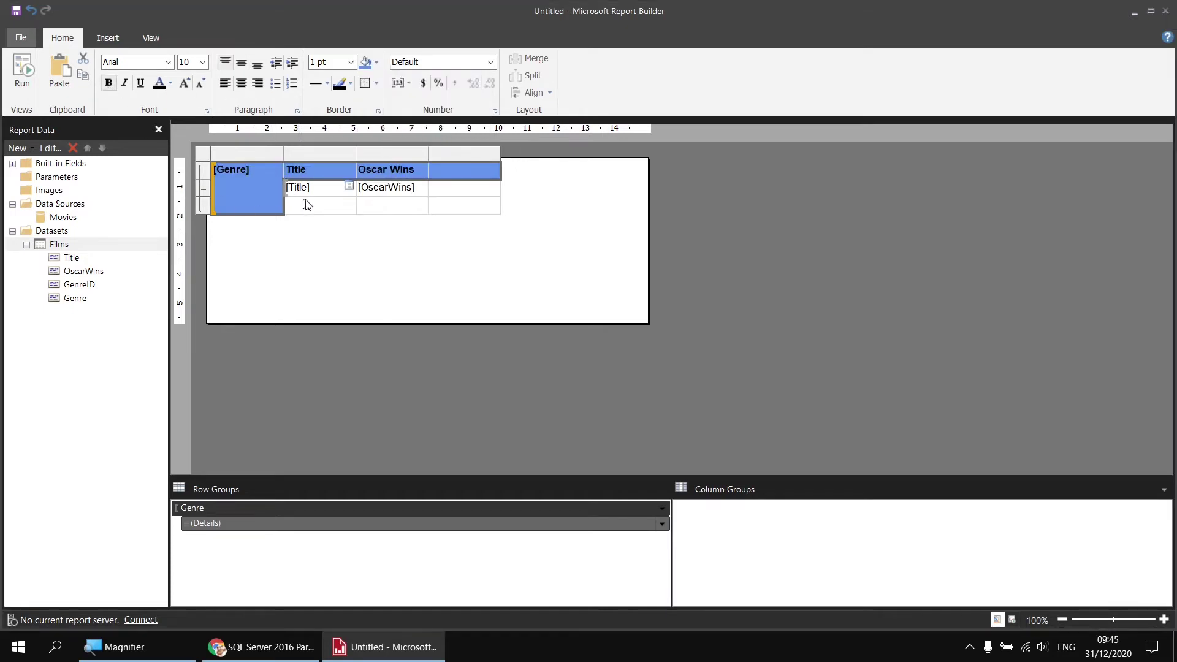
pyautogui.moveTo(354, 153); pyautogui.dragTo(503, 158)
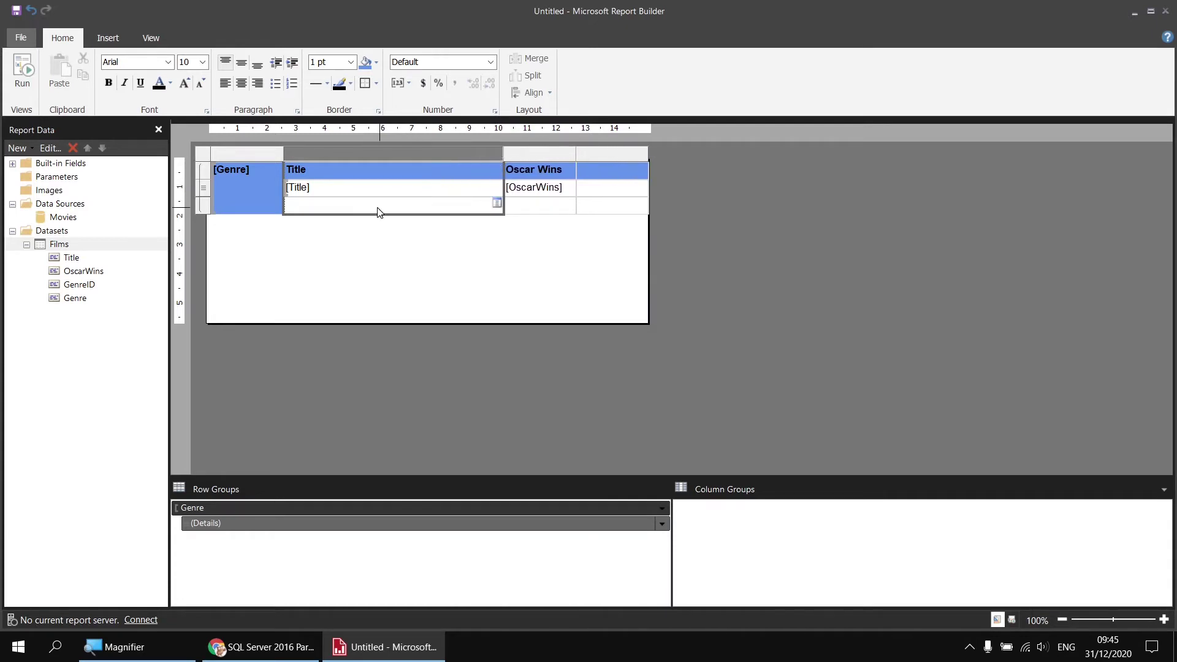
# Add the sum of OscarWins to the Genre group's footer row under Oscar Wins, in bold with the medium blue fill
pyautogui.click(531, 210)
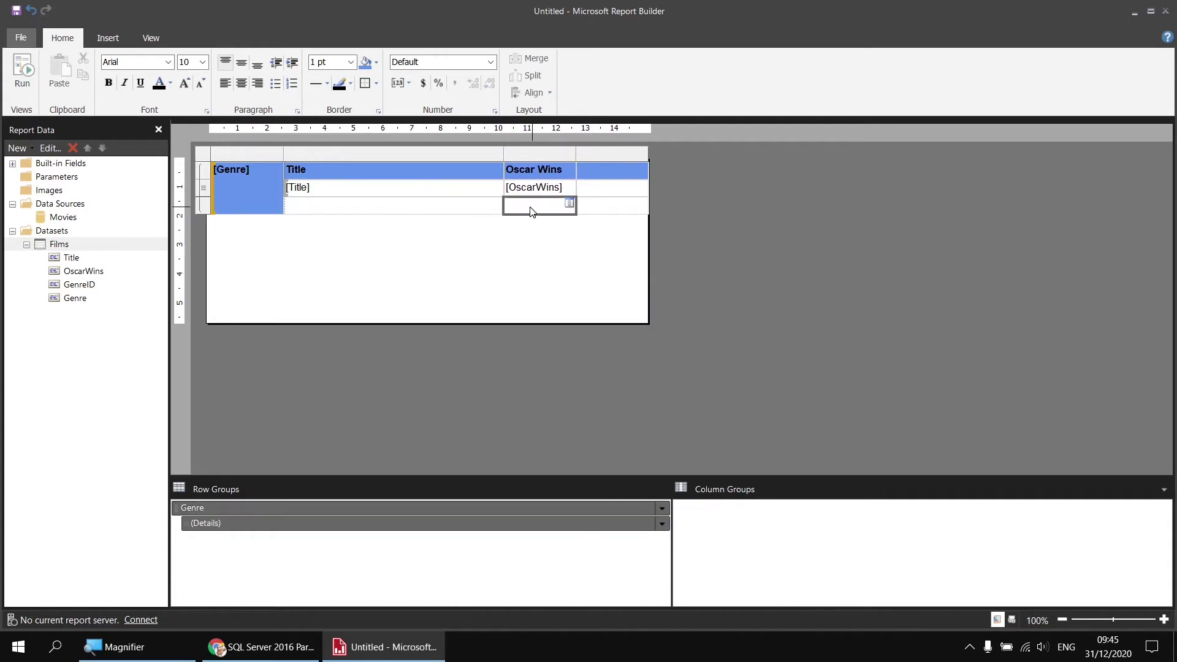
pyautogui.click(569, 204)
pyautogui.click(598, 233)
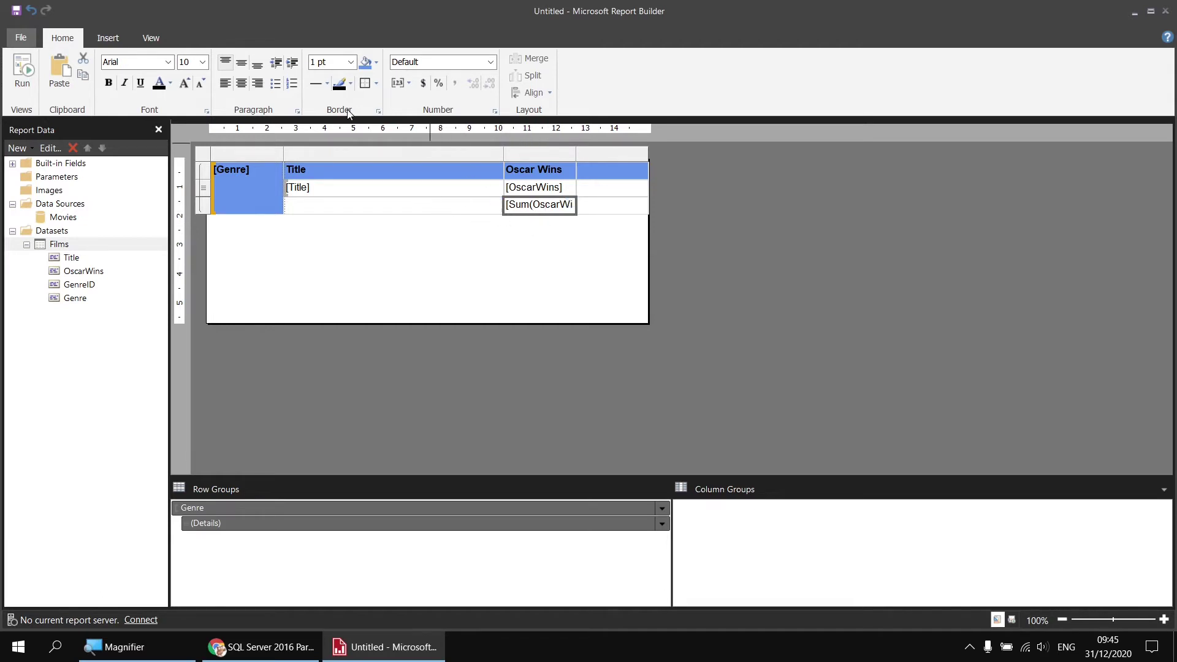
pyautogui.click(109, 82)
pyautogui.click(366, 62)
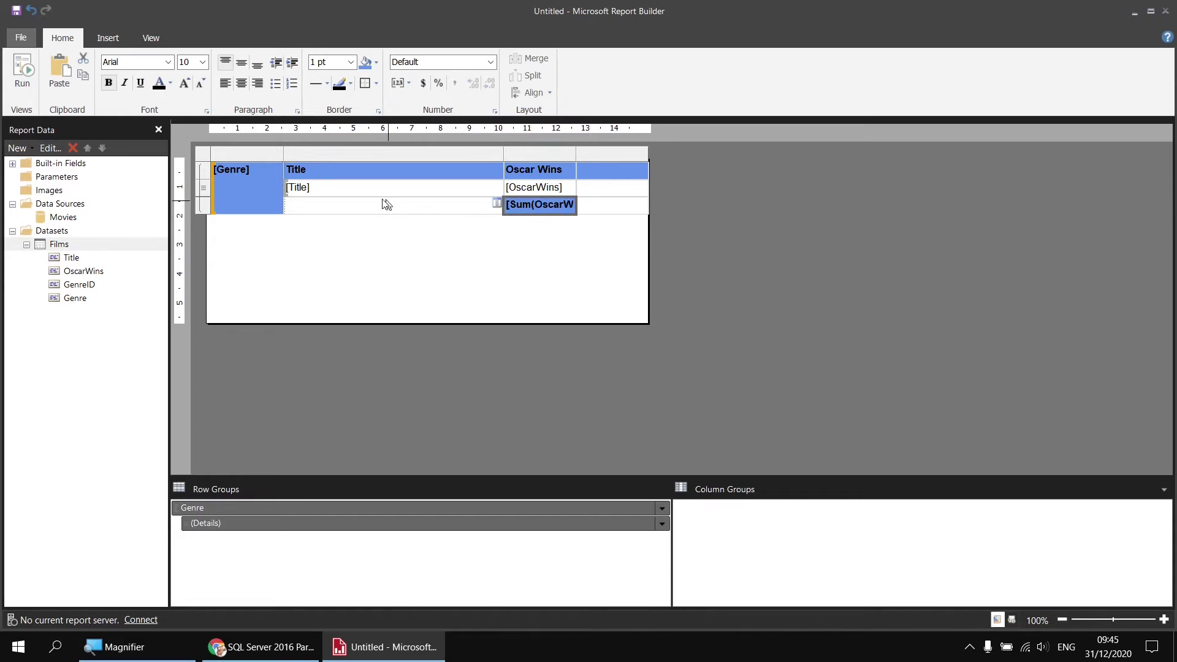
# Tidy the layout with a Genre column about 3 cm wide and the table at the body's top-left corner, and preview the report
pyautogui.moveTo(284, 153); pyautogui.dragTo(300, 153)
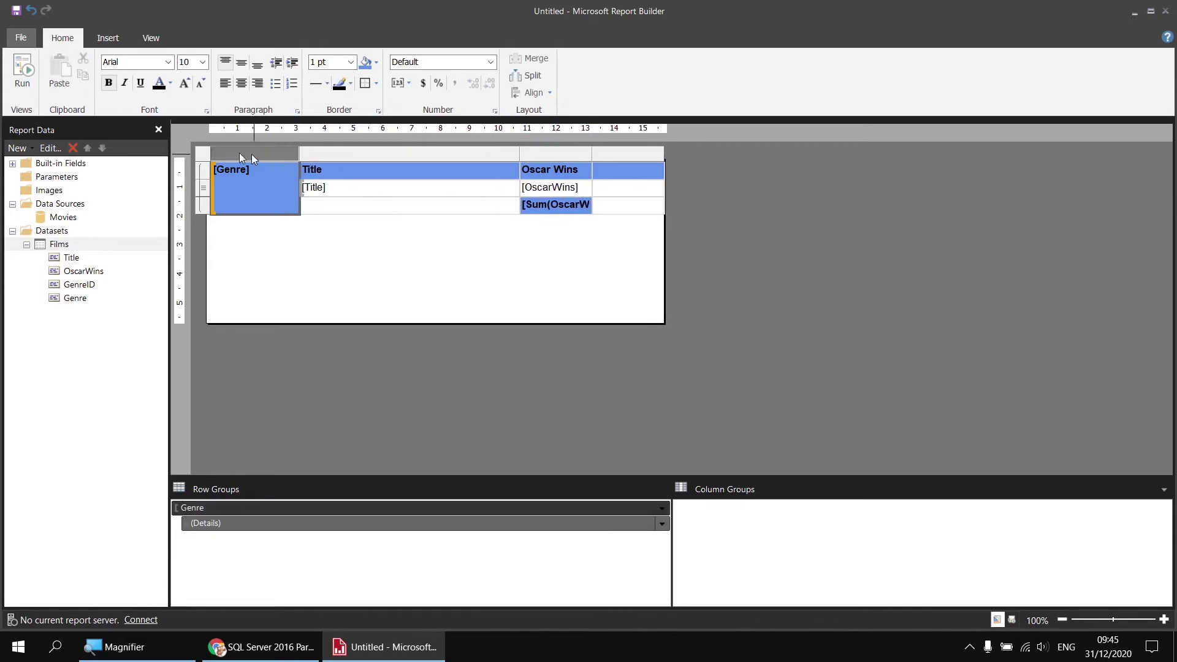
pyautogui.click(209, 150)
pyautogui.moveTo(215, 159); pyautogui.dragTo(212, 155)
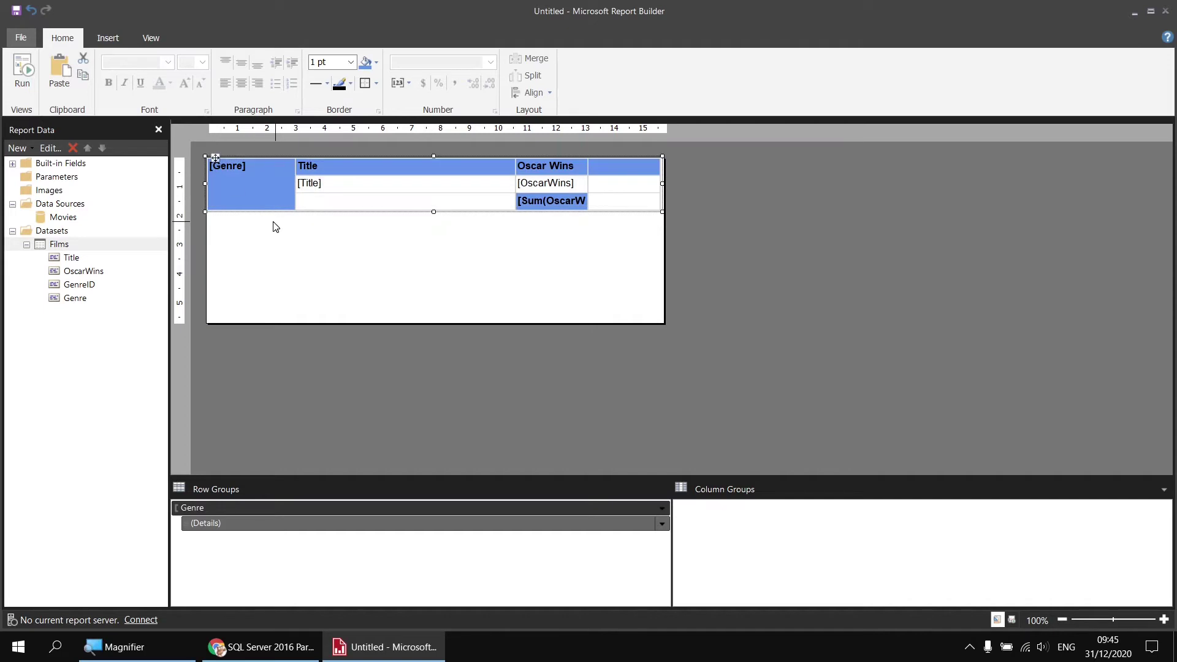
pyautogui.click(35, 73)
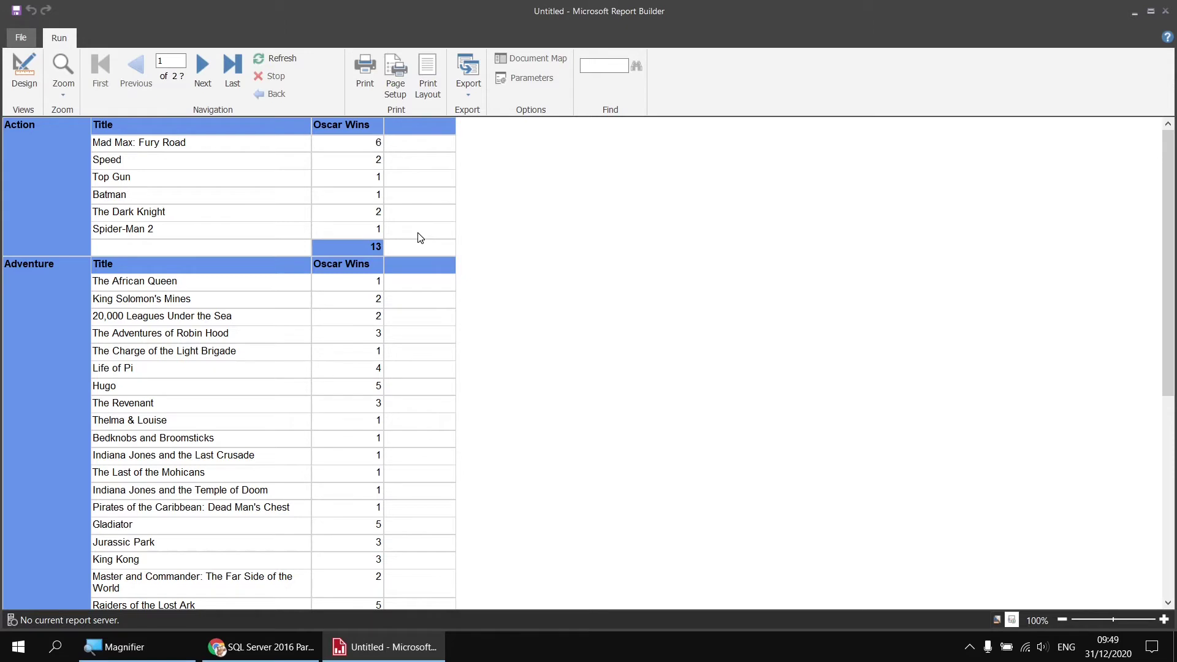
pyautogui.click(23, 77)
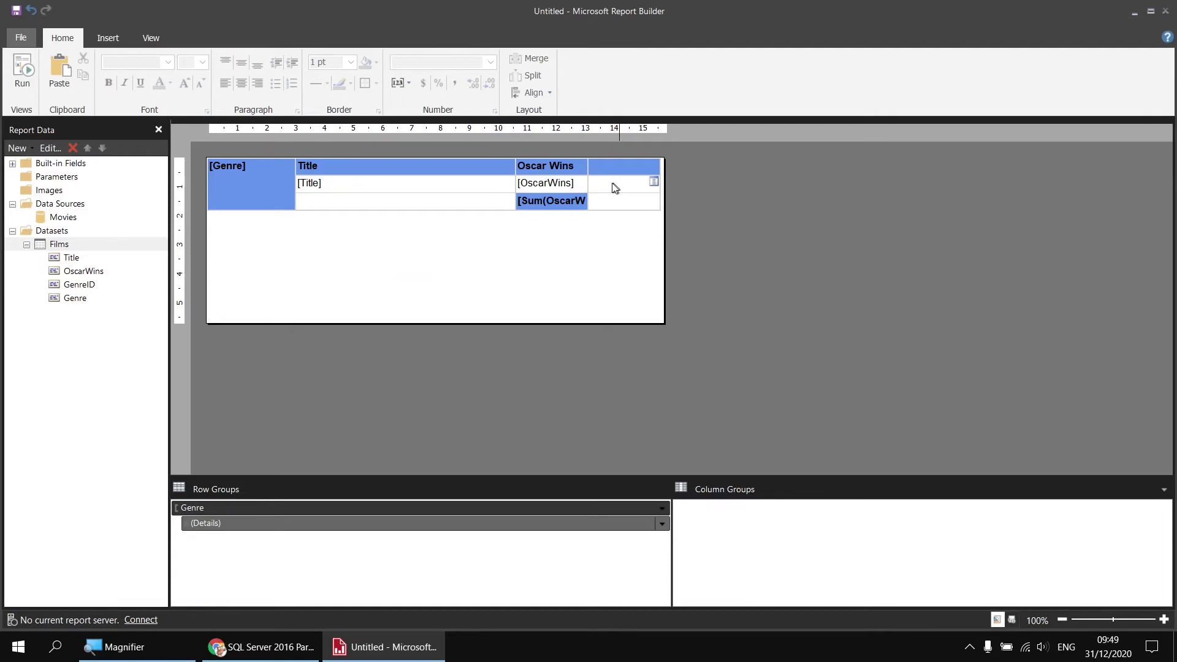
# Put the OscarWins field in the blank last column's detail cell and clear the automatic sum from the footer cell beneath it
pyautogui.click(622, 189)
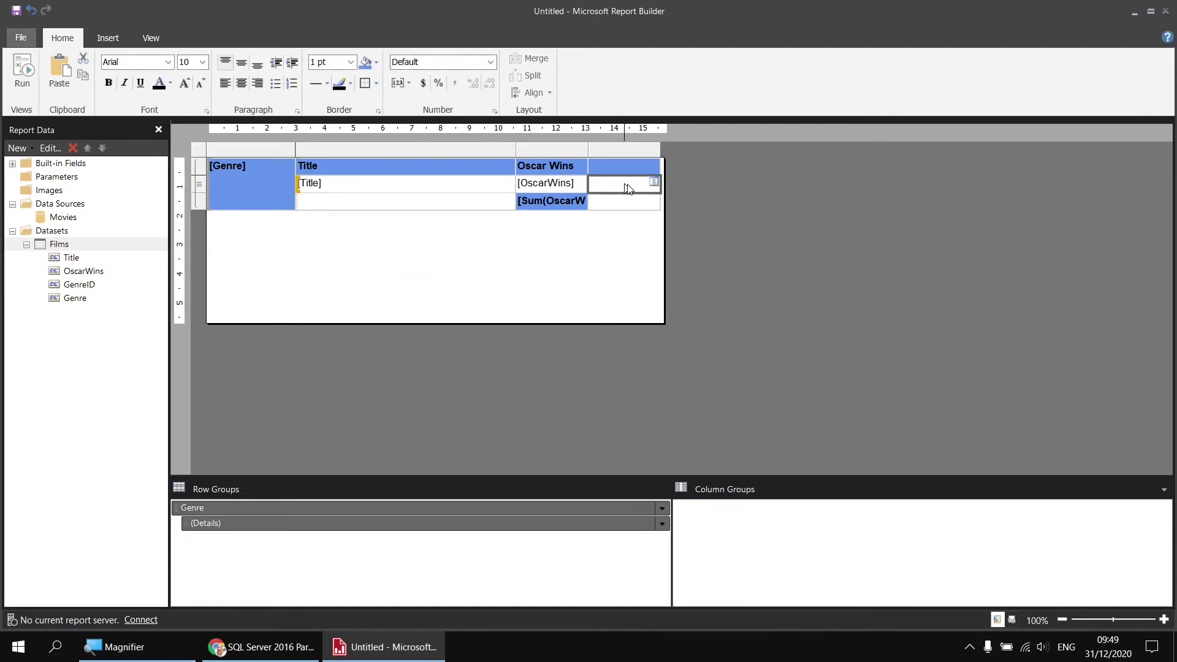
pyautogui.click(655, 183)
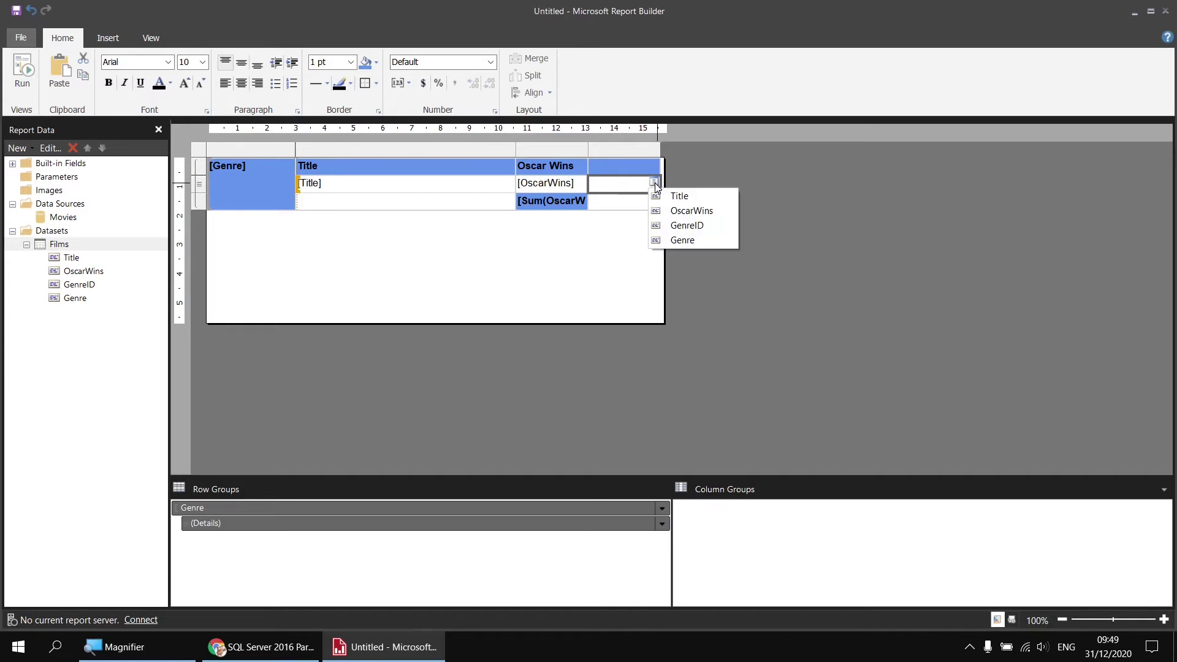
pyautogui.click(682, 211)
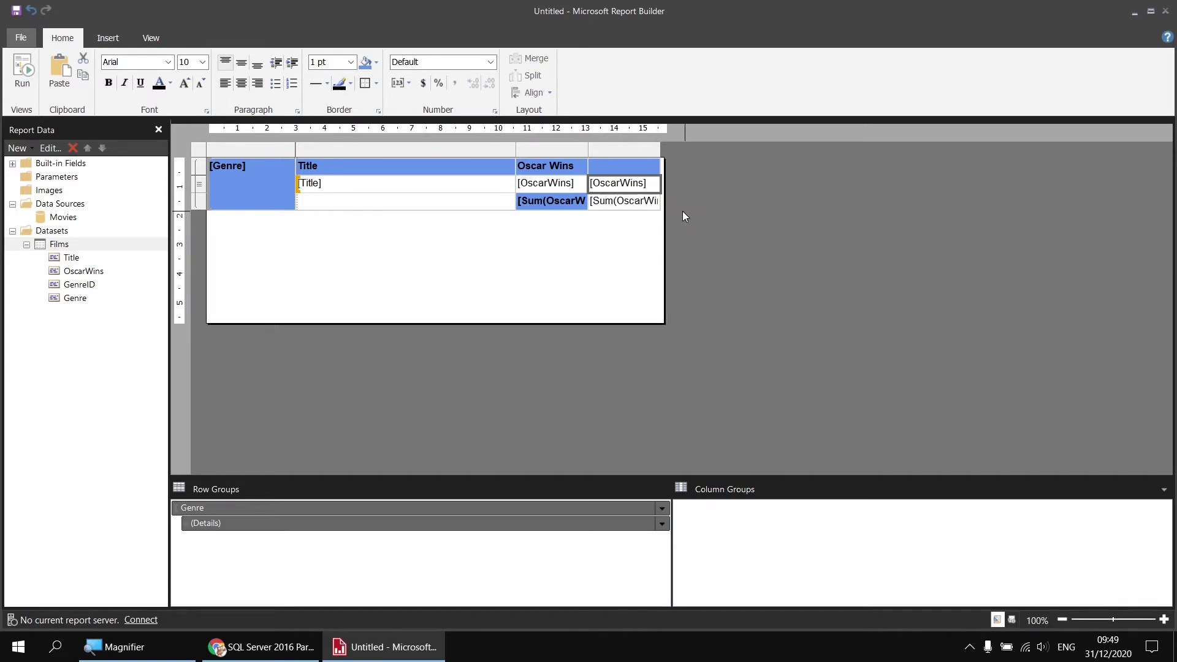
pyautogui.click(616, 203)
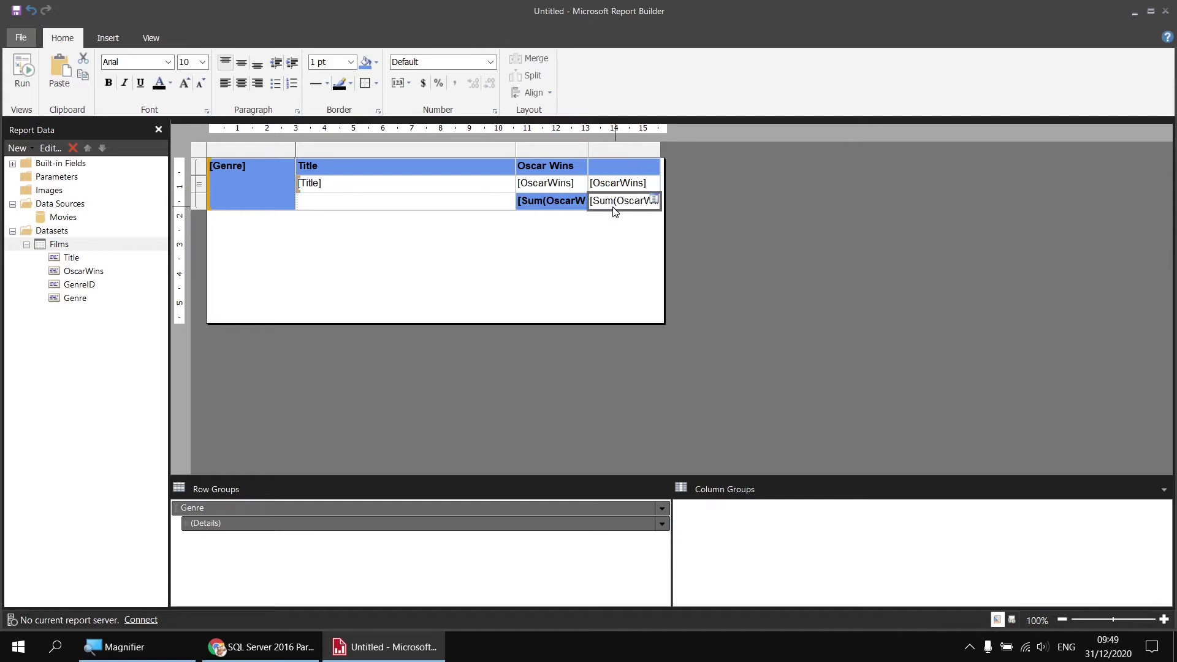
pyautogui.press('Delete')
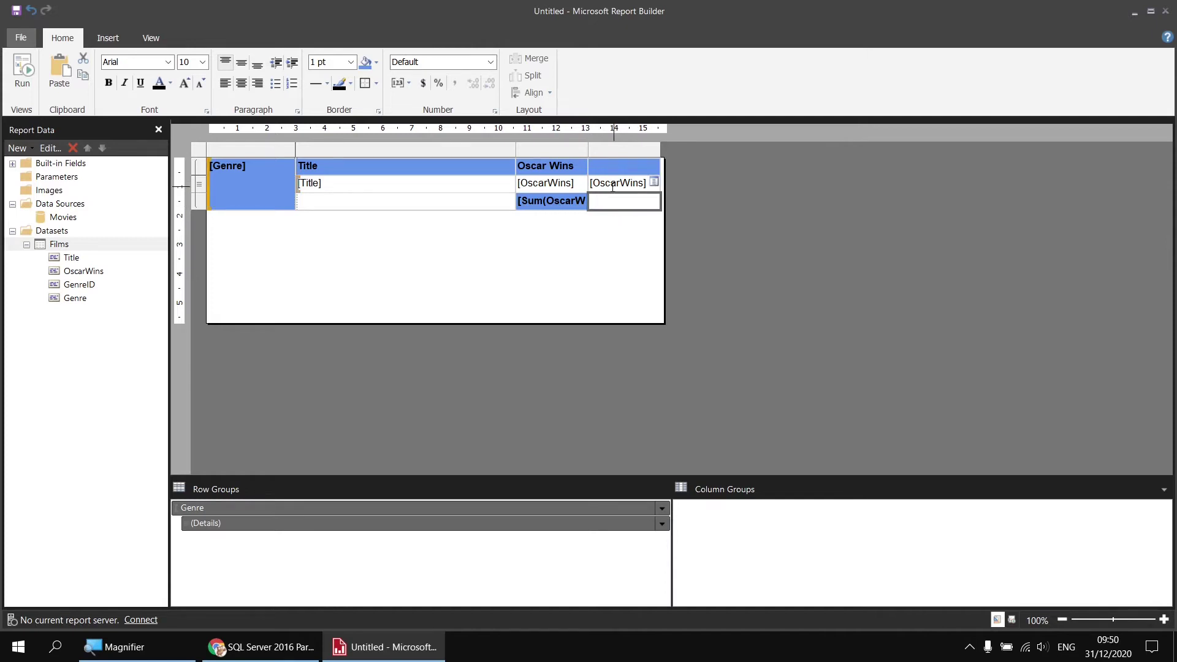
# Summarize the OscarWins field in the last column's detail cell by Sum and preview the report
pyautogui.doubleClick(606, 184)
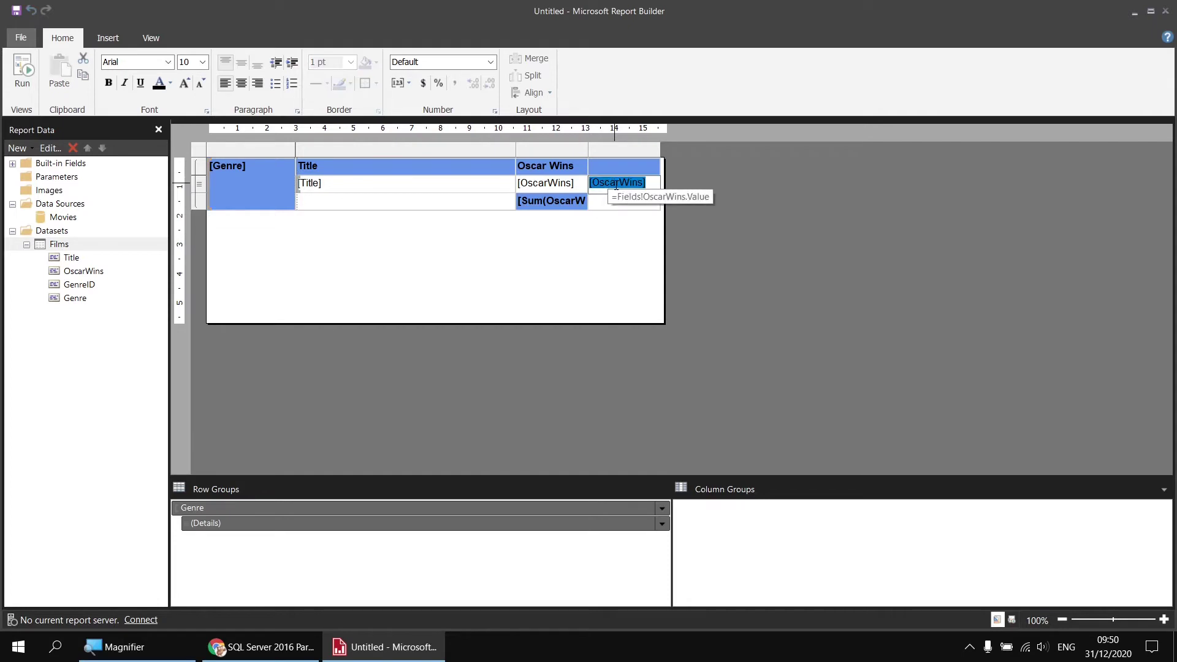
pyautogui.rightClick(616, 185)
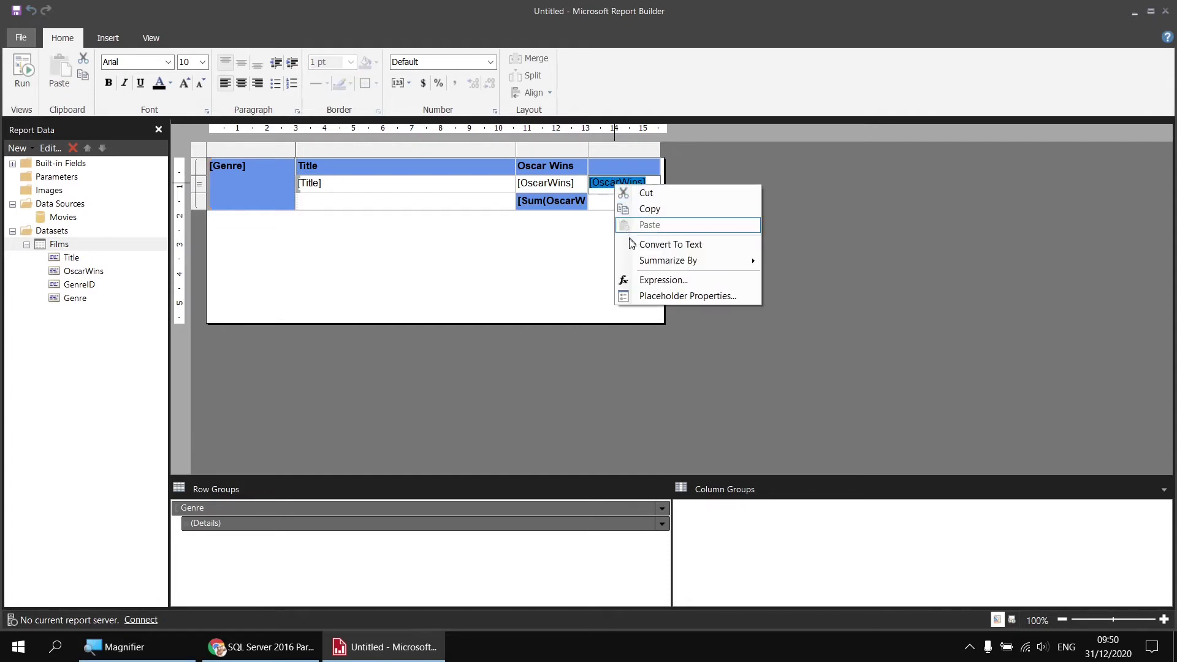
pyautogui.moveTo(636, 261)
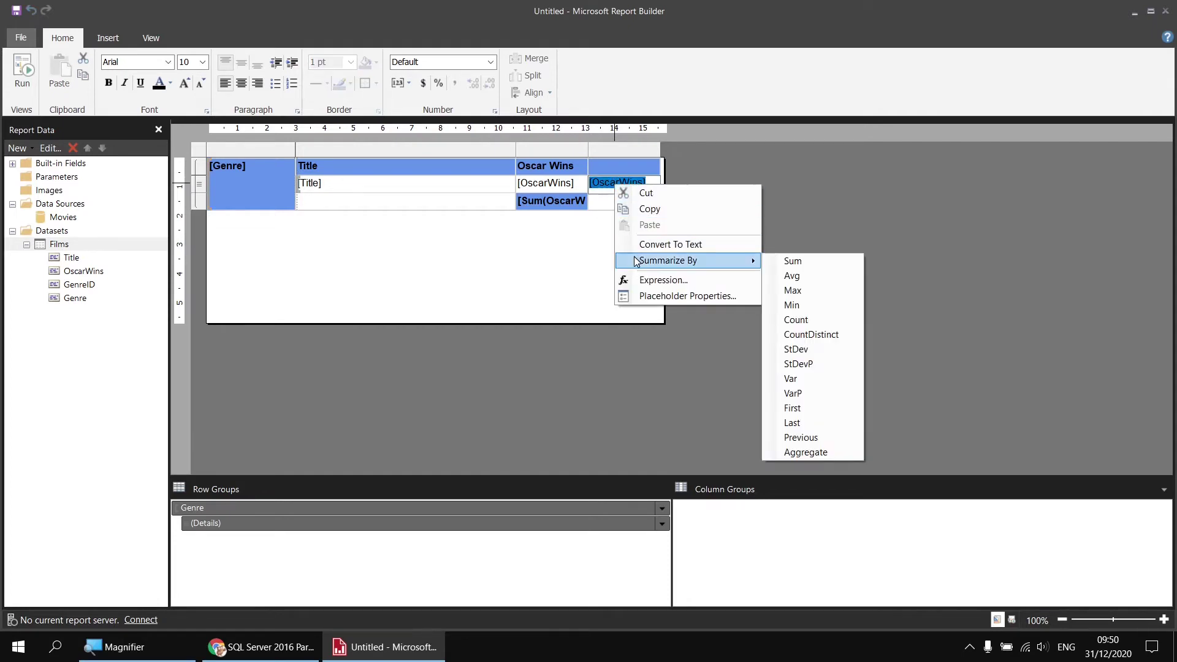
pyautogui.click(792, 262)
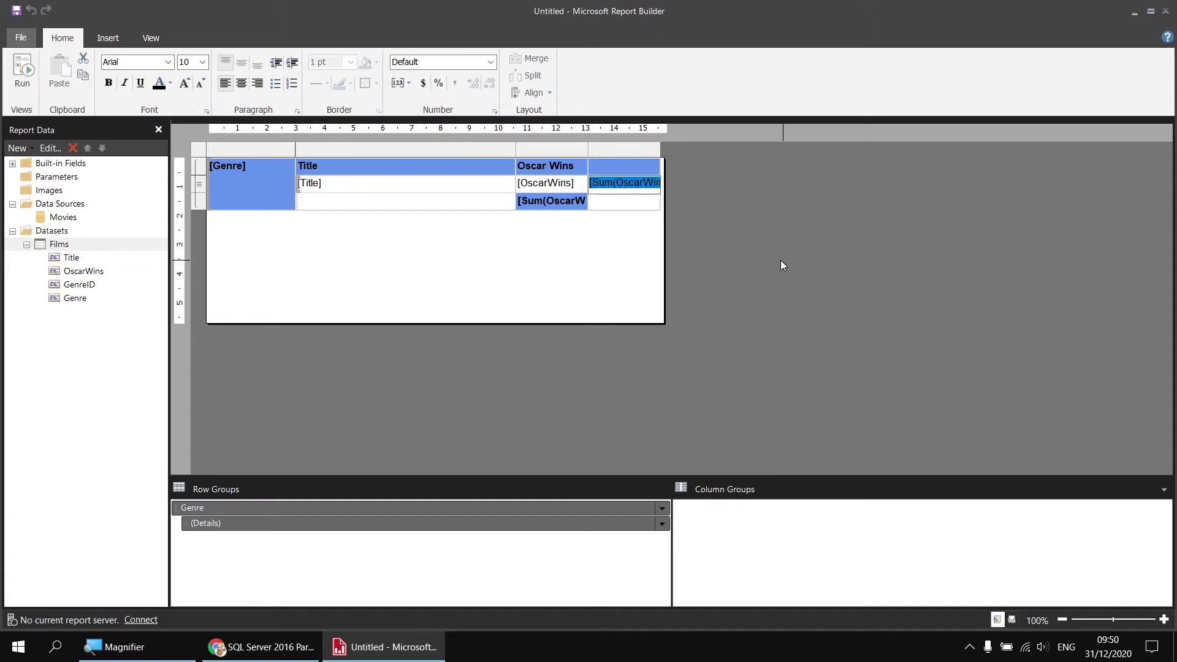
pyautogui.click(623, 207)
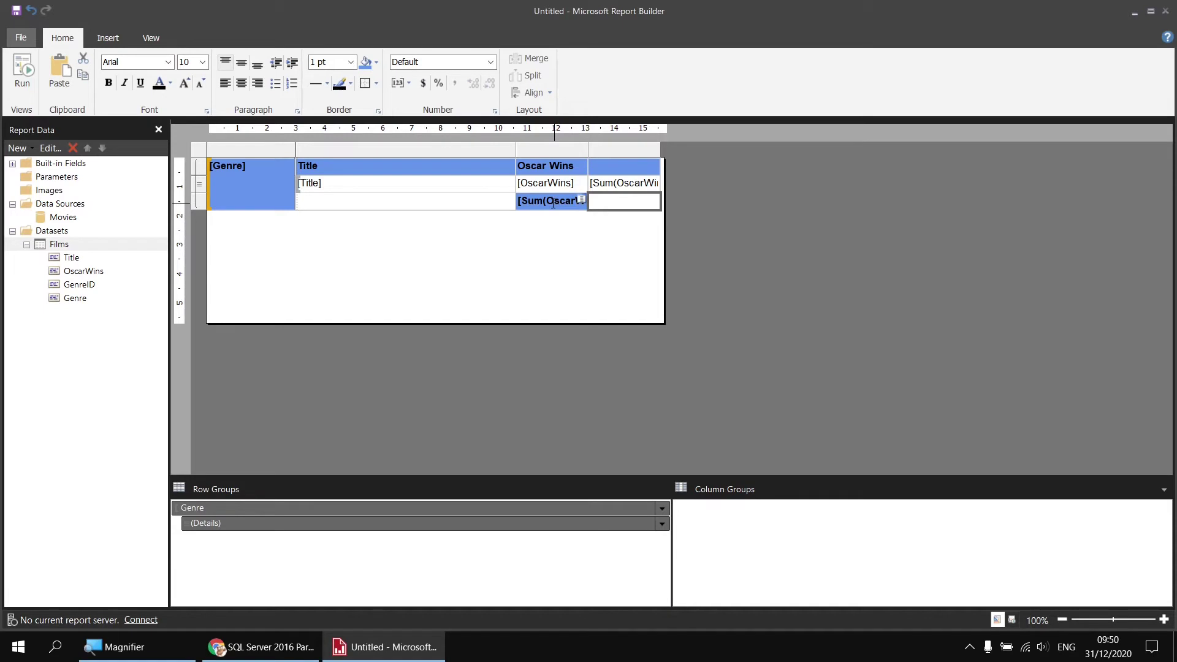
pyautogui.click(22, 68)
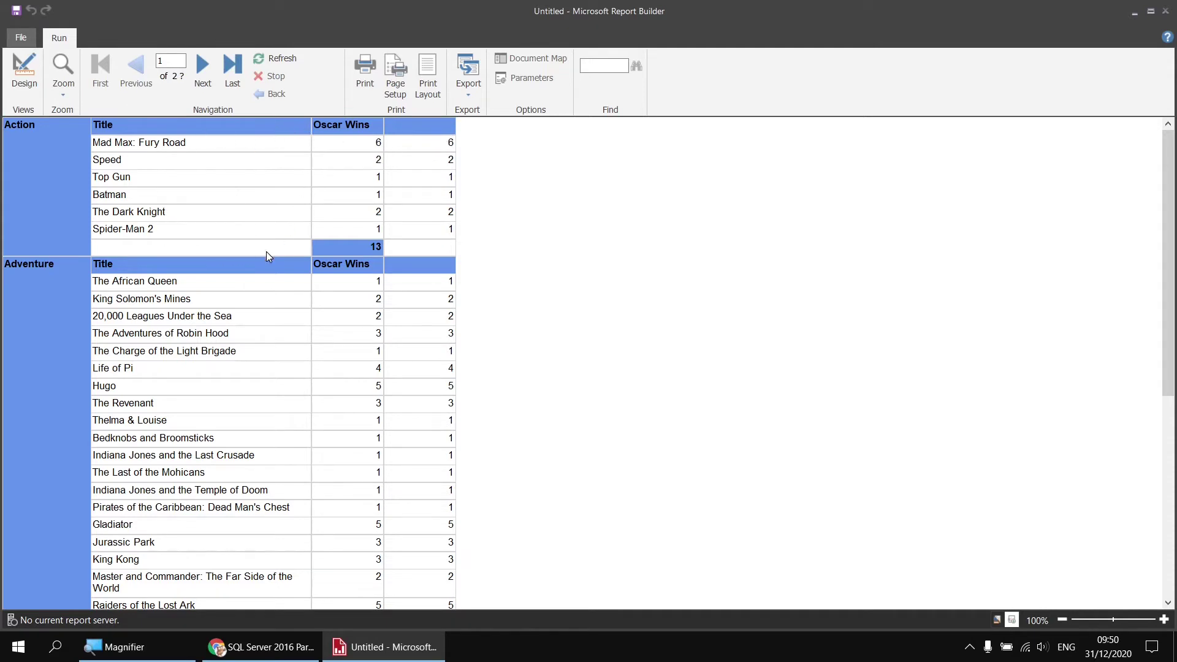
pyautogui.click(25, 76)
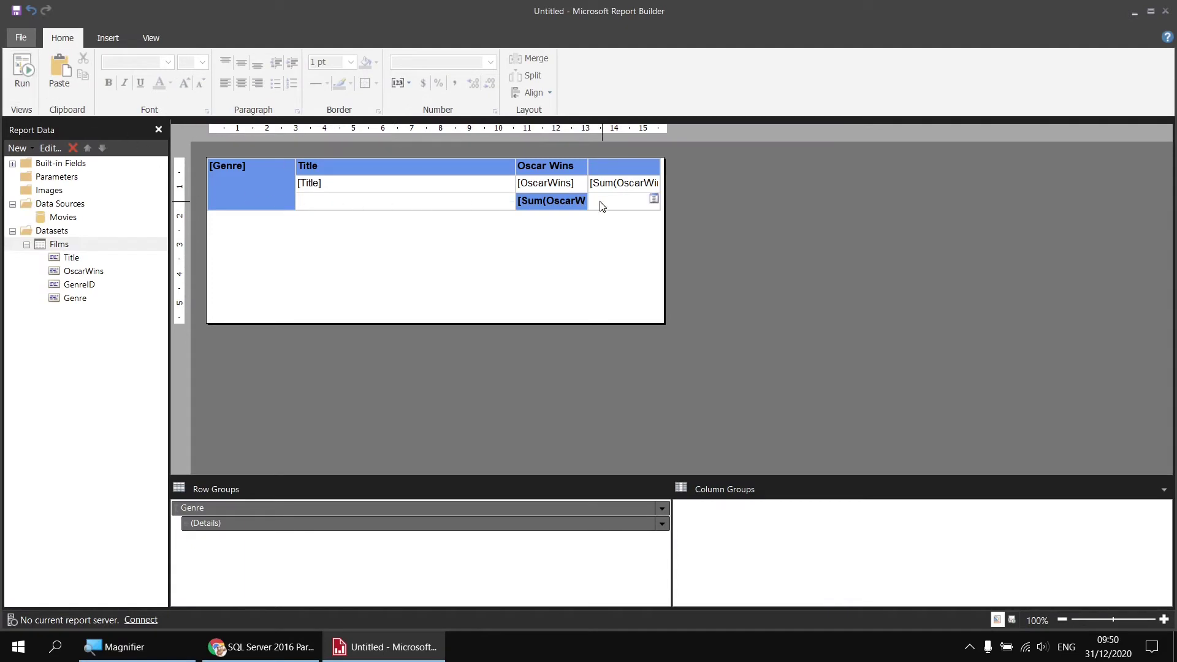
# Change the last column's detail expression to =Sum(Fields!OscarWins.Value,"Genre") and preview the report
pyautogui.click(607, 190)
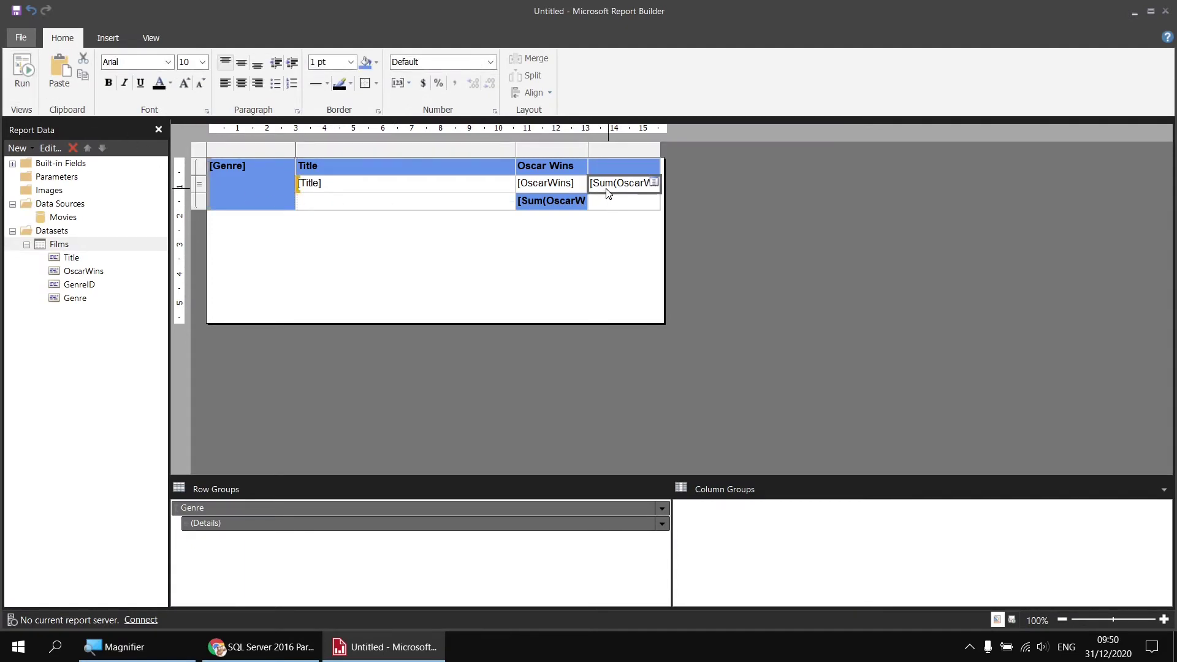
pyautogui.rightClick(608, 193)
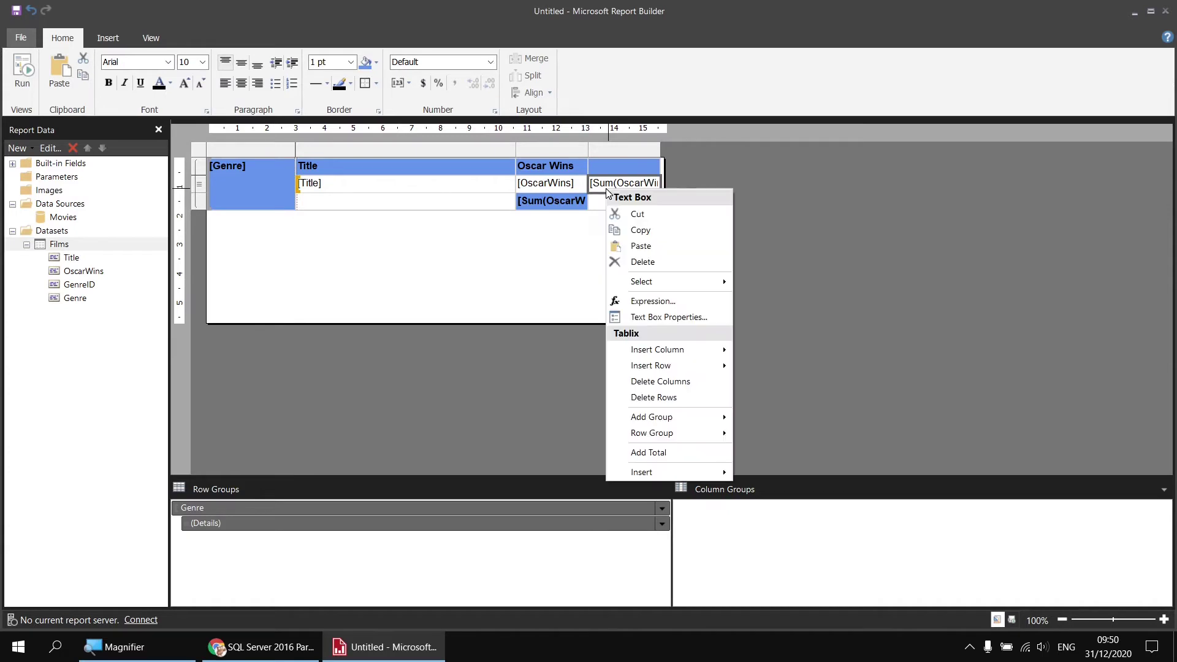
pyautogui.click(654, 301)
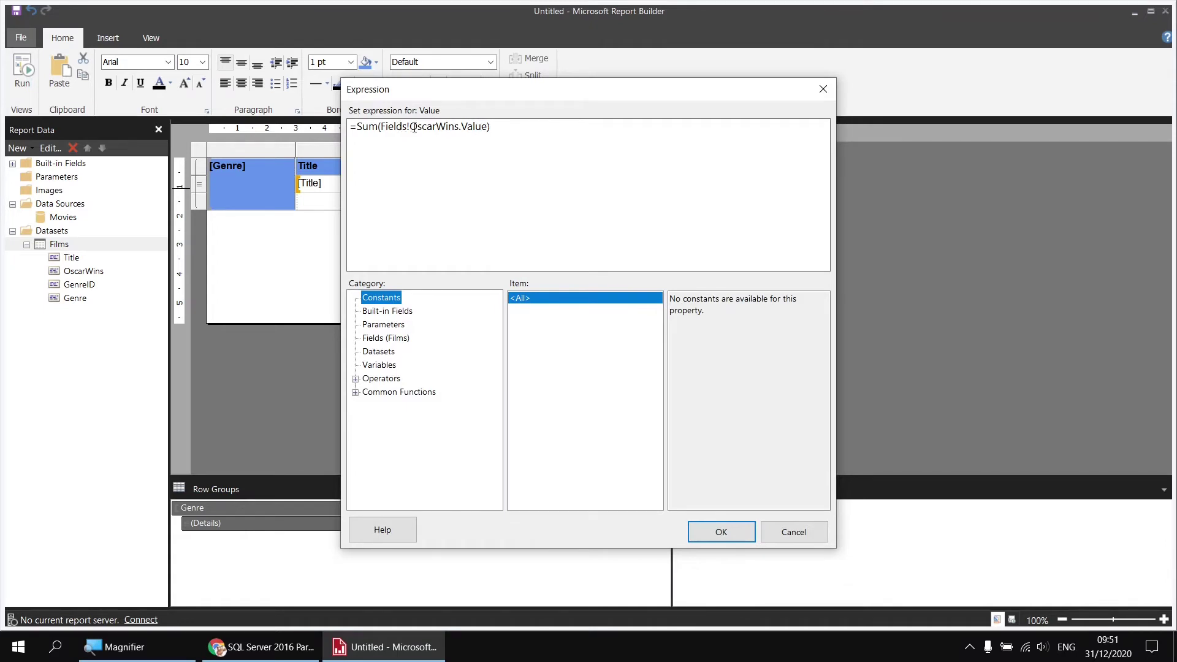
pyautogui.click(356, 392)
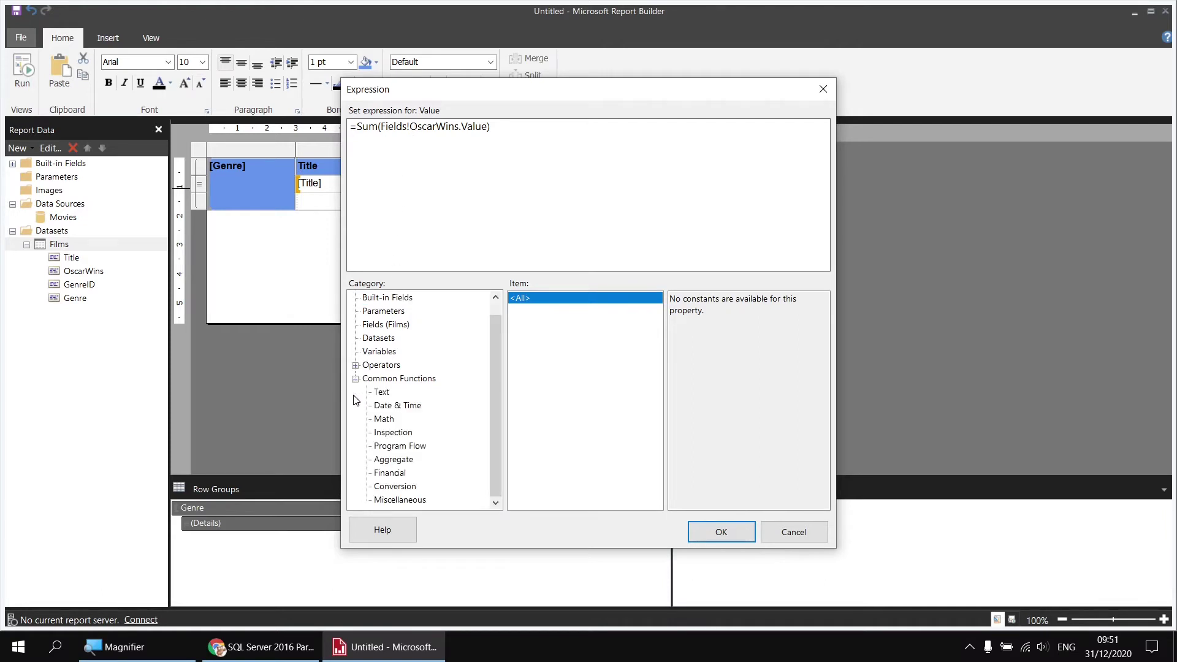
pyautogui.click(393, 460)
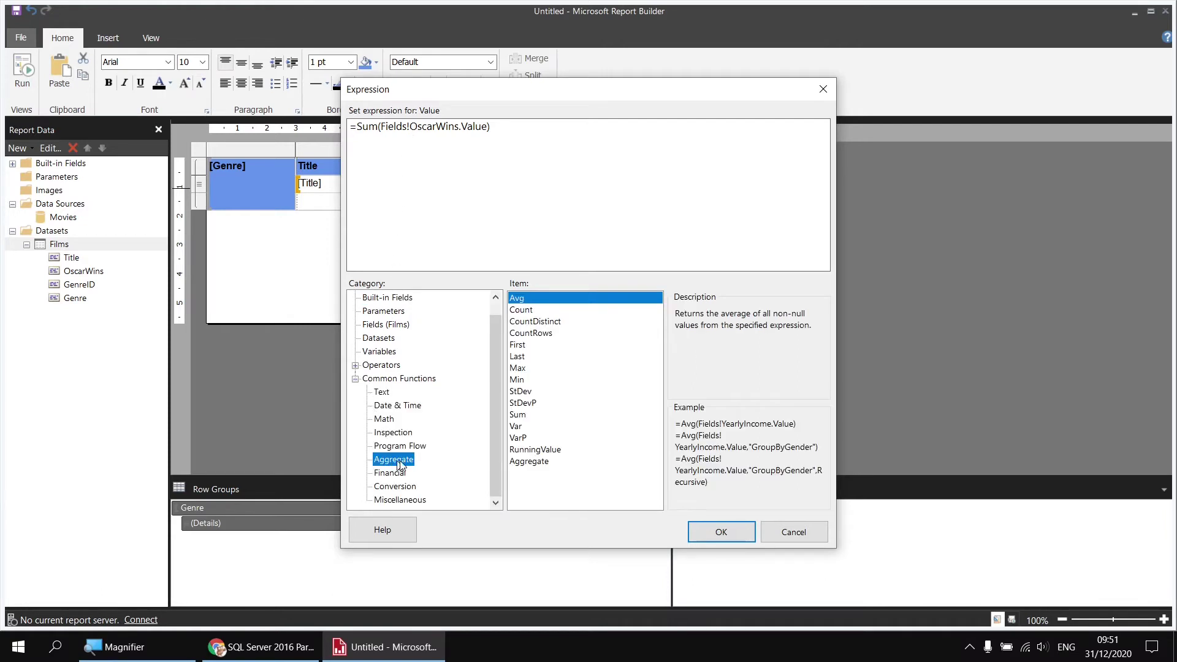
pyautogui.click(521, 417)
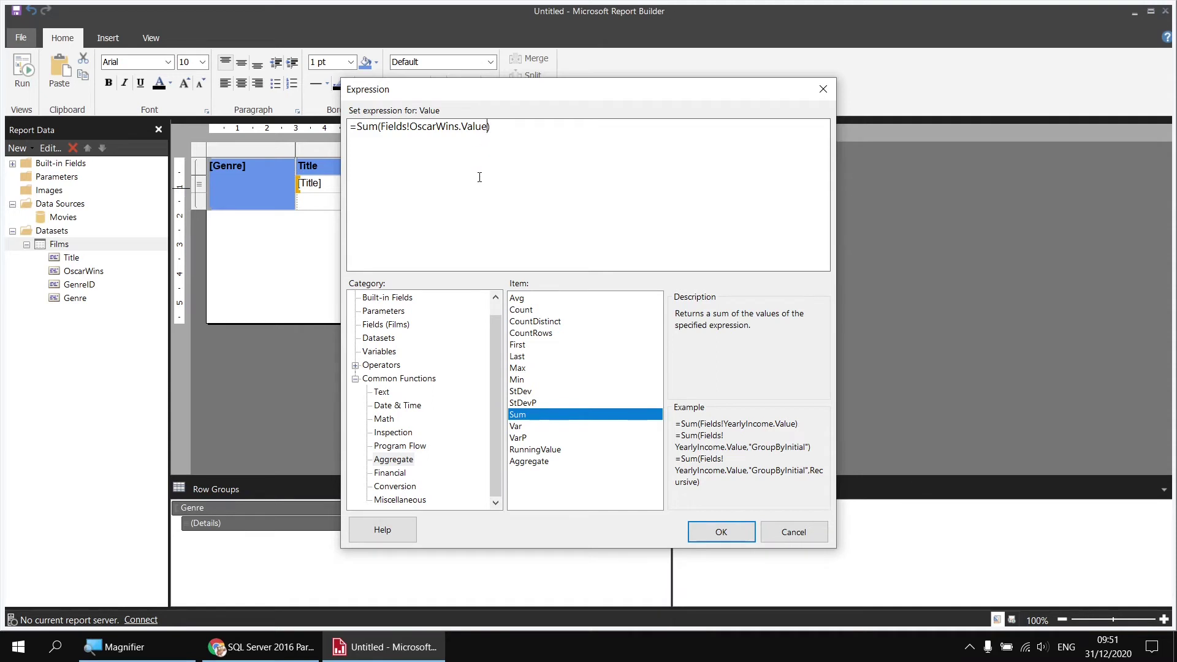
pyautogui.write(',"Genre"')
pyautogui.click(698, 531)
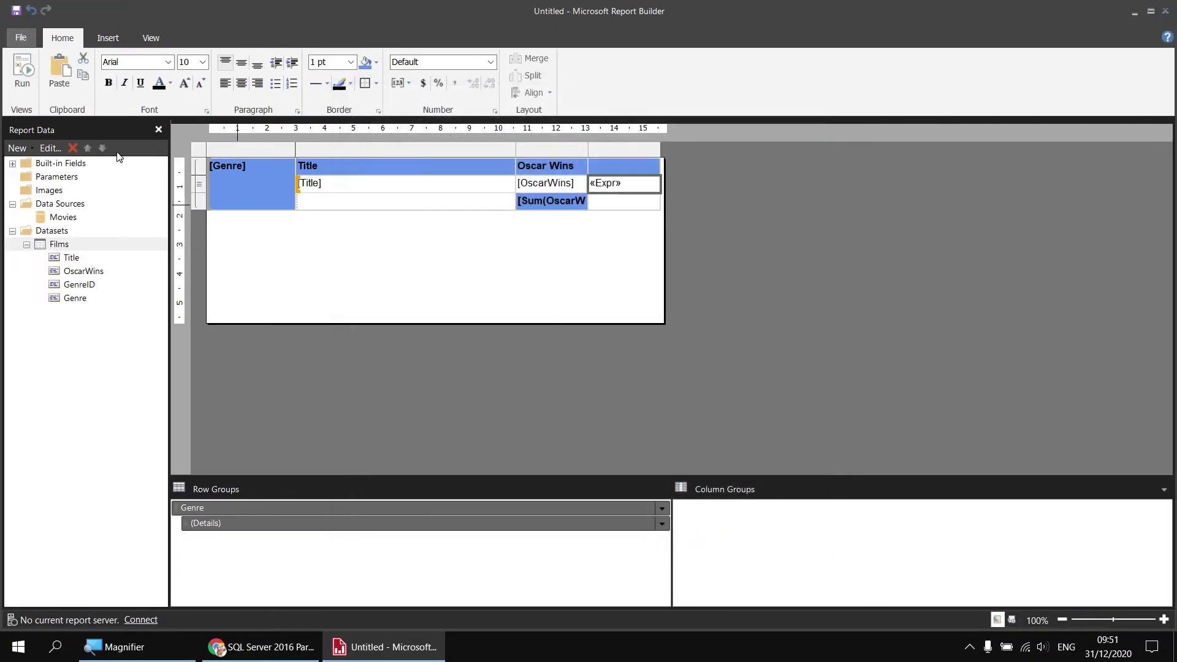
pyautogui.click(22, 82)
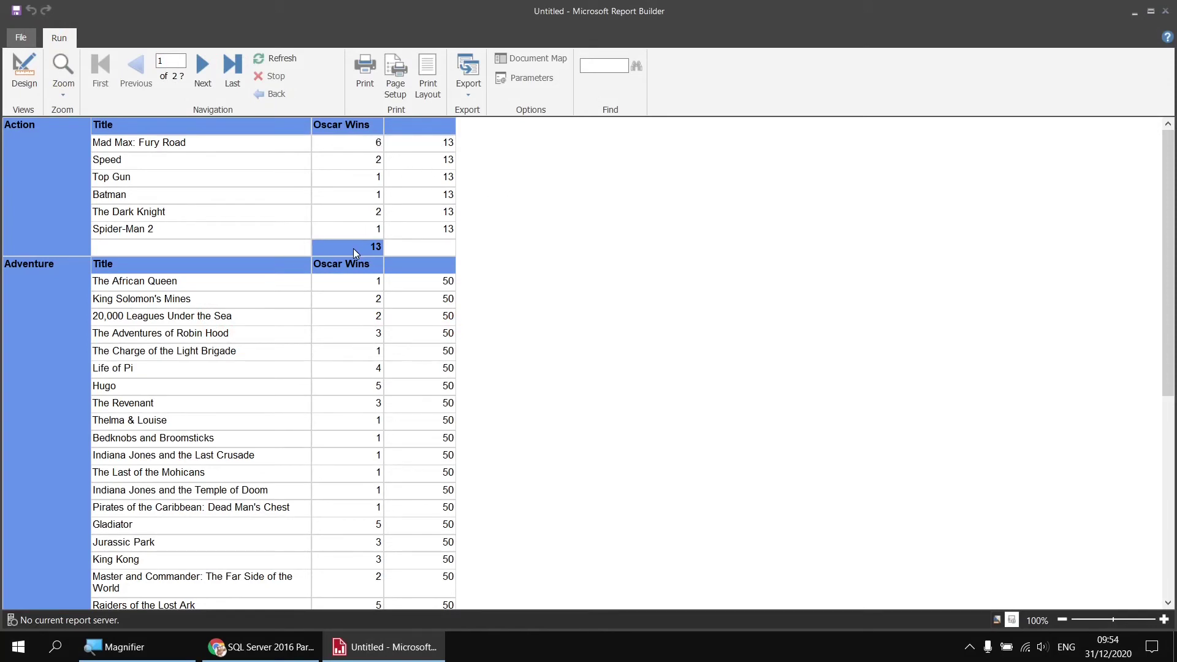
pyautogui.click(28, 92)
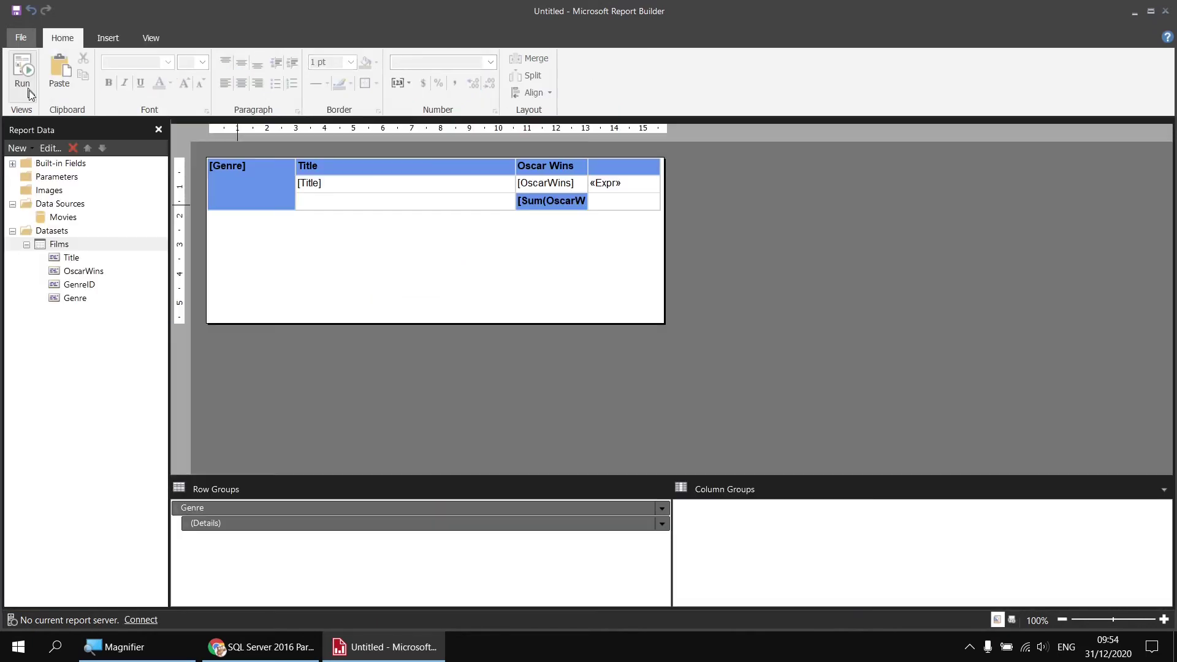
# Change the last column's detail expression to =Fields!OscarWins.Value / Sum(Fields!OscarWins.Value,"Genre") and preview the report
pyautogui.rightClick(628, 190)
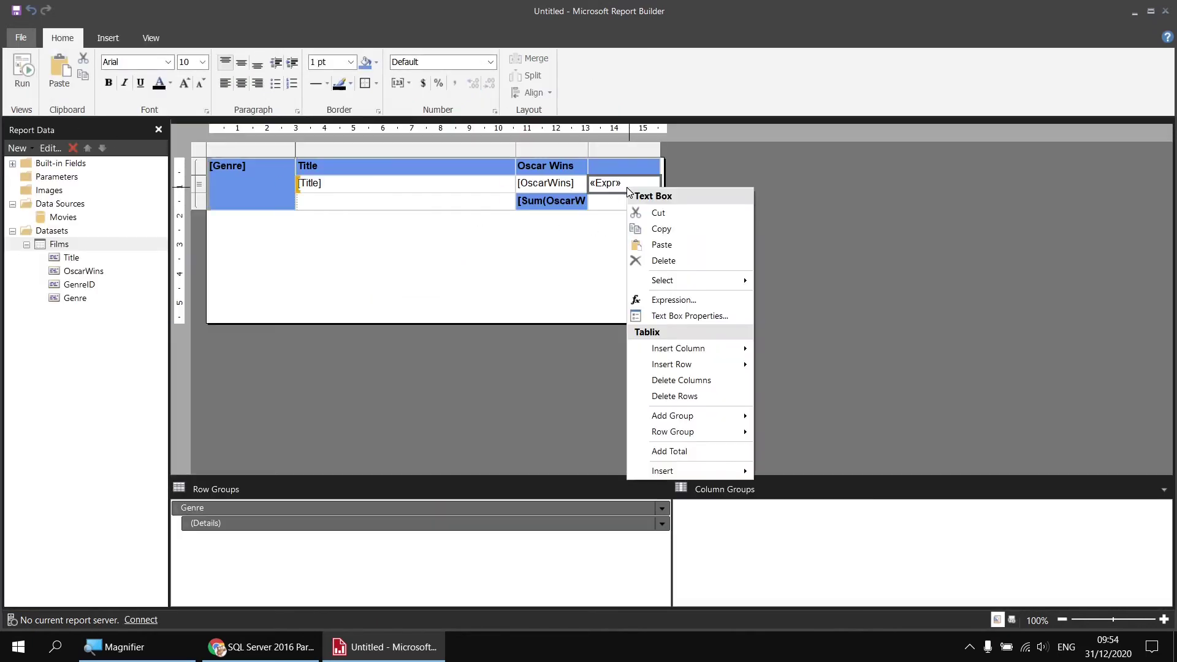
pyautogui.click(673, 300)
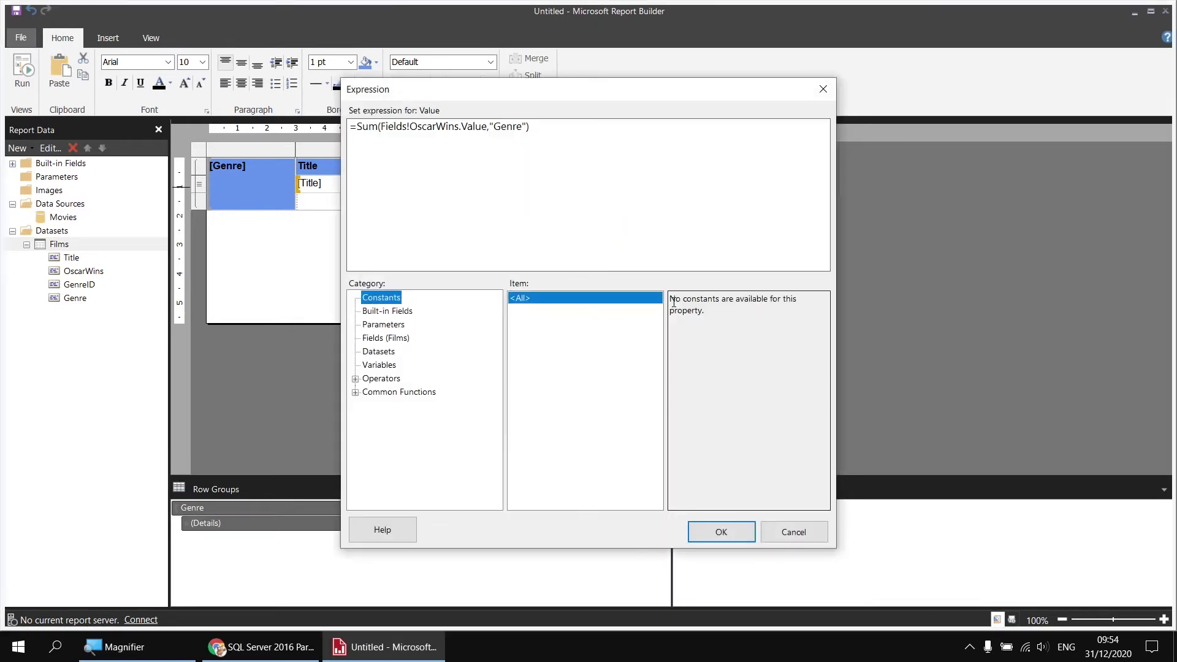
pyautogui.click(357, 127)
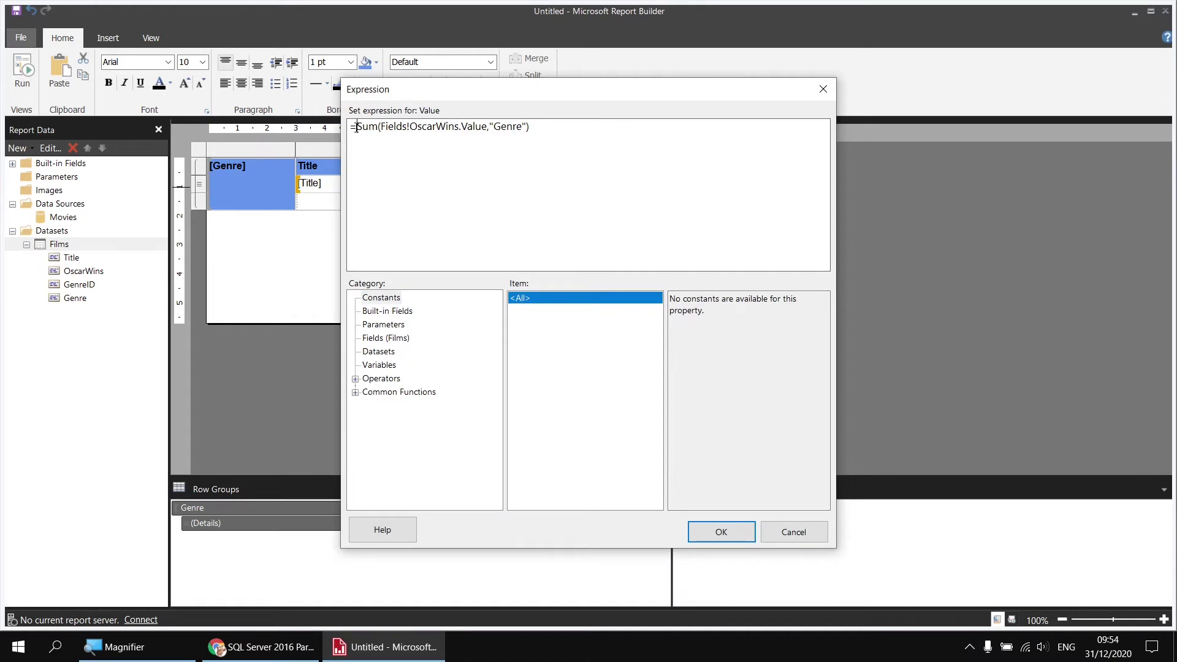
pyautogui.click(396, 340)
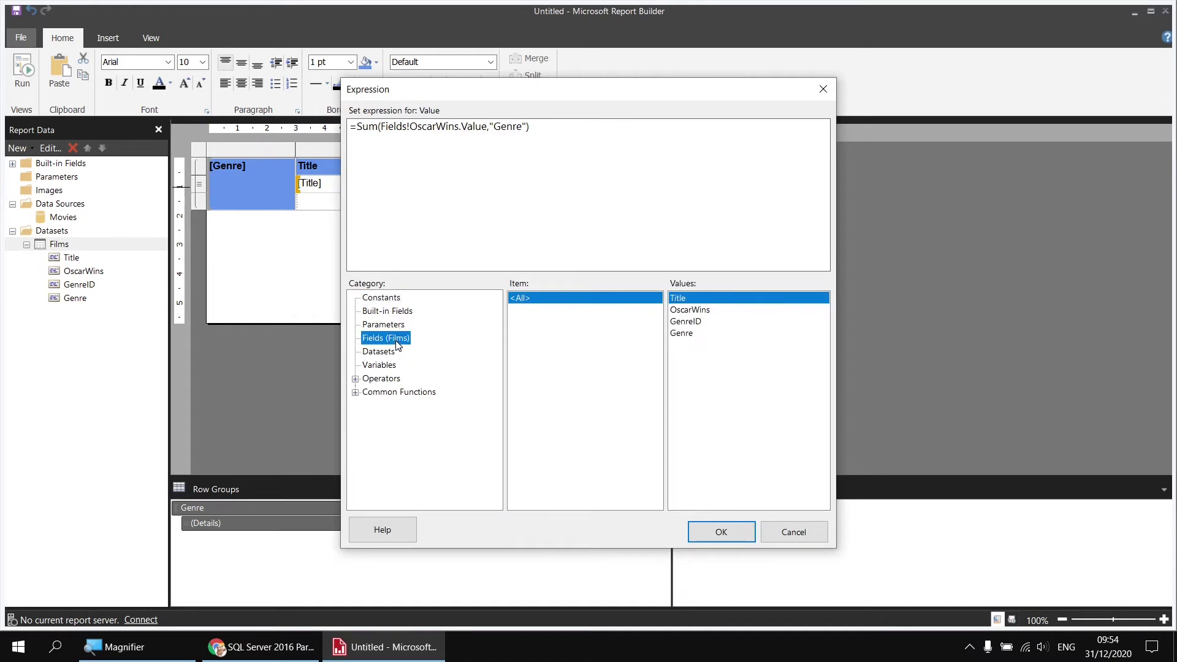
pyautogui.doubleClick(693, 311)
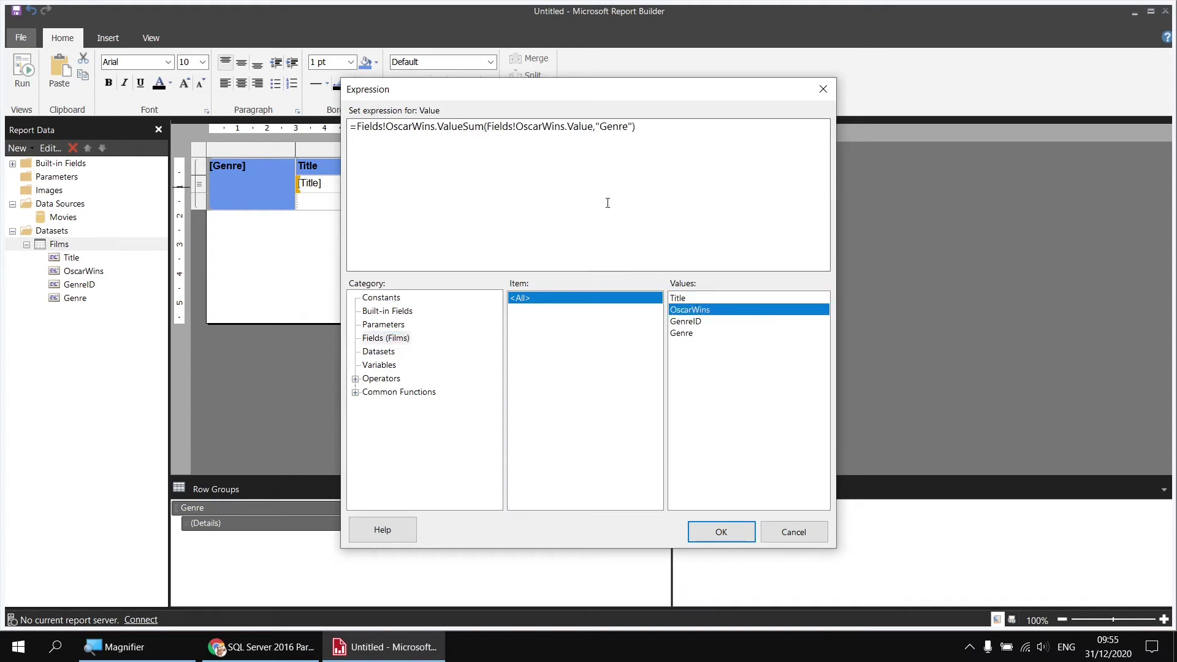
pyautogui.write('/')
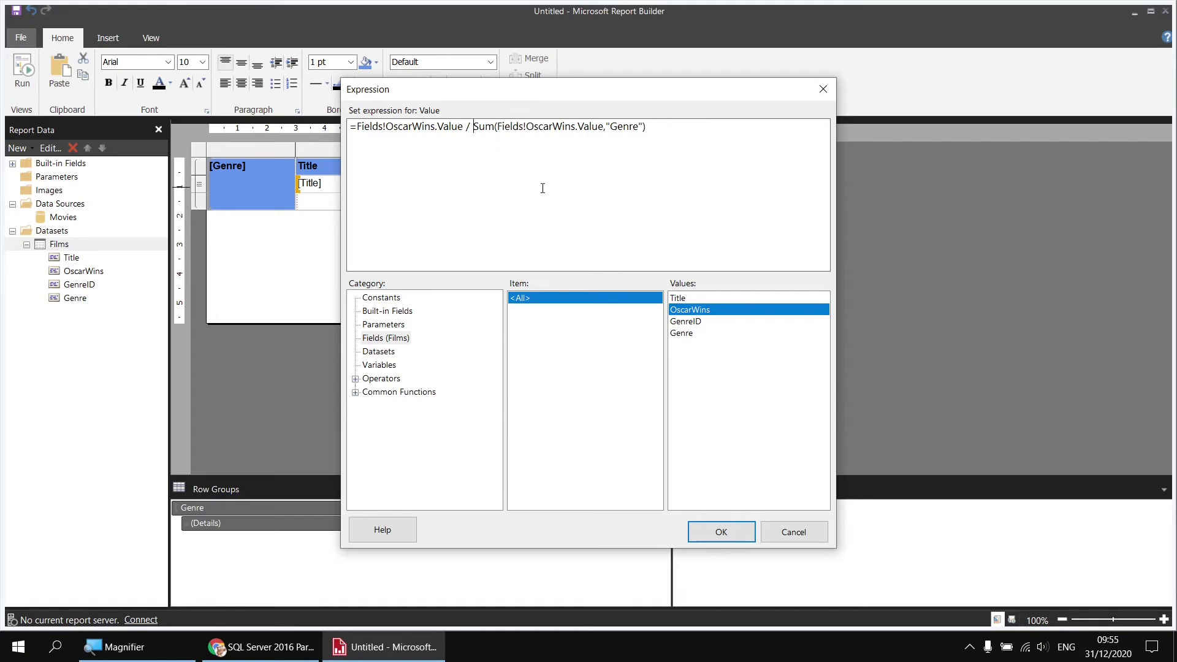
pyautogui.click(721, 532)
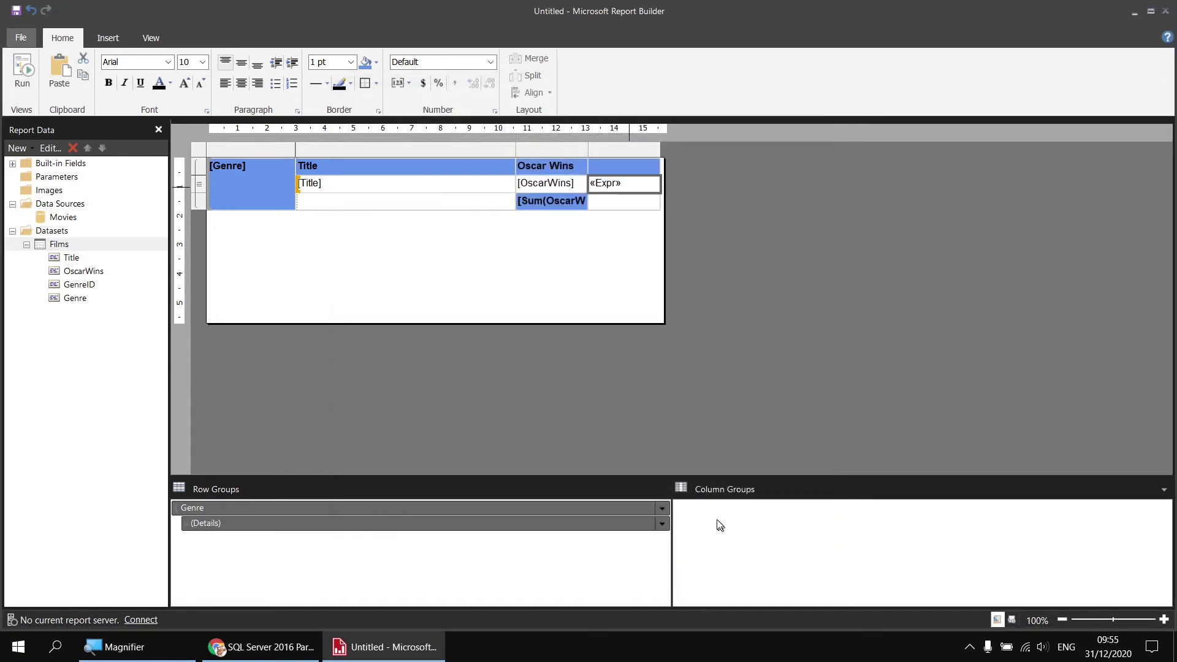
pyautogui.click(22, 69)
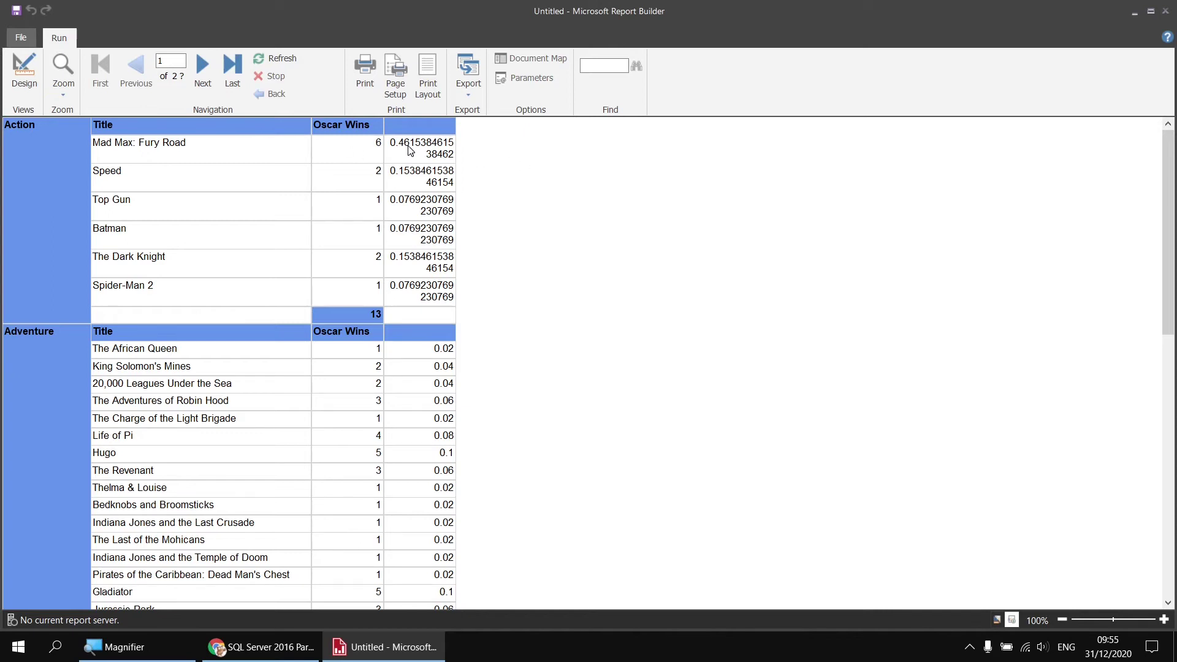
# Format the last column's detail cell as a percentage with two decimal places and preview the report
pyautogui.click(25, 73)
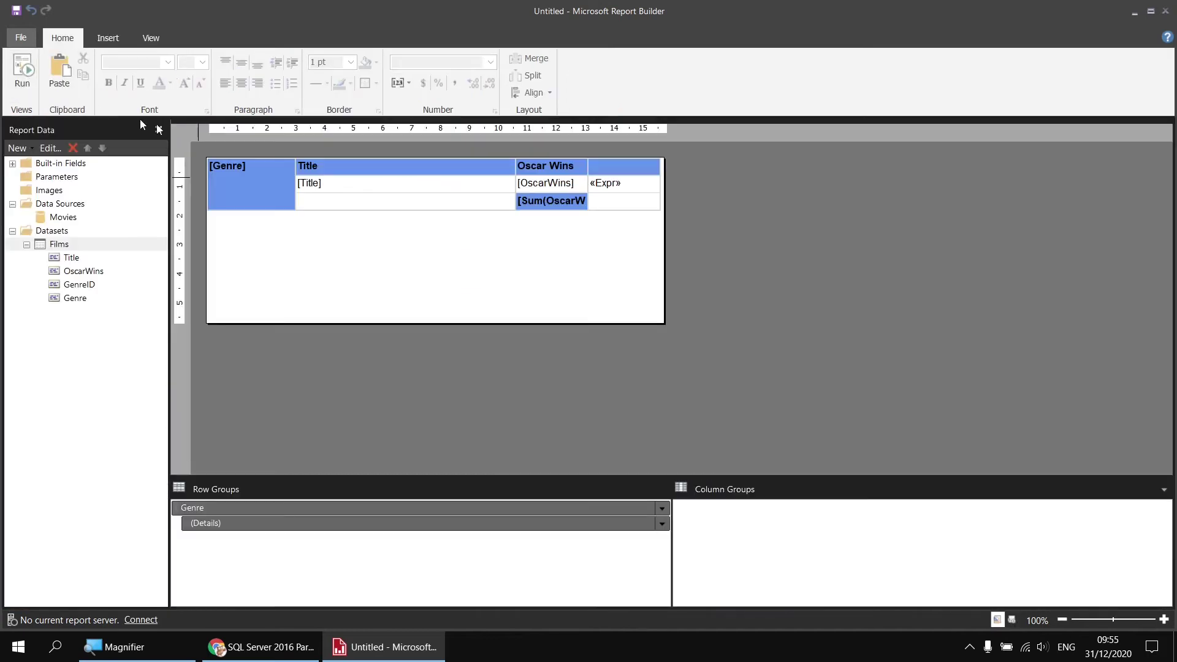
pyautogui.click(636, 192)
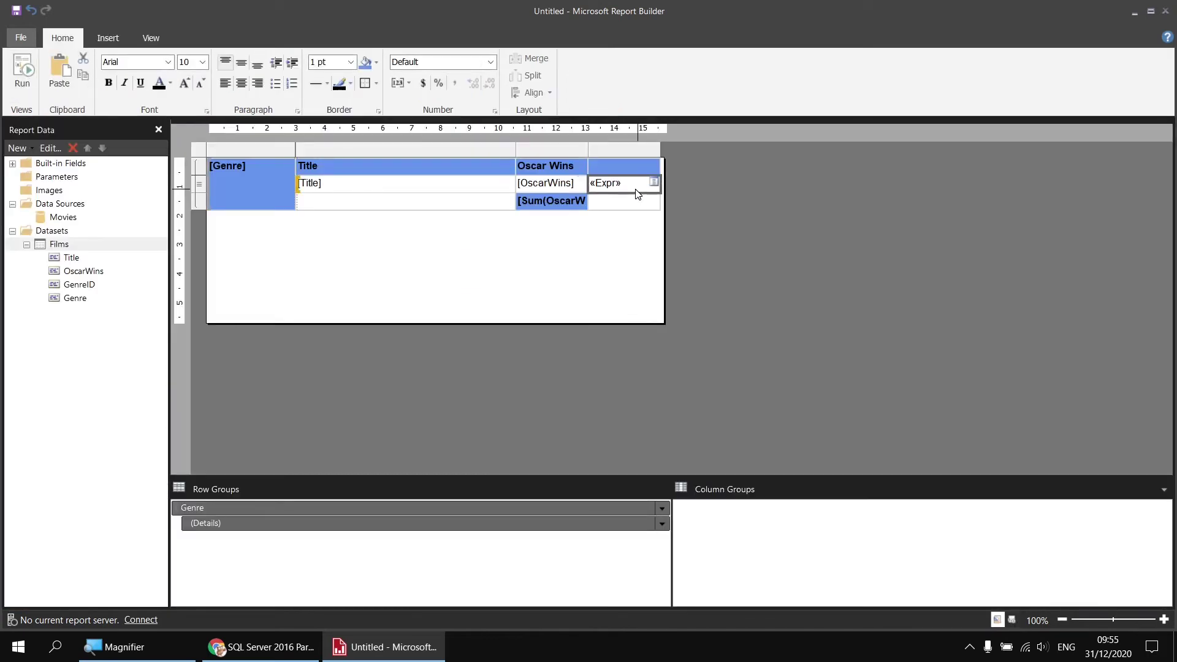
pyautogui.click(439, 85)
pyautogui.click(474, 84)
pyautogui.click(28, 81)
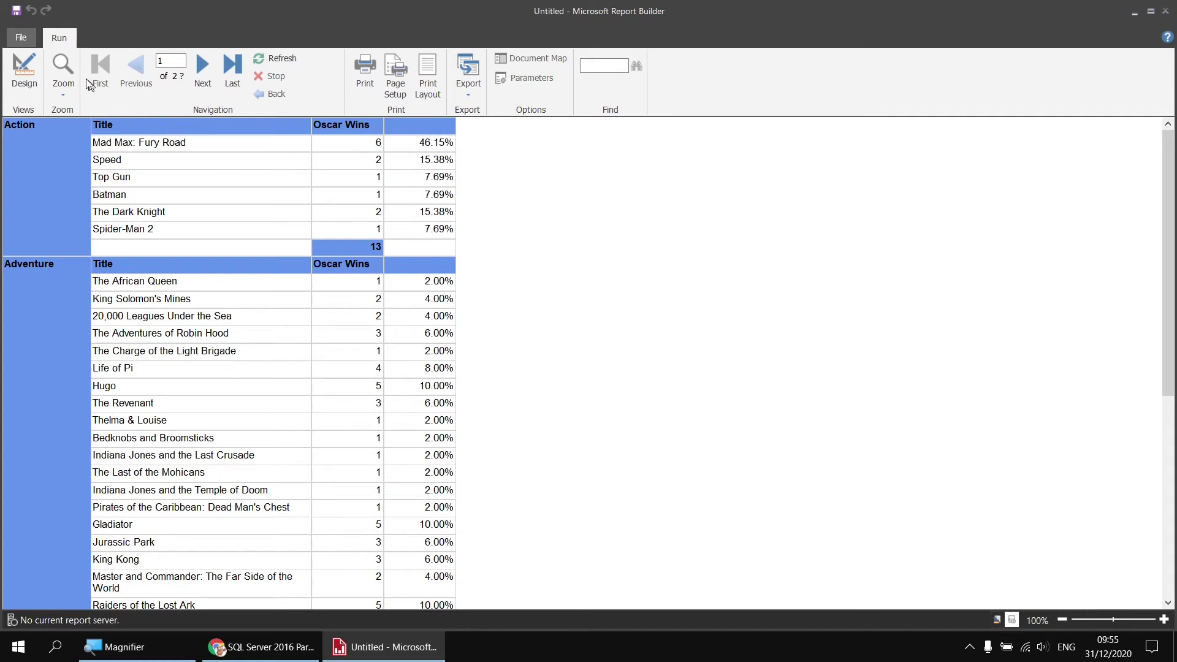
# Widen the last column to about 6 cm and enter "% of [Genre] Total" as its heading, with Genre as a field placeholder
pyautogui.click(27, 77)
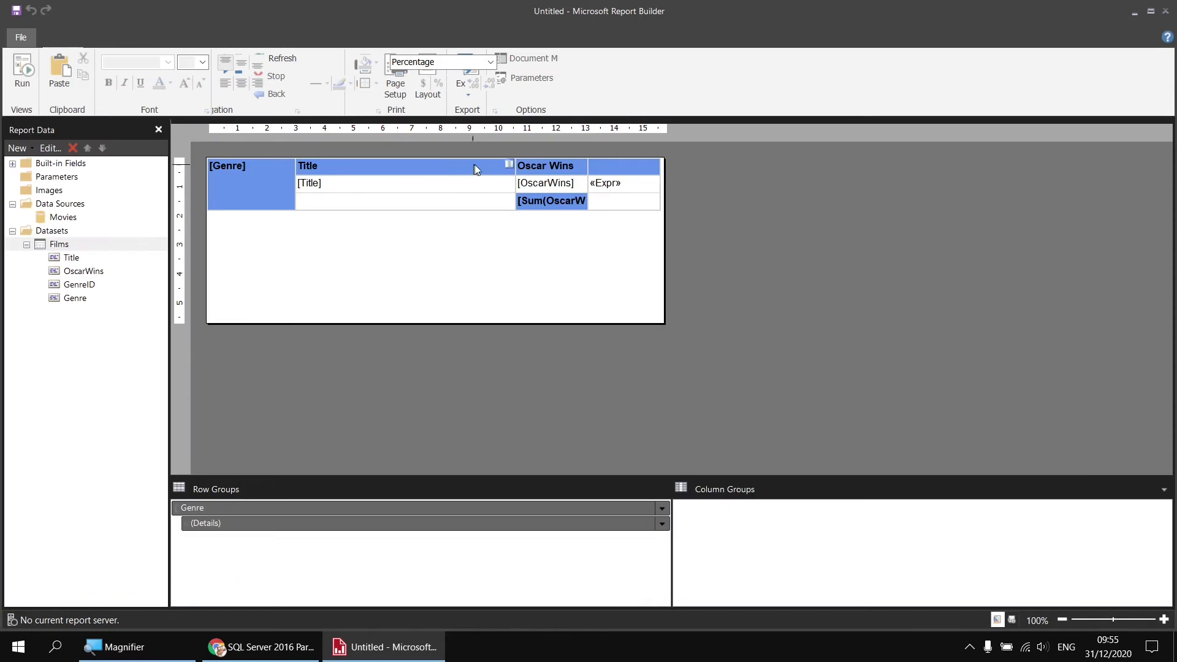
pyautogui.click(635, 167)
pyautogui.moveTo(659, 150); pyautogui.dragTo(765, 153)
pyautogui.click(634, 167)
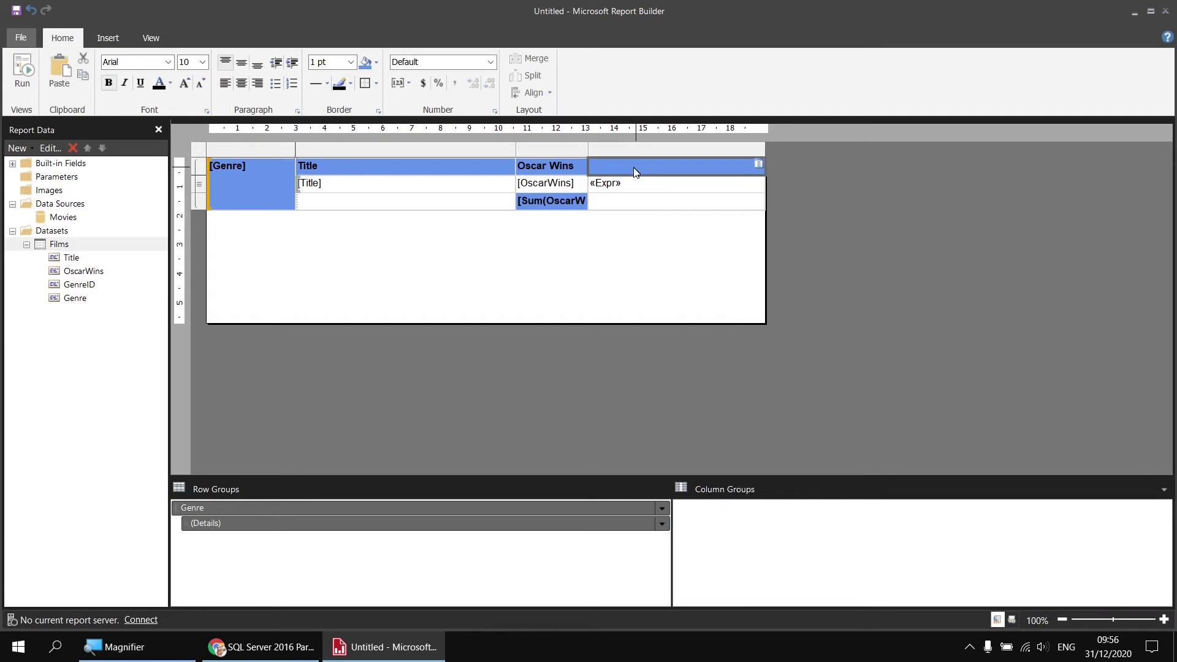
pyautogui.press('super+plus')
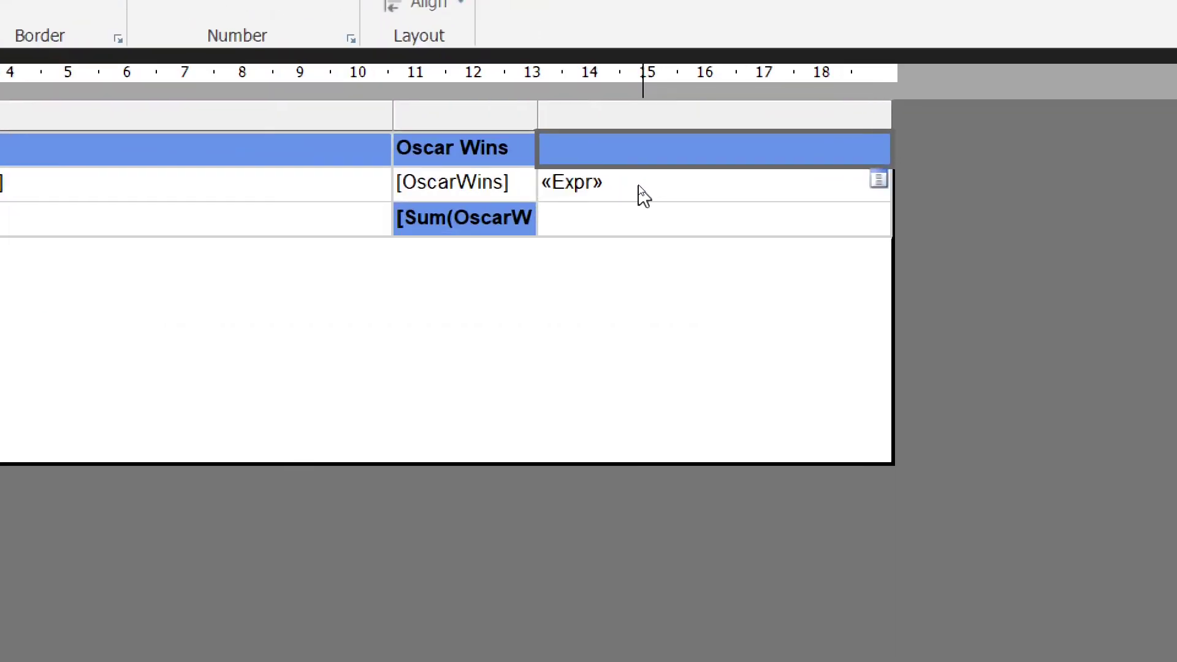
pyautogui.write('% ')
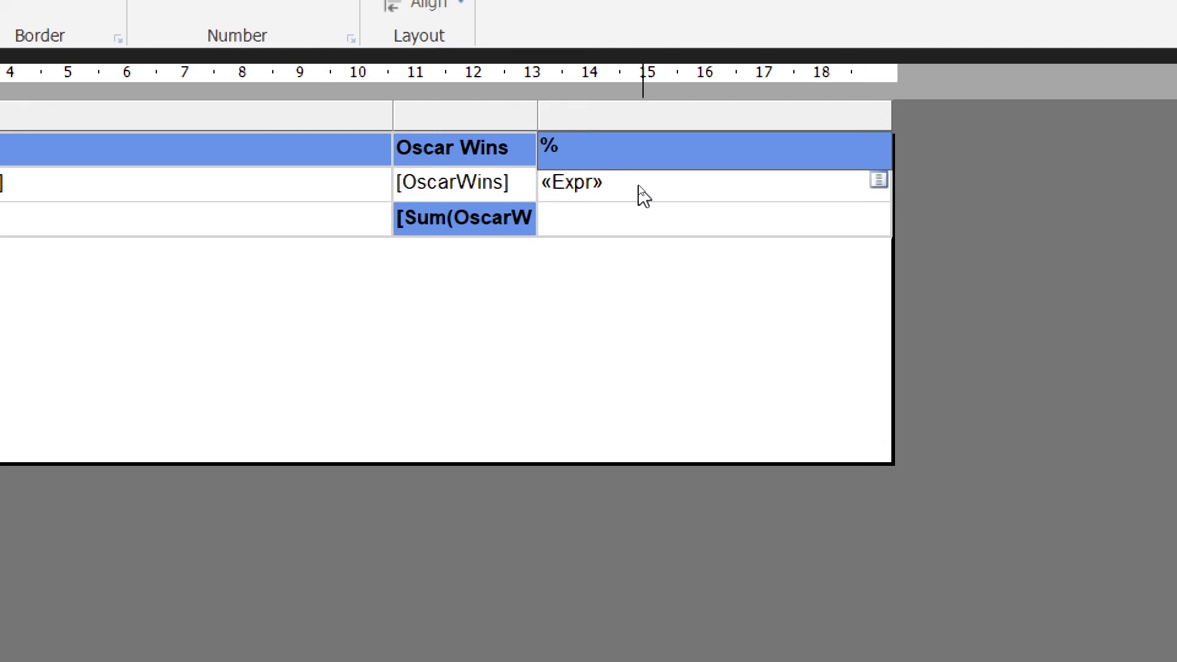
pyautogui.write('of')
pyautogui.write('[Genre')
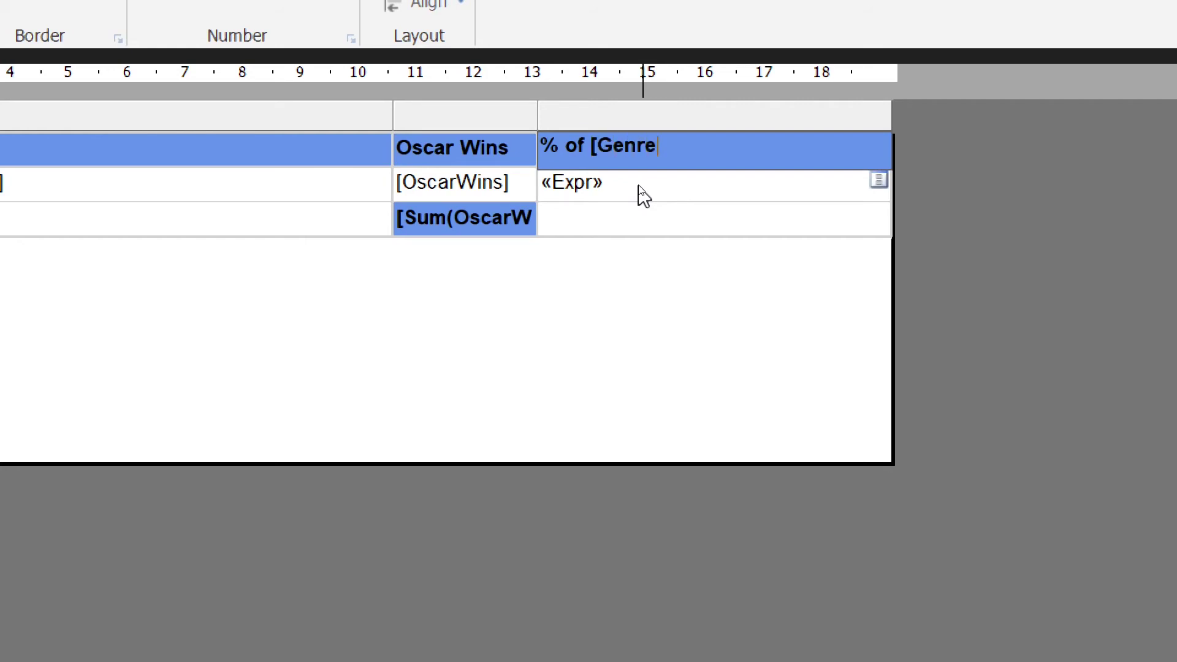
pyautogui.write(']')
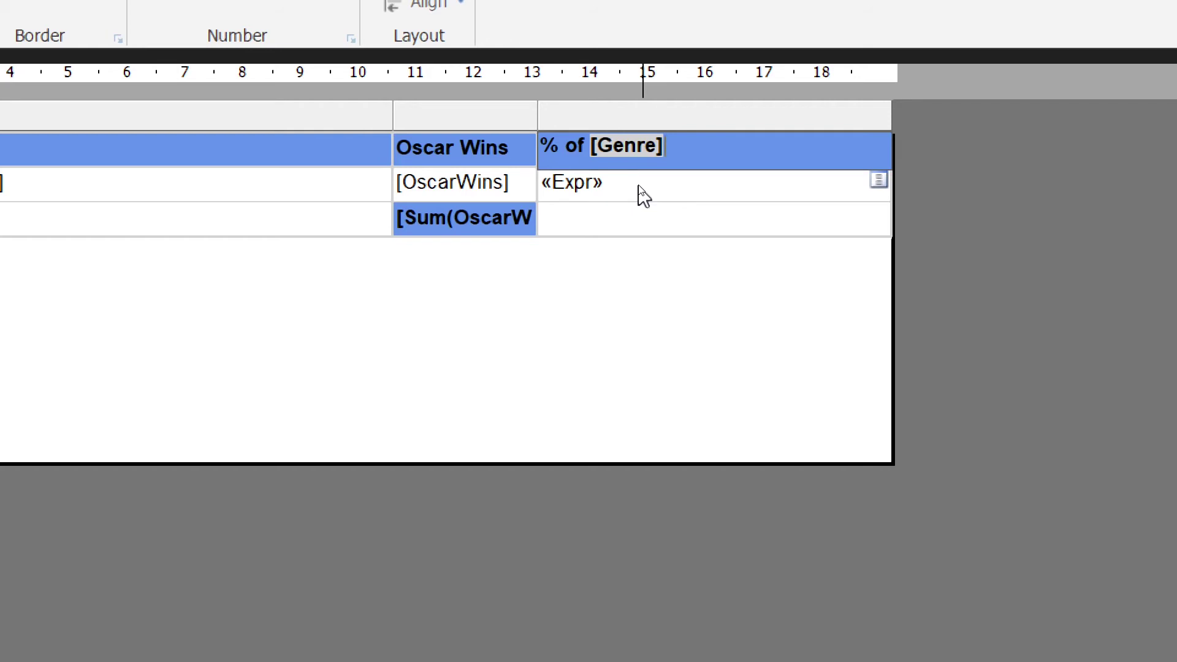
pyautogui.write('Total')
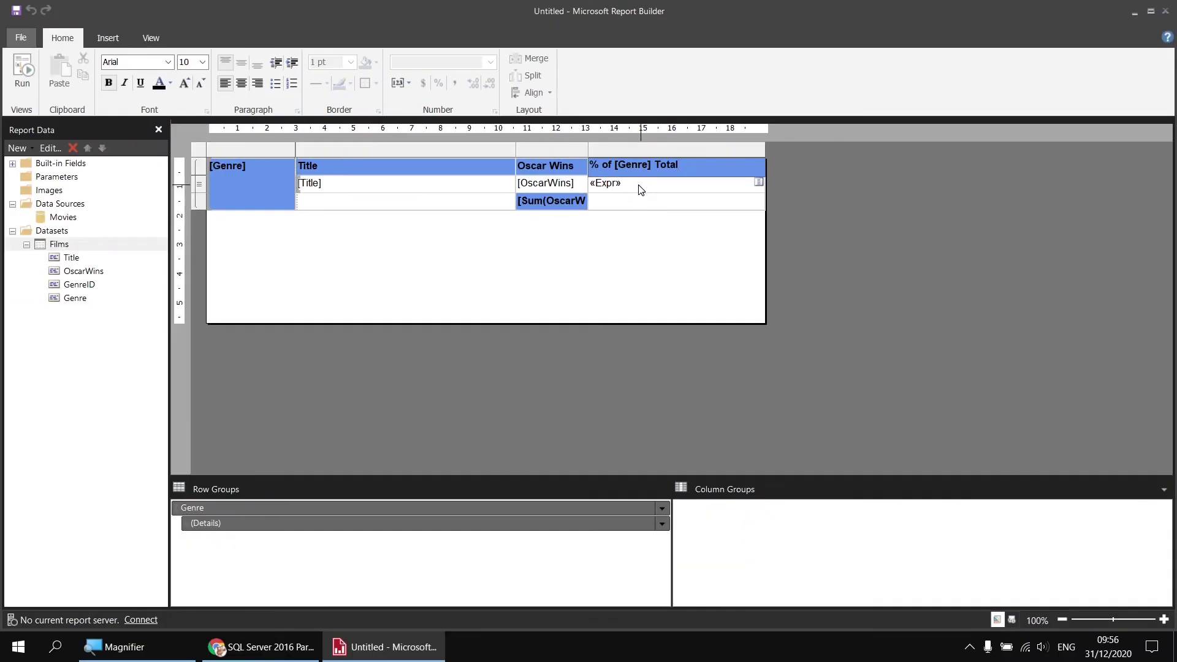
pyautogui.click(642, 191)
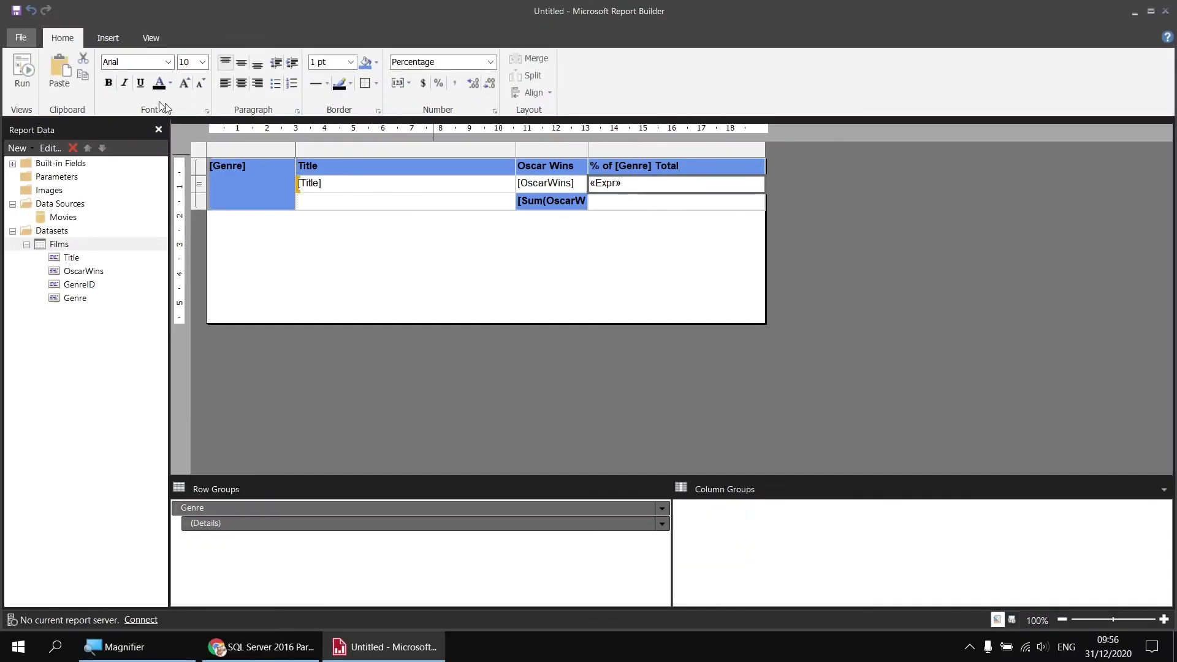
# Adjust the genre percentage column to about 4.6 cm wide so its heading fits on one line, and preview the report
pyautogui.moveTo(763, 149); pyautogui.dragTo(678, 150)
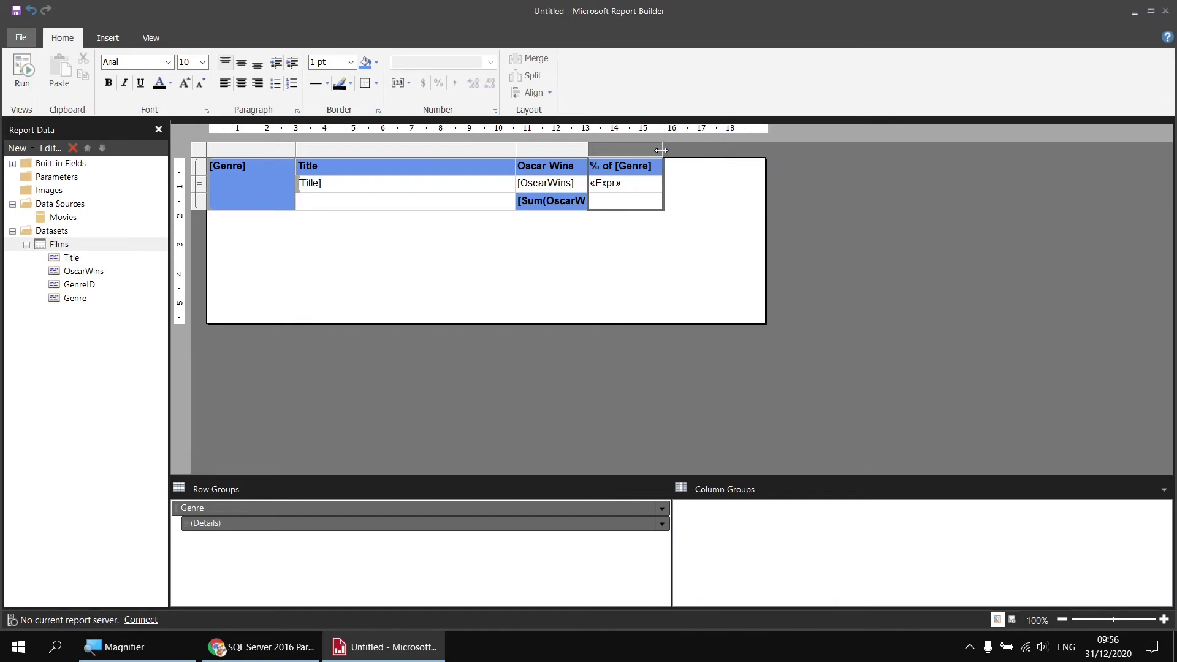
pyautogui.click(22, 70)
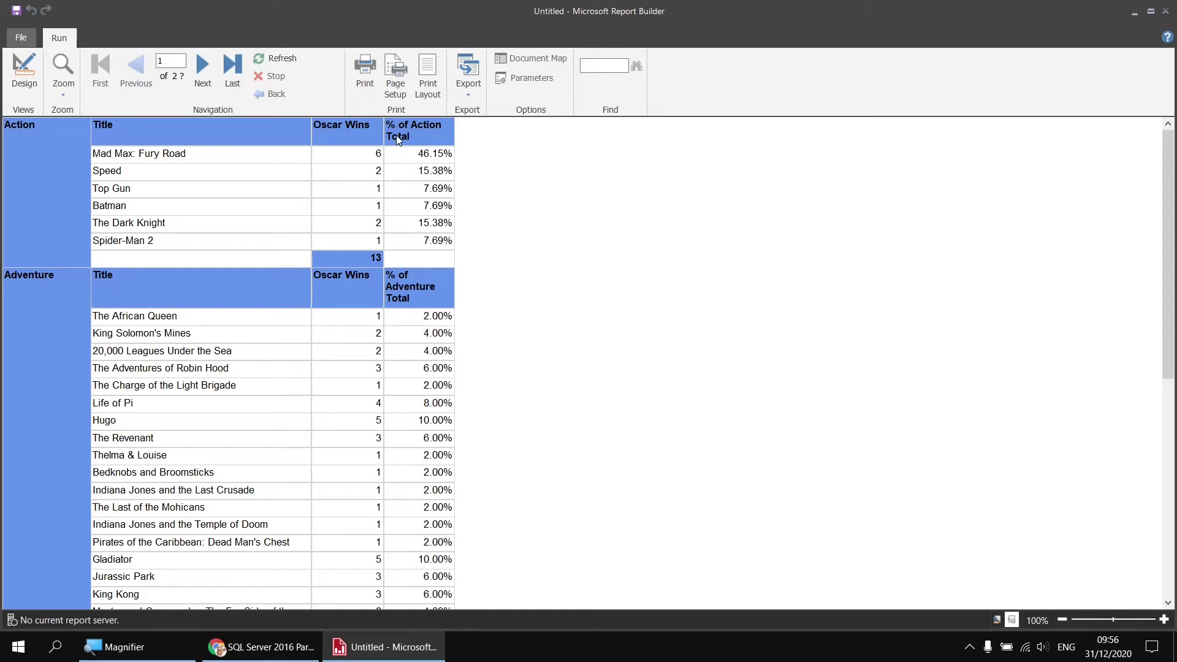
pyautogui.click(24, 71)
pyautogui.click(644, 186)
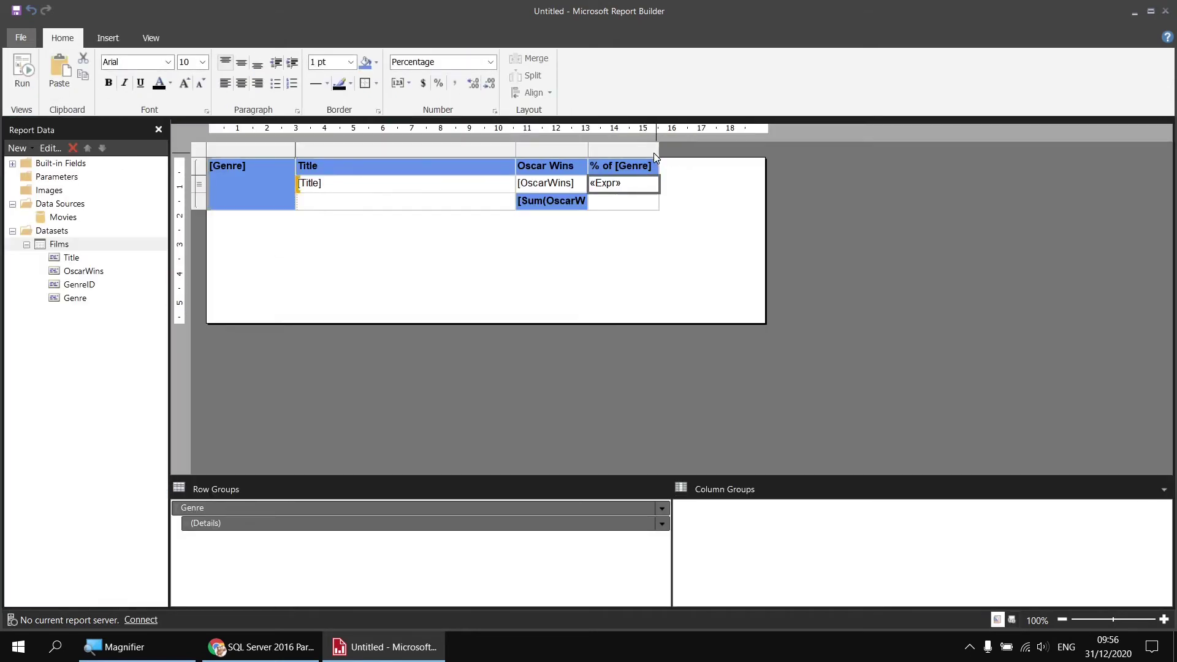
pyautogui.moveTo(659, 149); pyautogui.dragTo(699, 149)
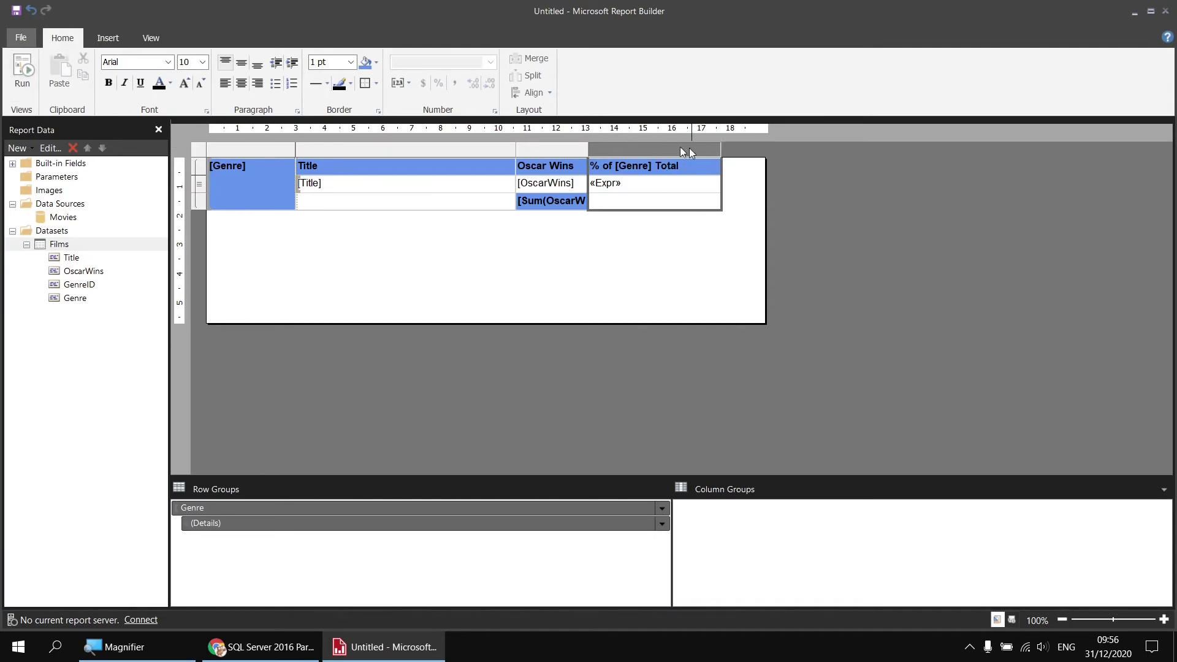
pyautogui.click(22, 68)
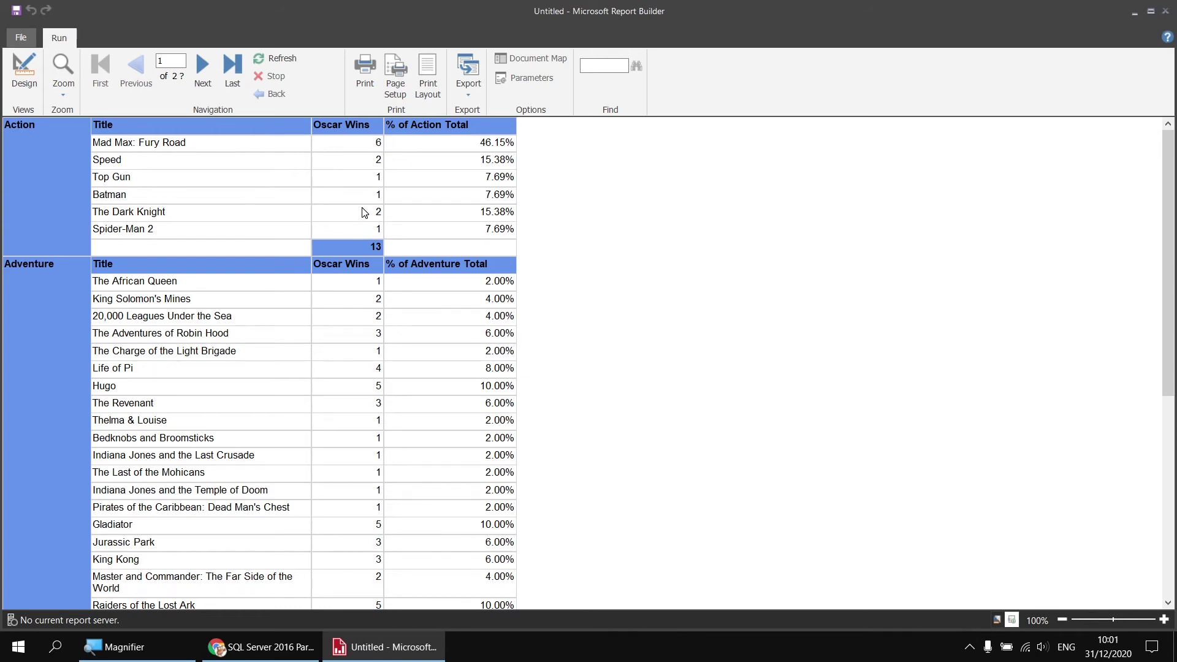
# Check the table's name in its Tablix Properties and close them without changes
pyautogui.click(24, 70)
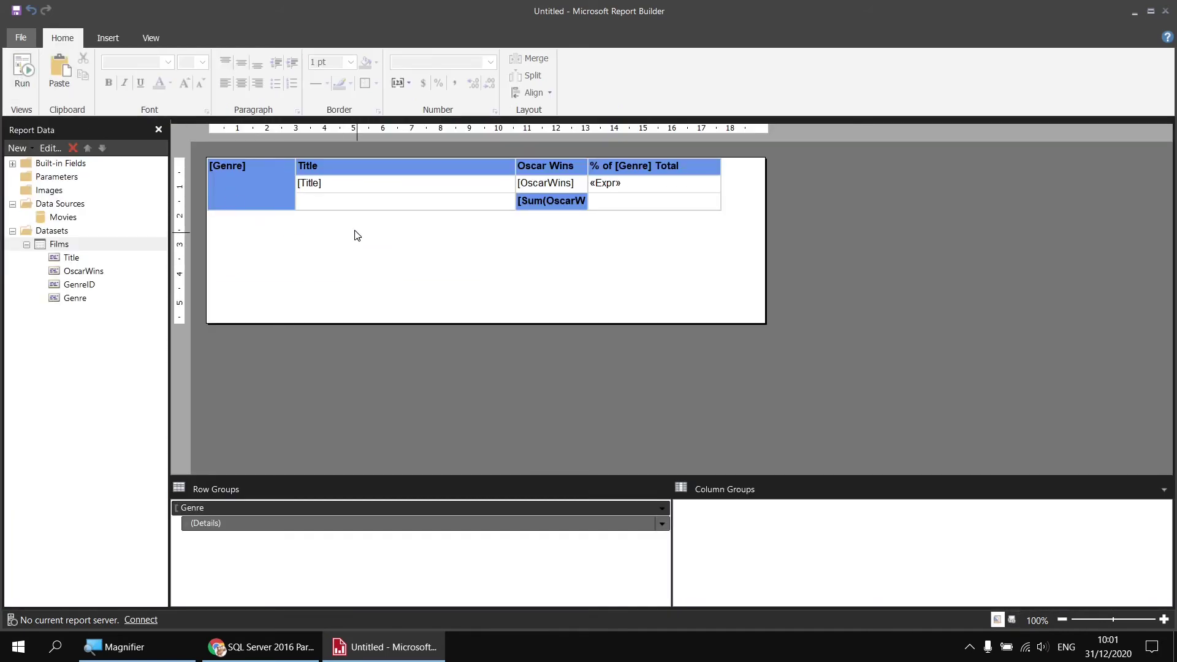
pyautogui.click(347, 207)
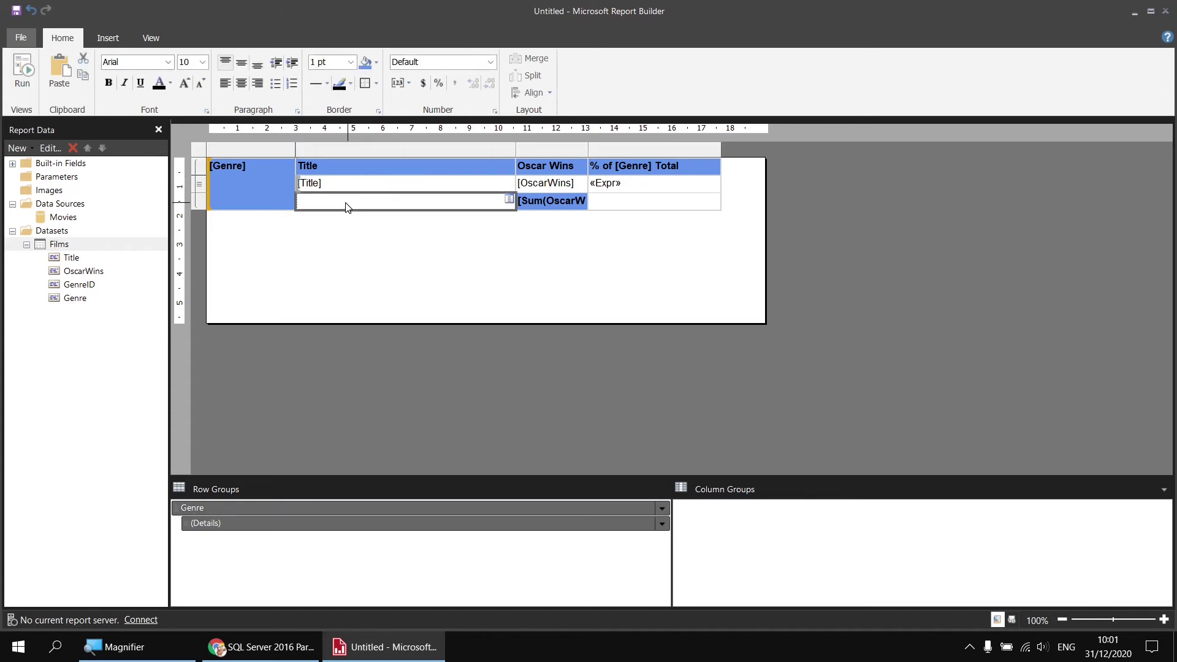
pyautogui.rightClick(200, 152)
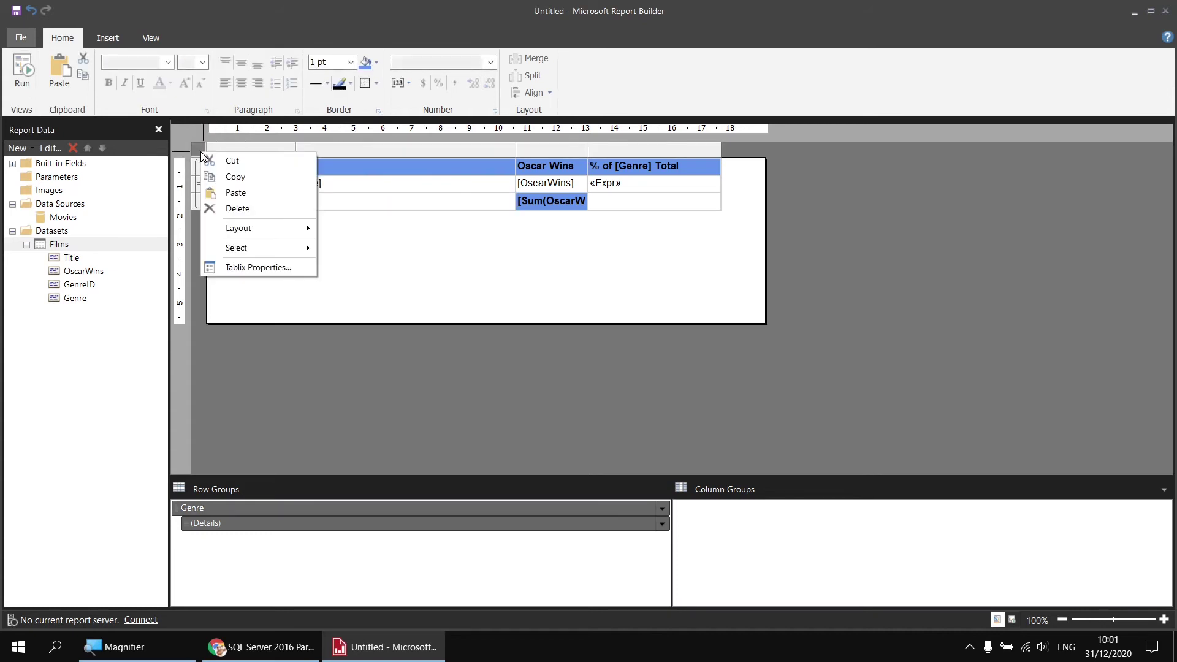
pyautogui.click(270, 271)
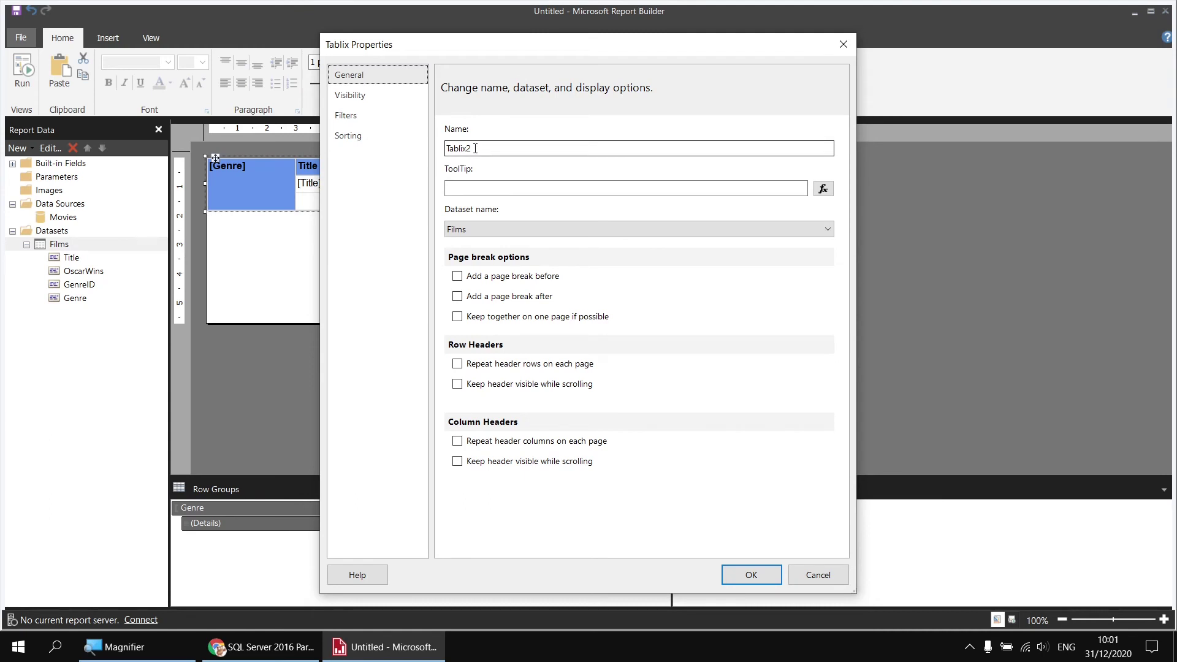
pyautogui.click(823, 576)
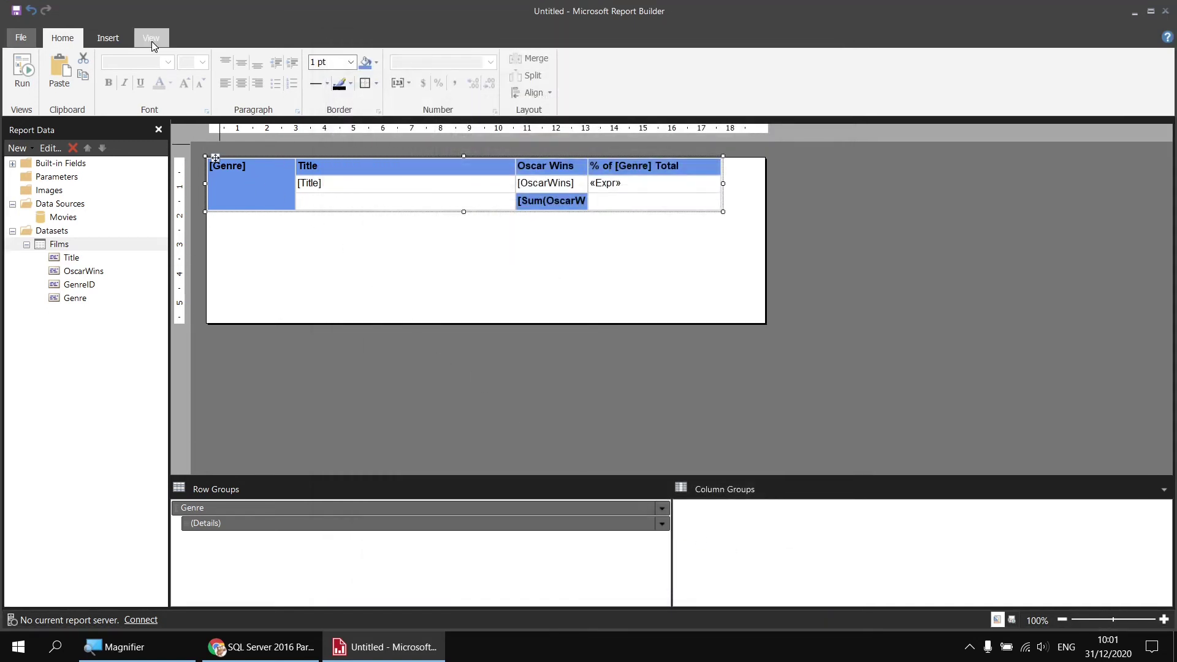
# Show the Properties pane and locate the table's Name property in it
pyautogui.click(152, 38)
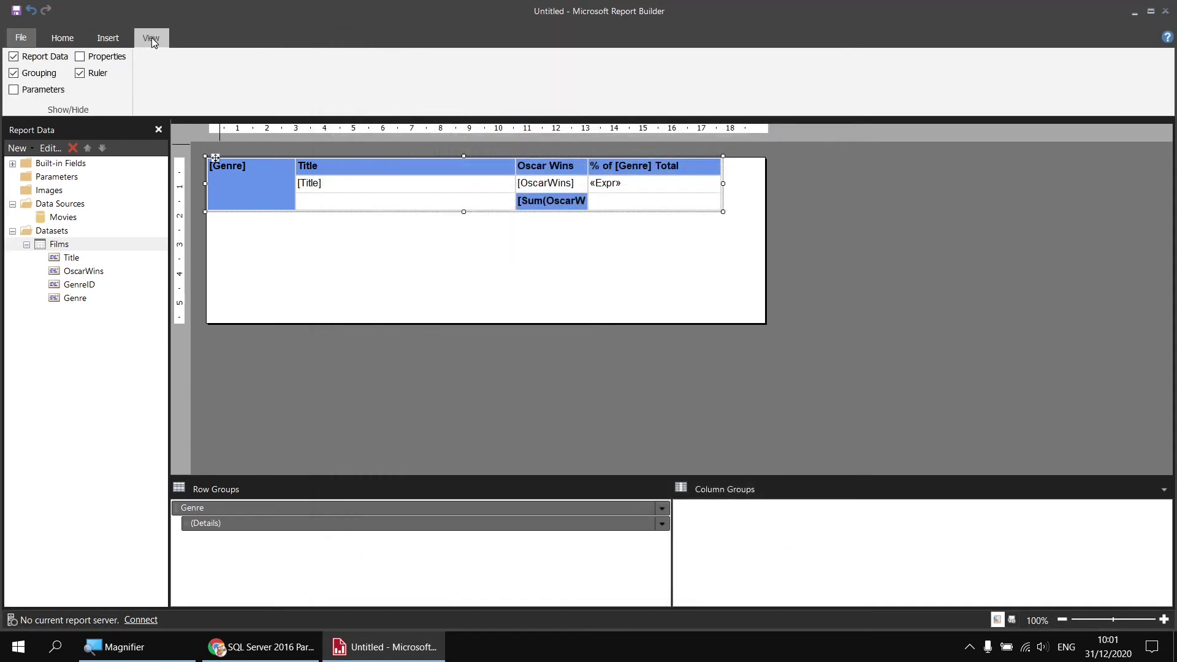
pyautogui.click(80, 58)
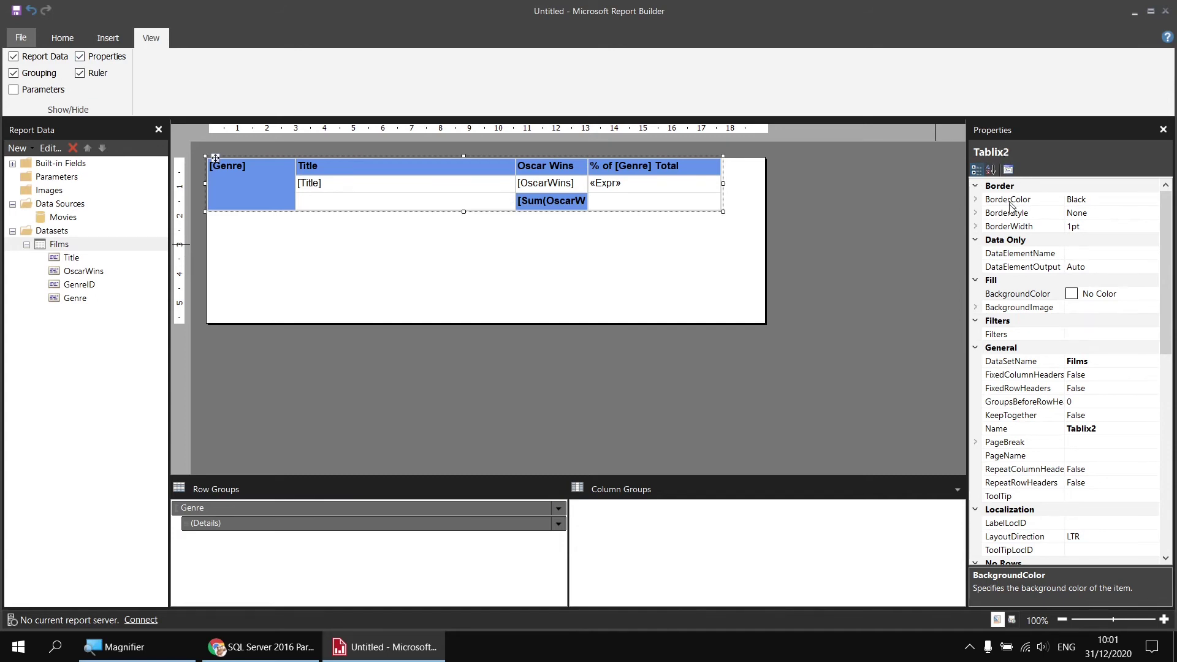
pyautogui.click(1034, 434)
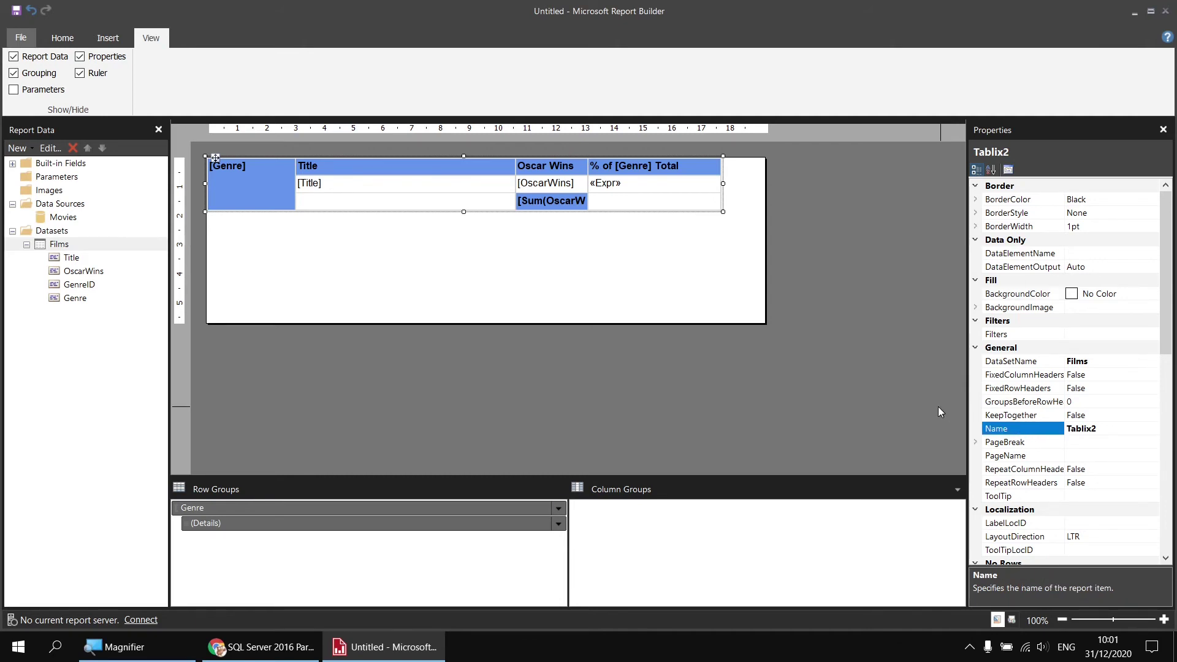
# Insert a blank column to the right of the "% of [Genre] Total" column
pyautogui.click(670, 186)
pyautogui.rightClick(669, 150)
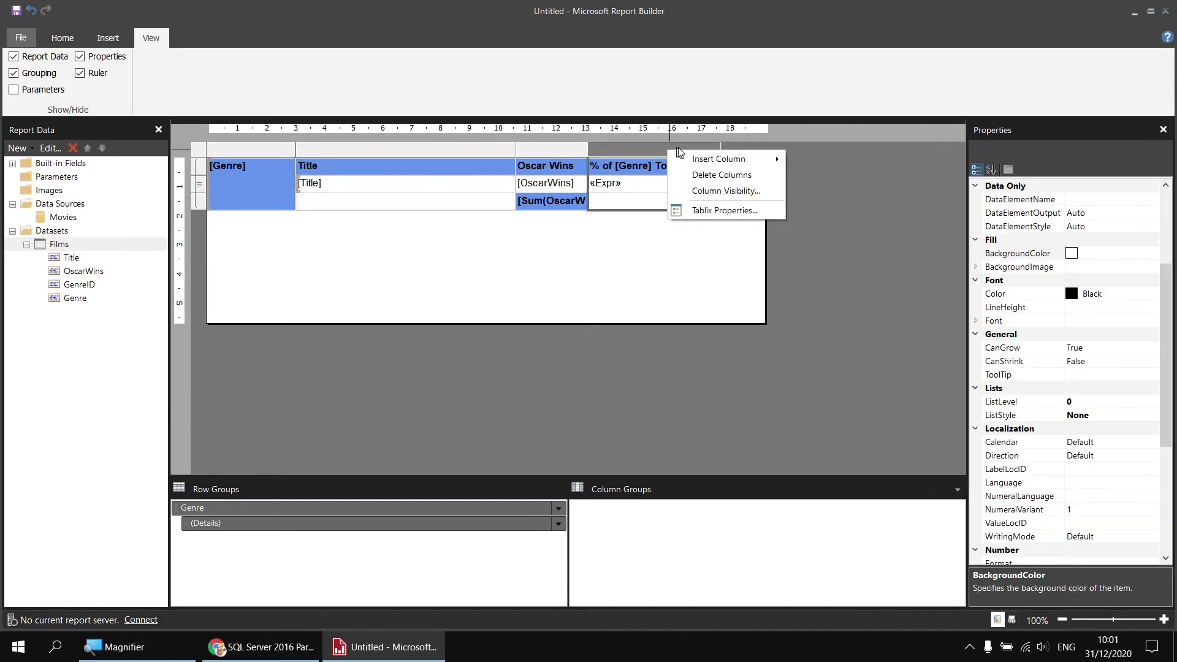
pyautogui.moveTo(740, 164)
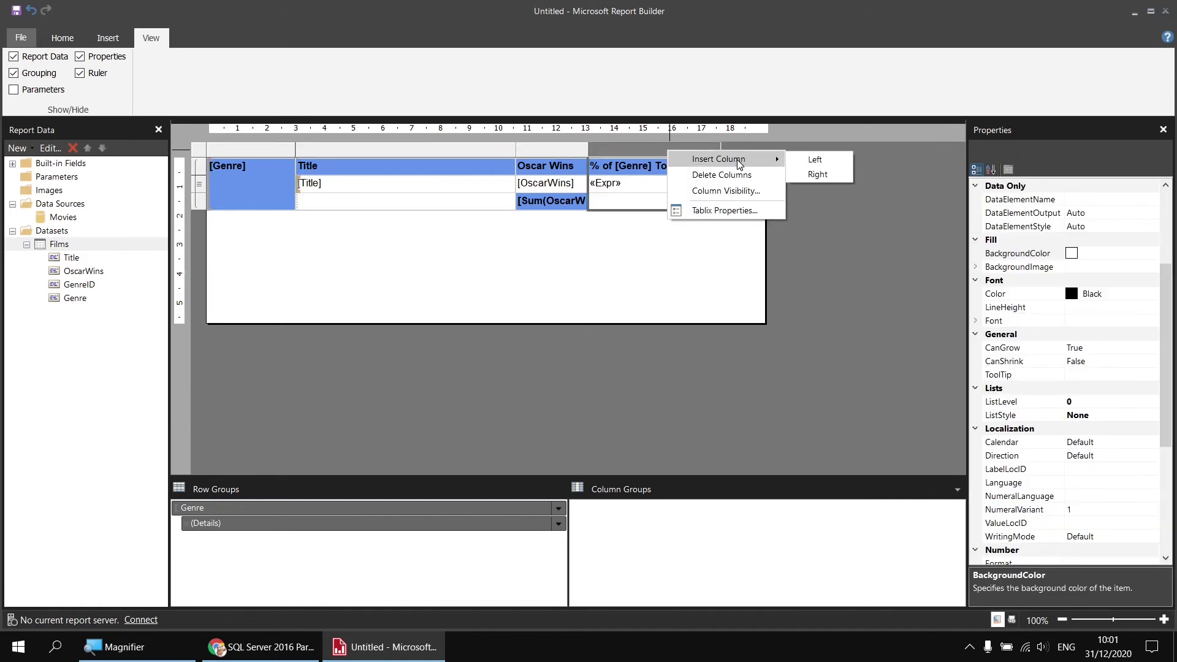
pyautogui.click(817, 176)
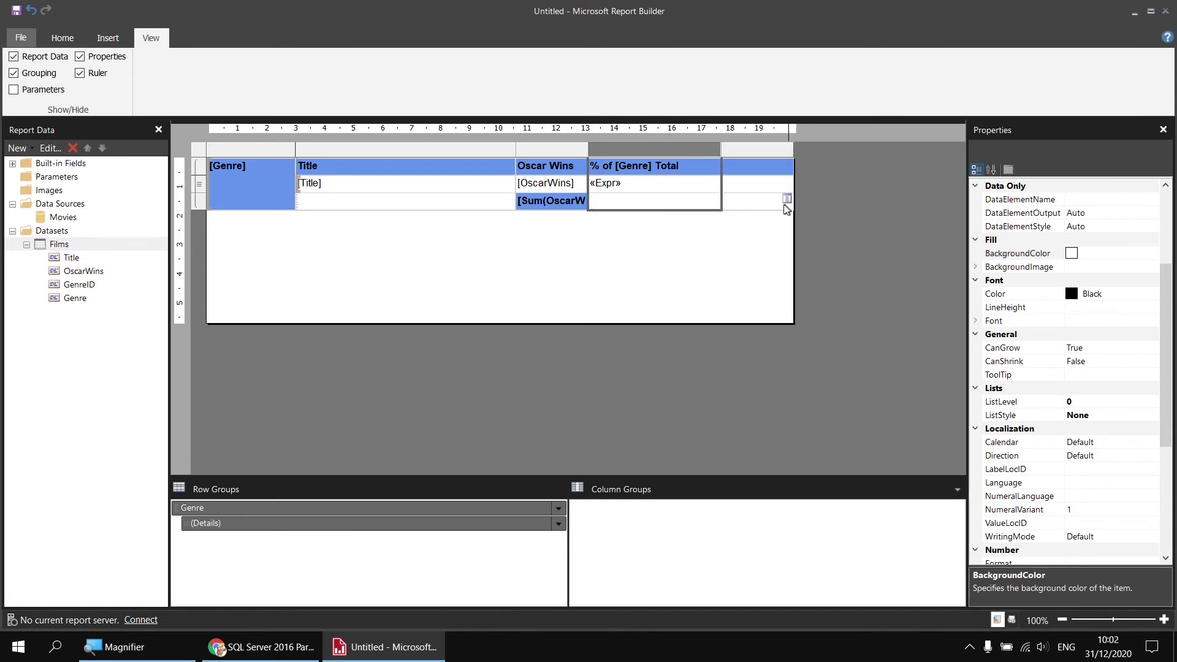
# Set the detail cell of the new blank column to the expression =Sum(Fields!OscarWins.Value, "Tablix2")
pyautogui.click(748, 190)
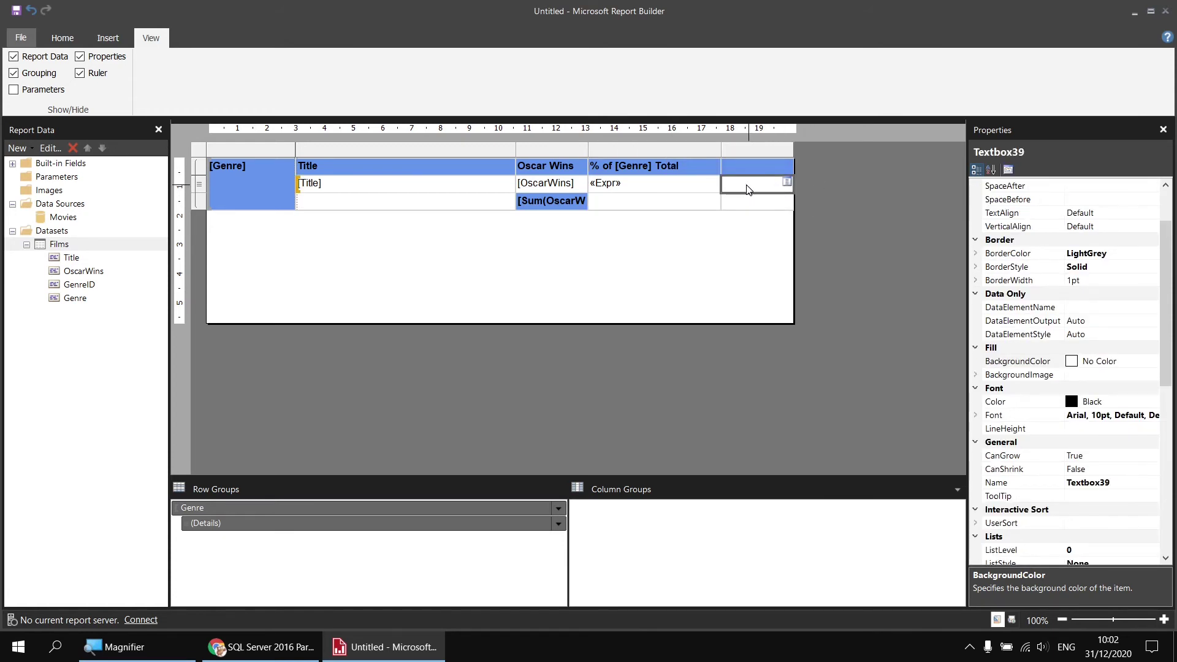
pyautogui.rightClick(747, 189)
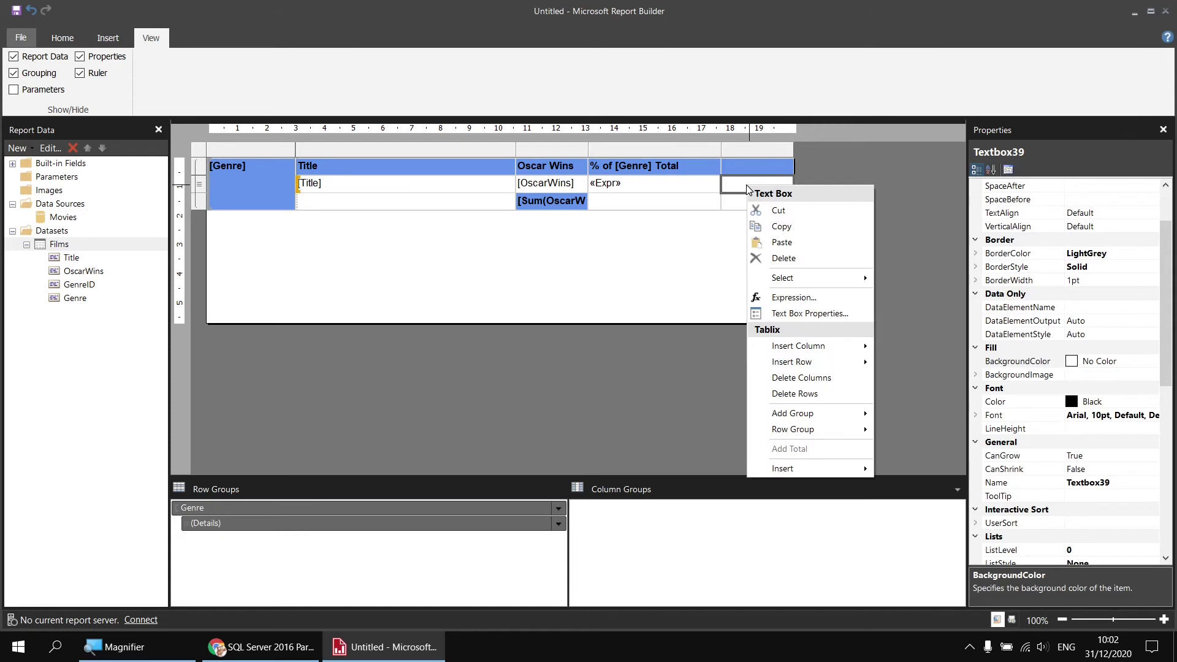
pyautogui.click(797, 298)
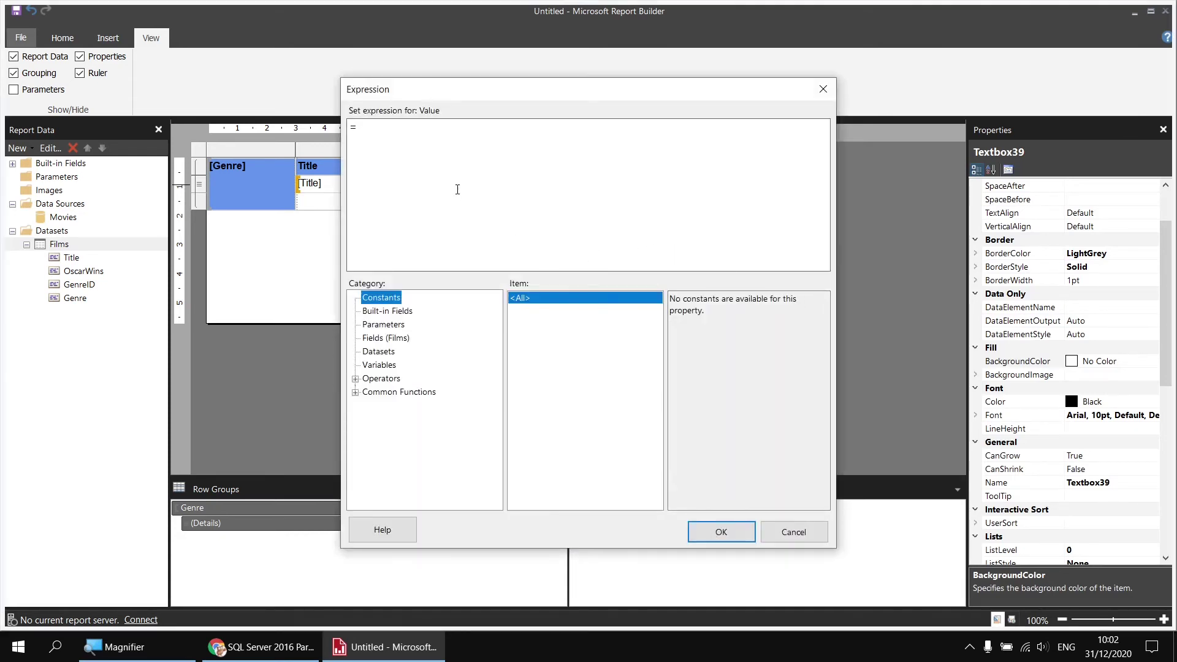
pyautogui.click(401, 130)
pyautogui.write('Sum(')
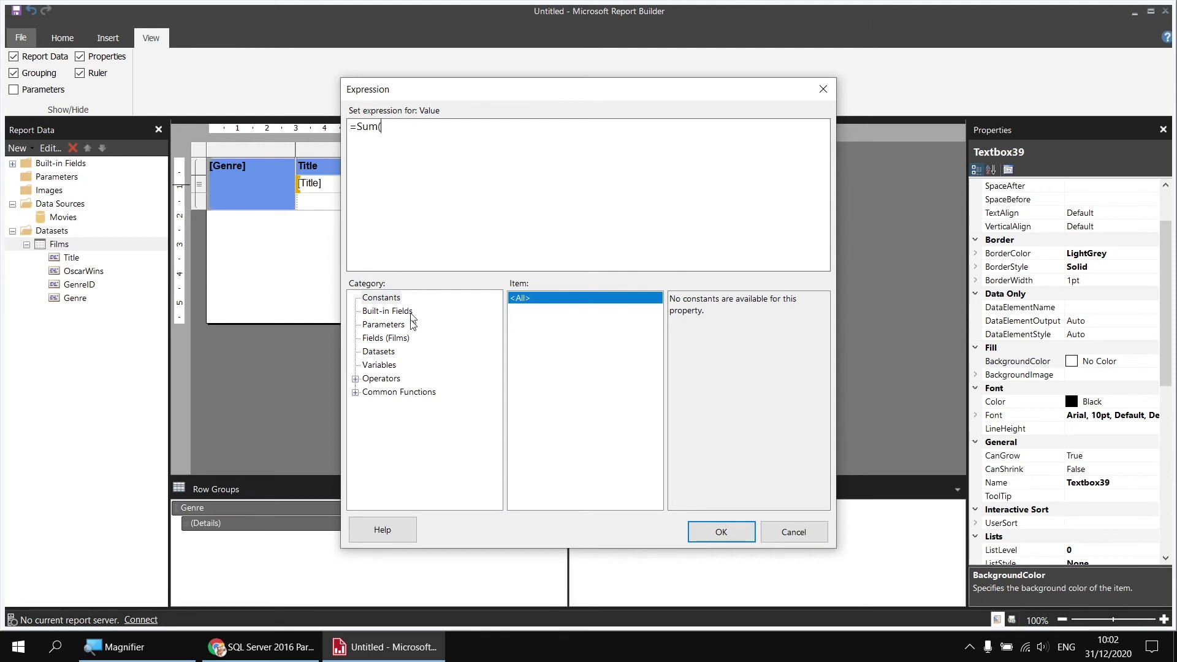
pyautogui.click(398, 339)
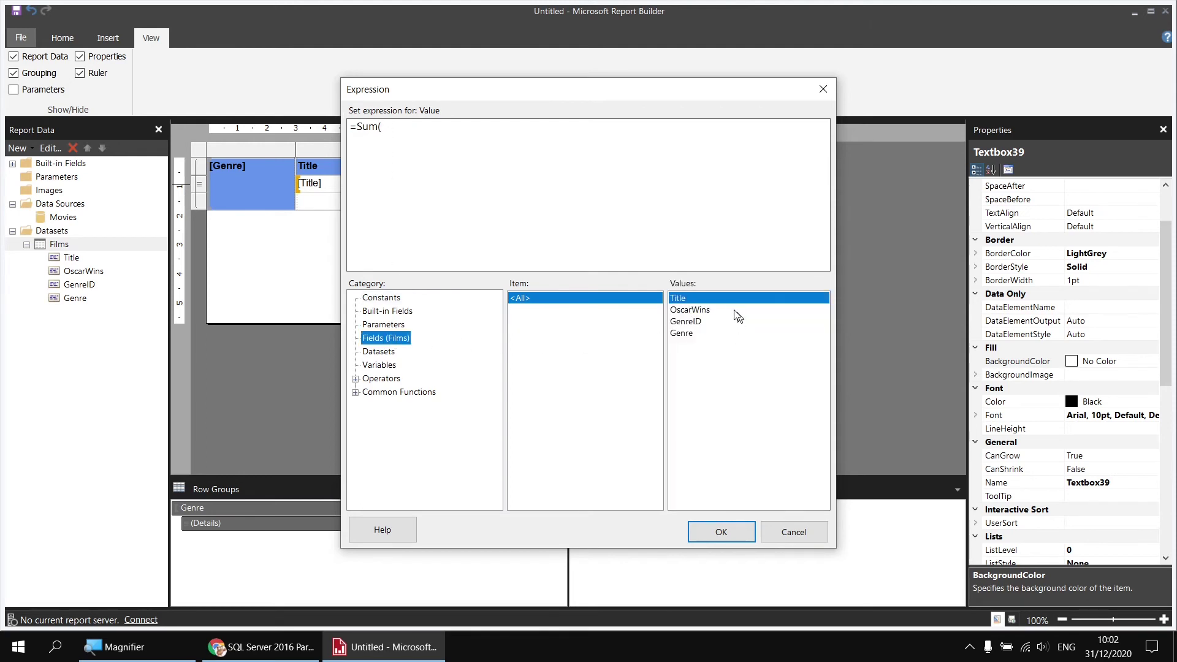
pyautogui.click(709, 311)
pyautogui.doubleClick(709, 312)
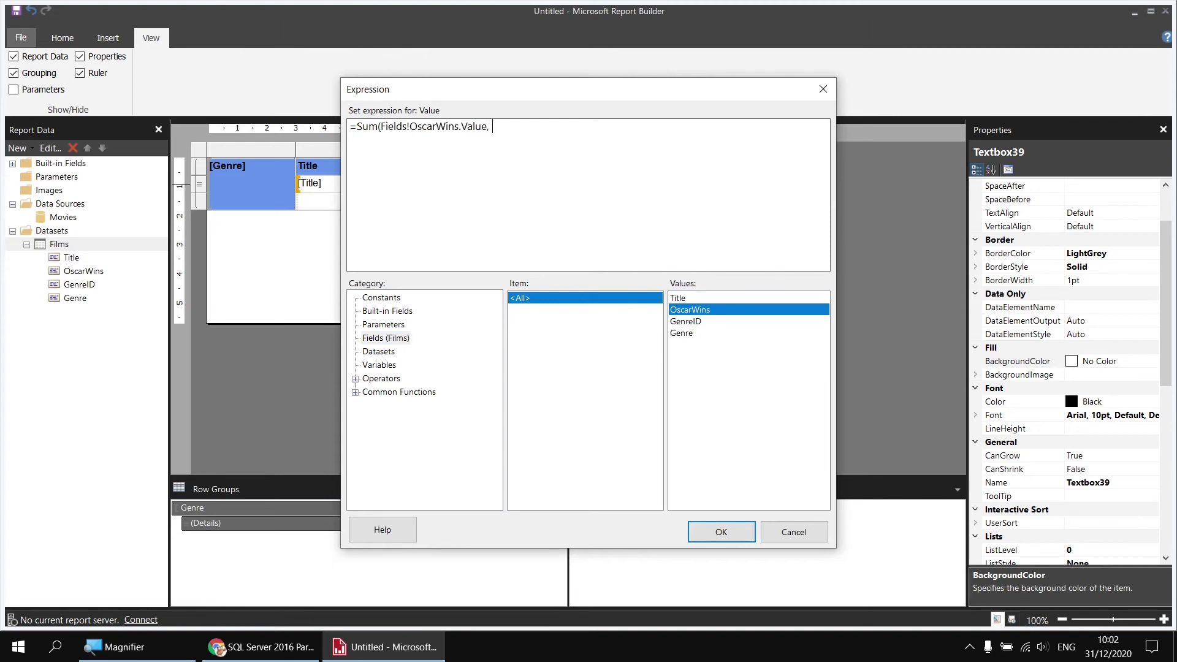
pyautogui.write(', "Tablix2')
pyautogui.click(720, 531)
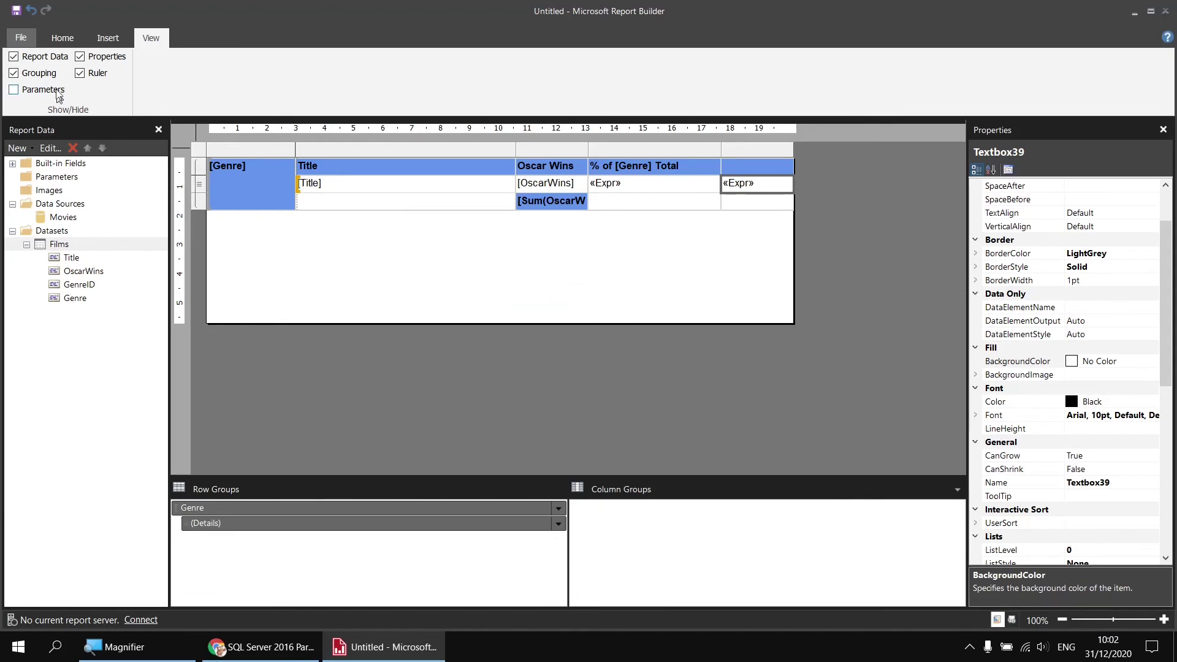
# Preview the report to check the new column's values, and return to the design
pyautogui.click(61, 39)
pyautogui.click(22, 73)
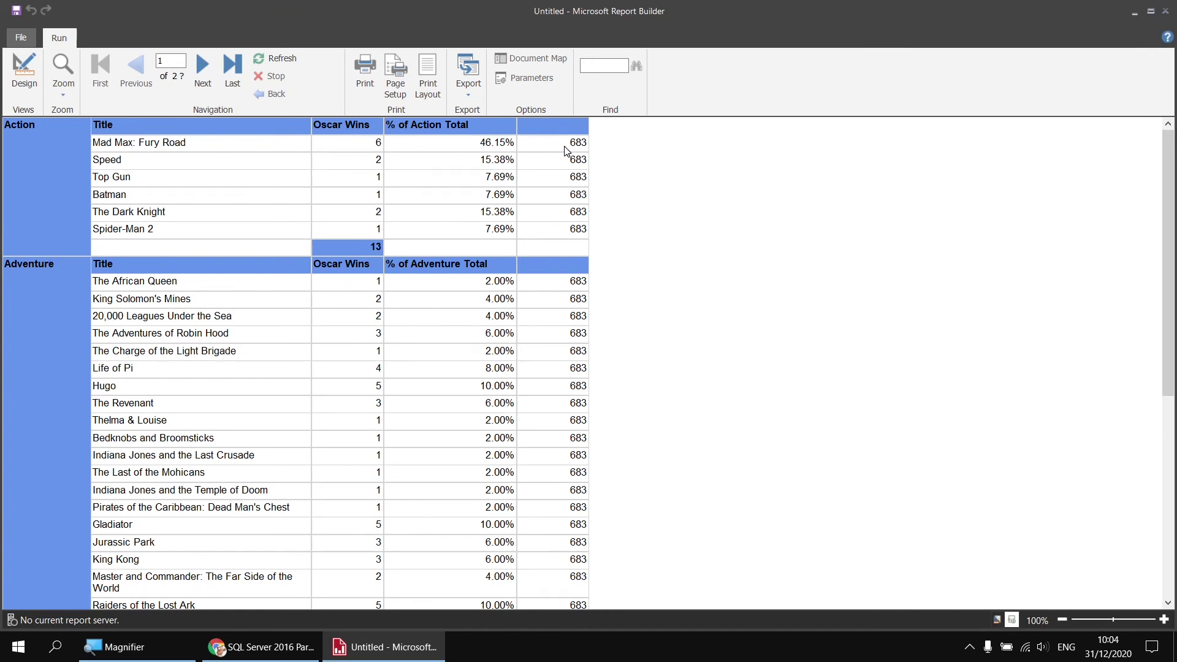
pyautogui.click(25, 71)
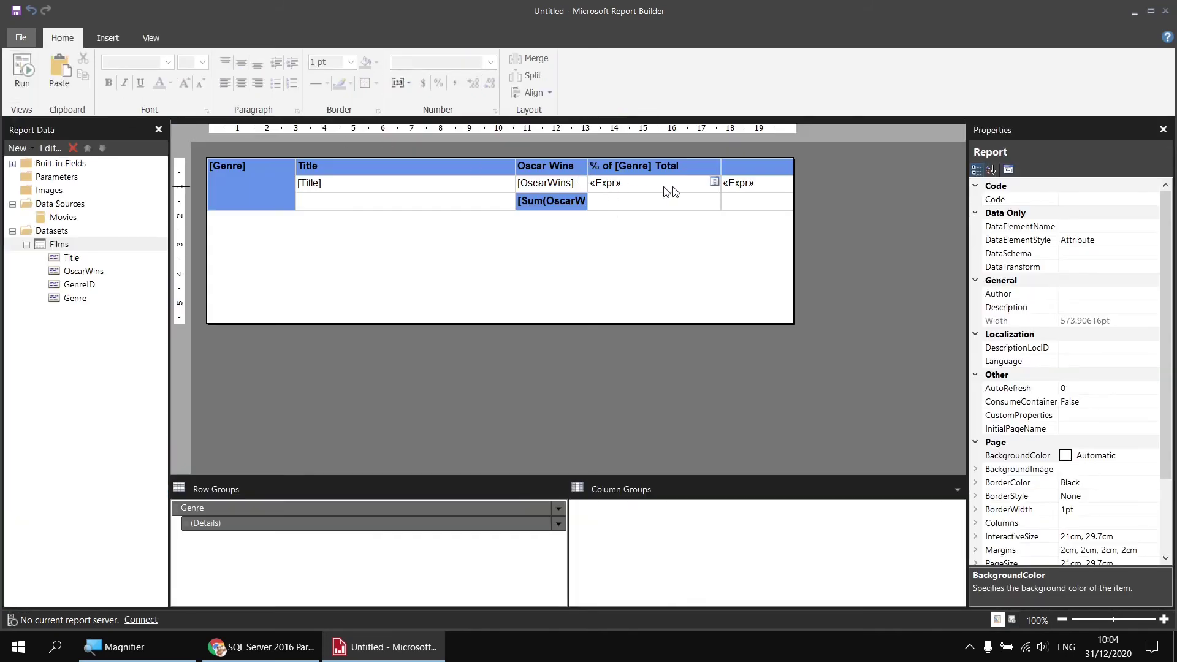
# Change the new column's detail expression to =Fields!OscarWins.Value / Sum(Fields!OscarWins.Value, "Tablix2")
pyautogui.rightClick(768, 188)
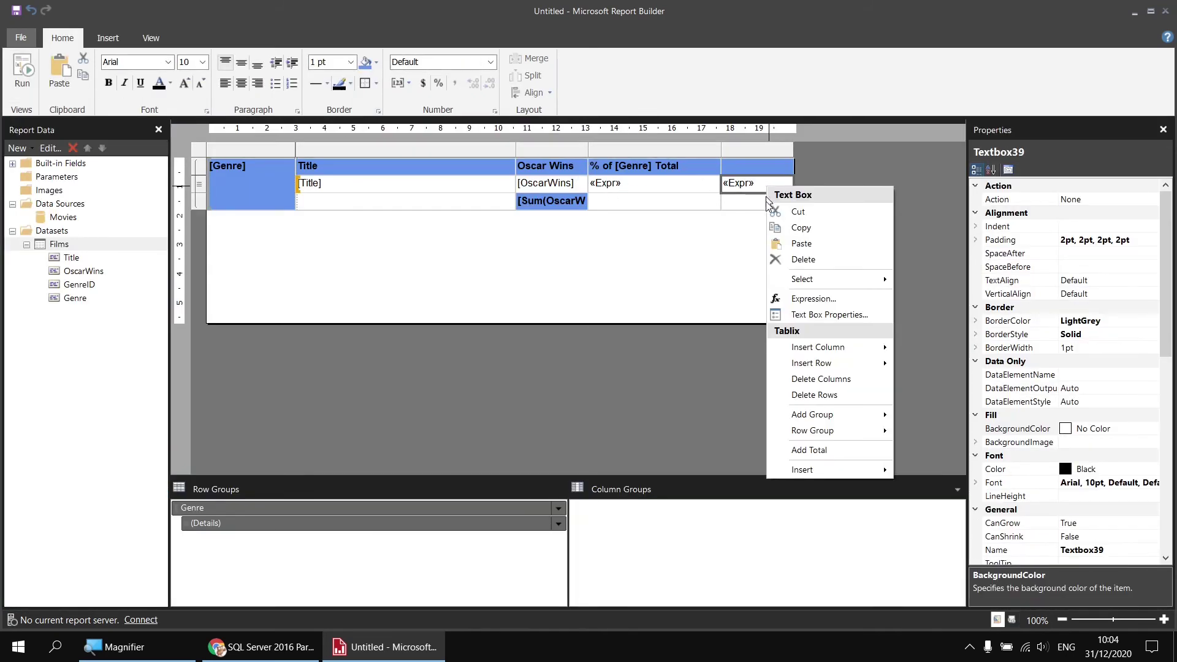
pyautogui.click(807, 301)
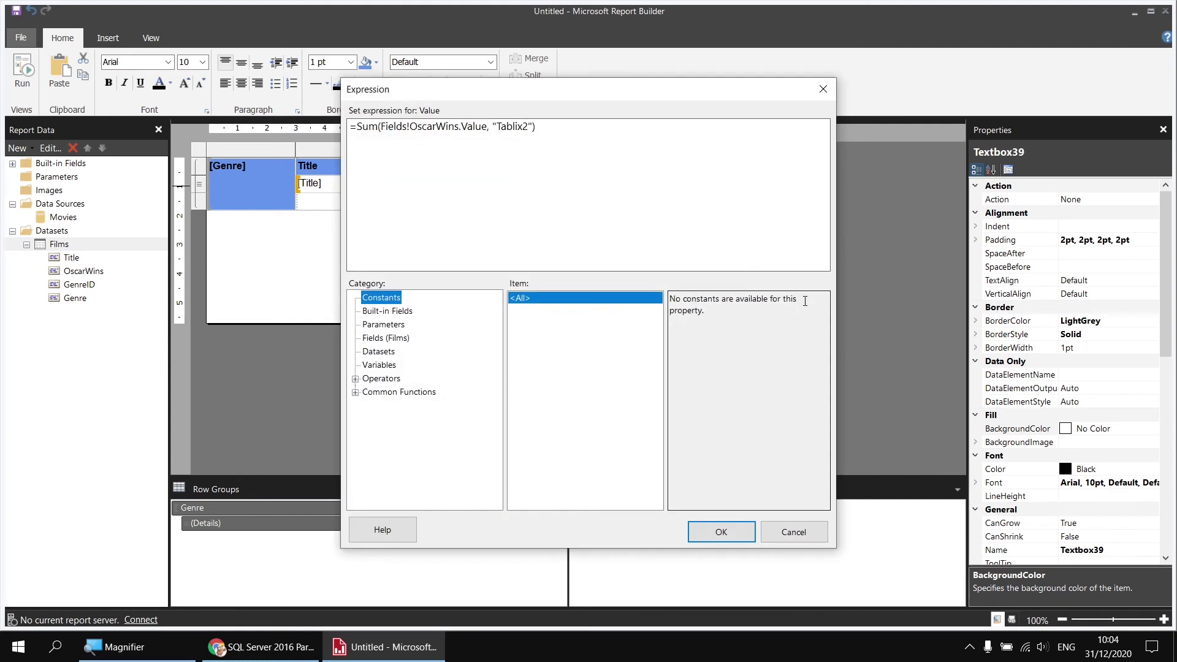
pyautogui.click(358, 127)
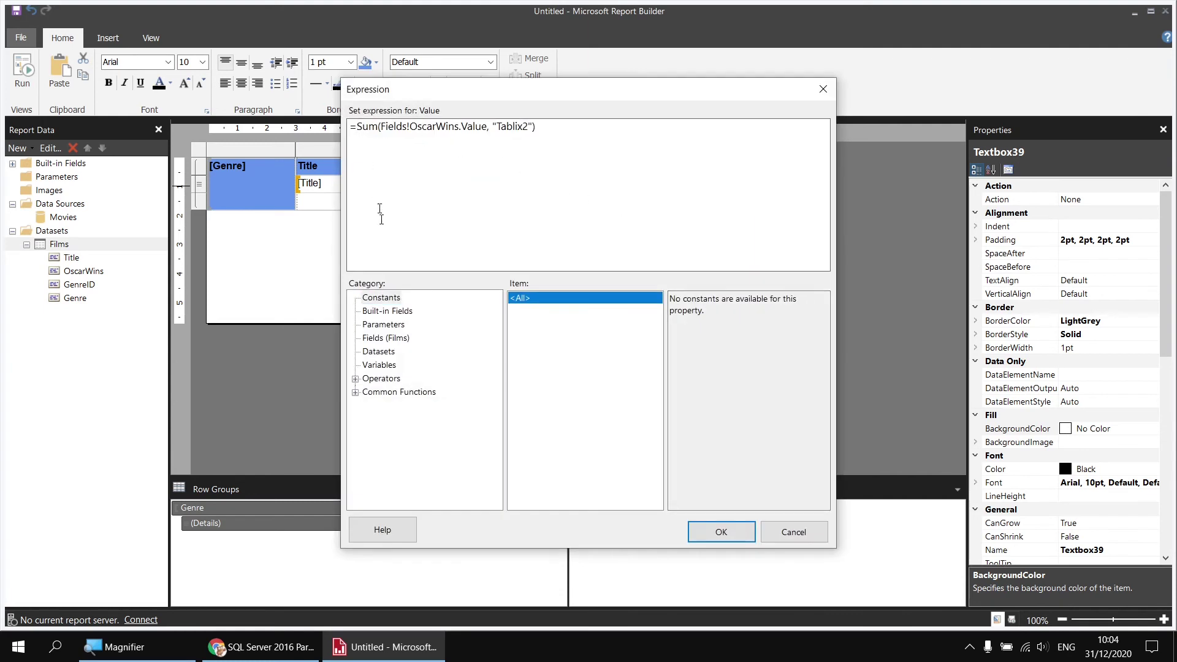
pyautogui.click(392, 339)
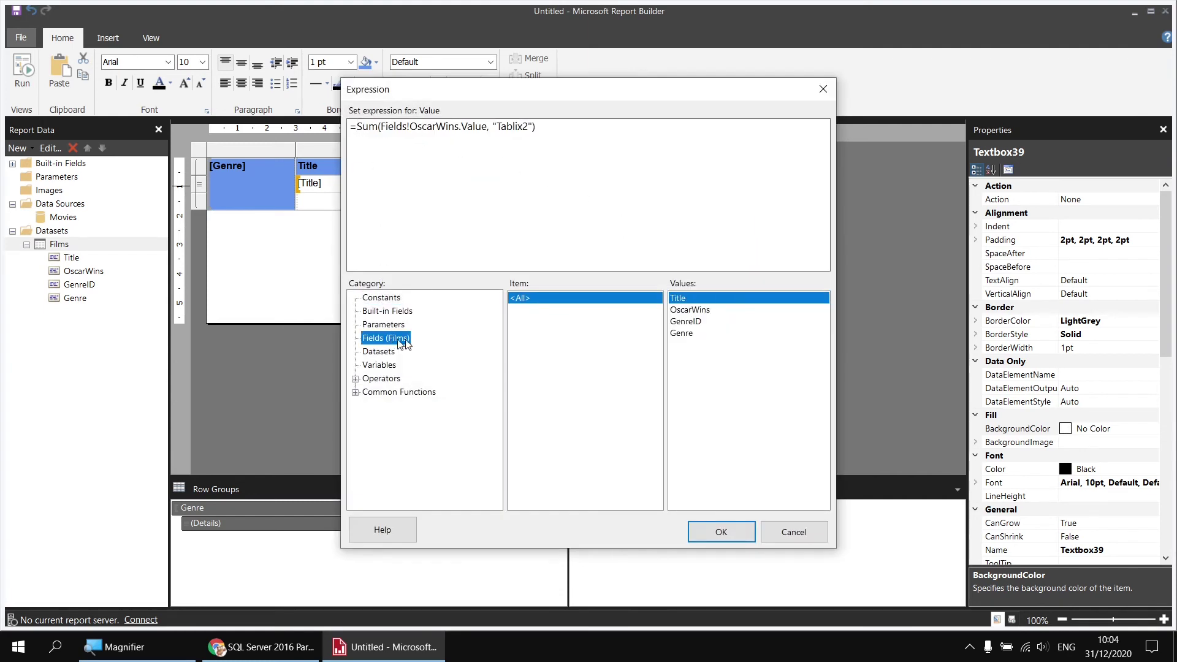
pyautogui.doubleClick(691, 312)
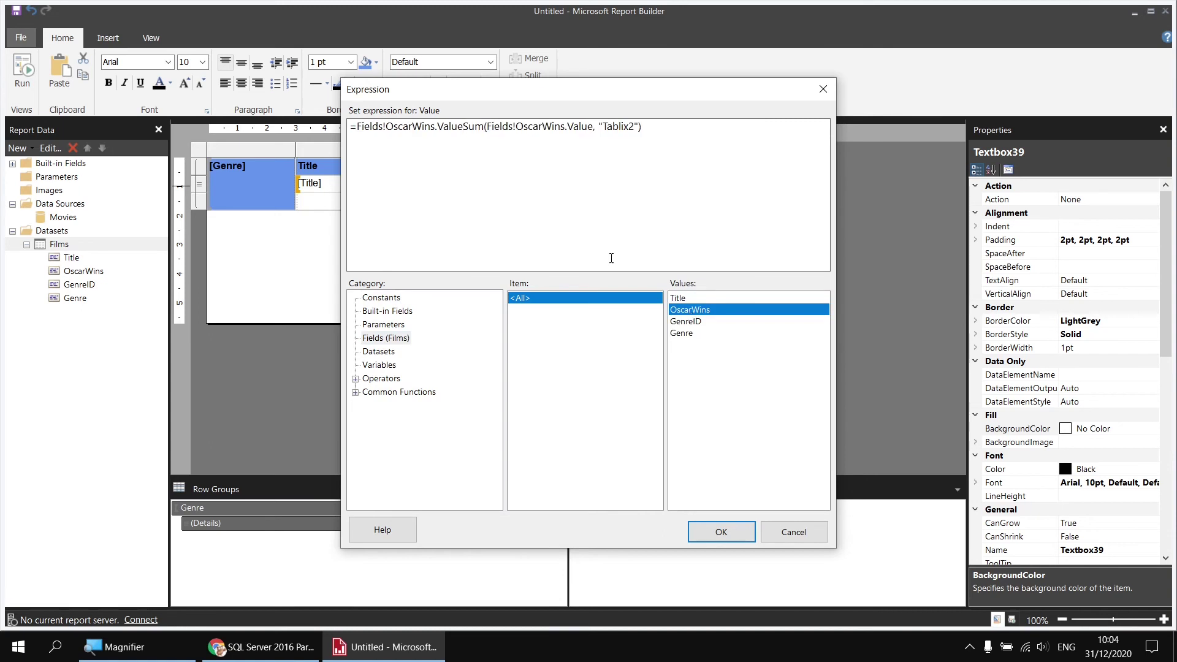
pyautogui.write('/')
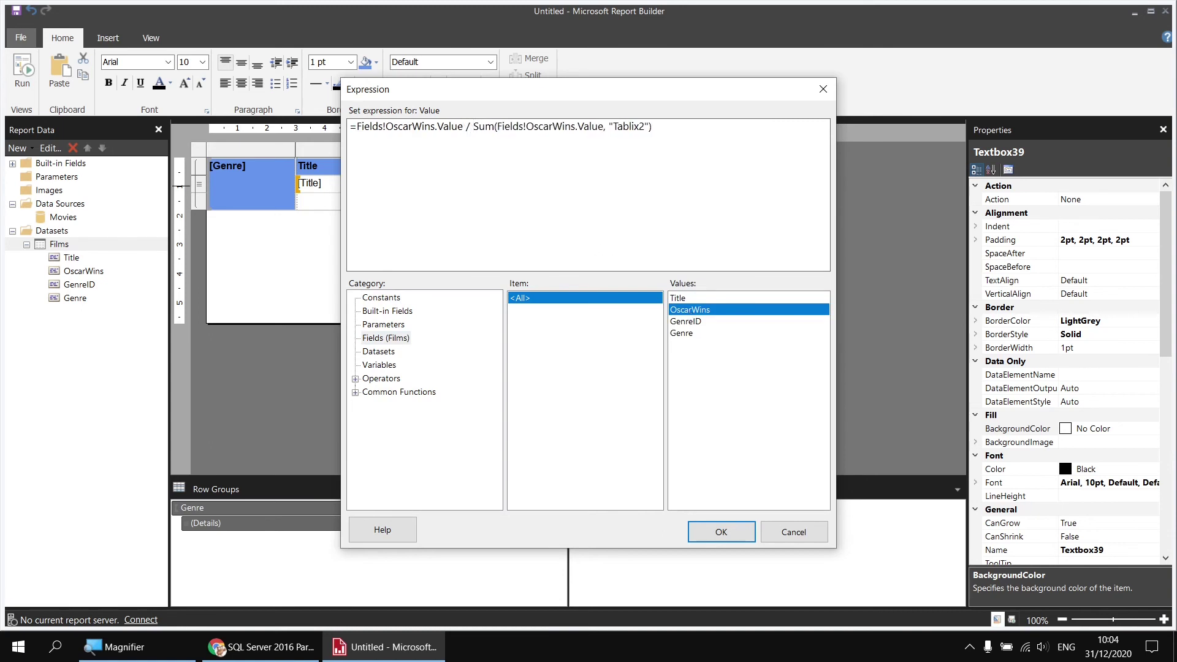
pyautogui.click(720, 533)
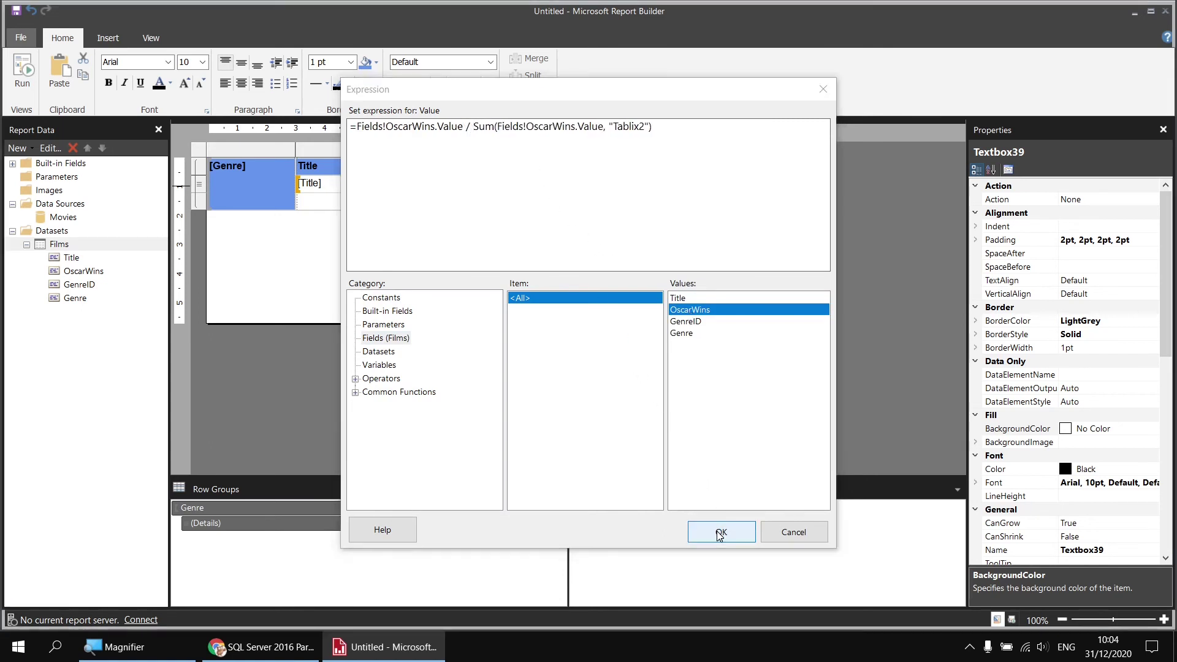
# Head the new column "% of Grand Total" and widen it to about 3.5 cm so the heading fits on one line
pyautogui.click(751, 171)
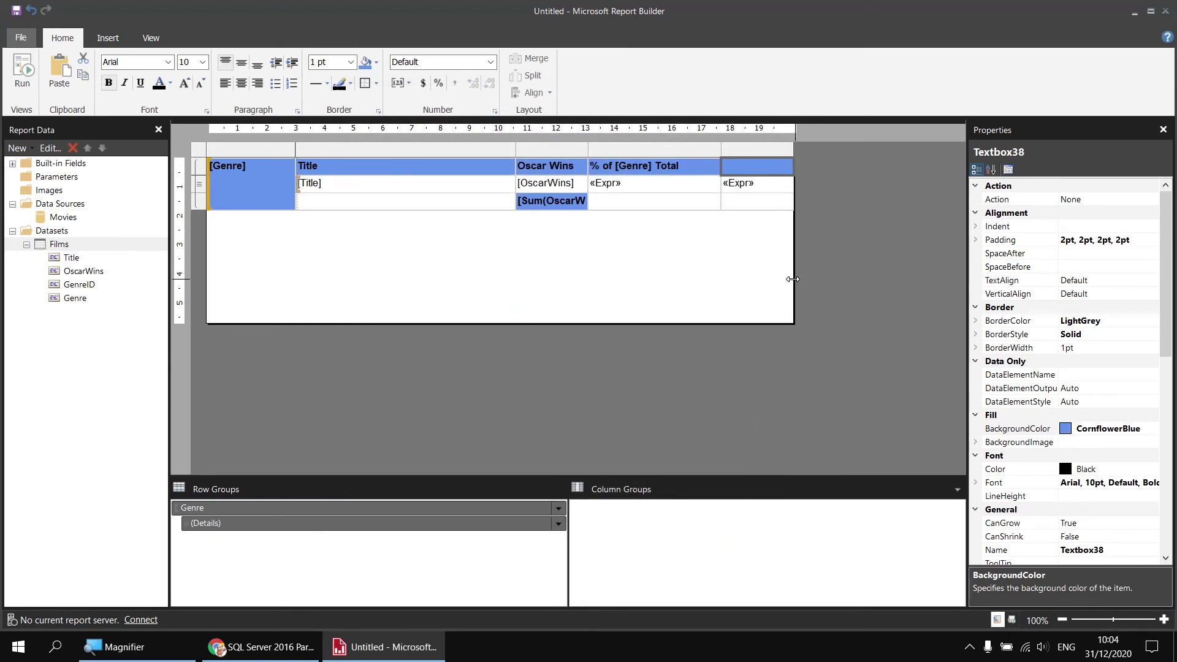
pyautogui.write('% of ')
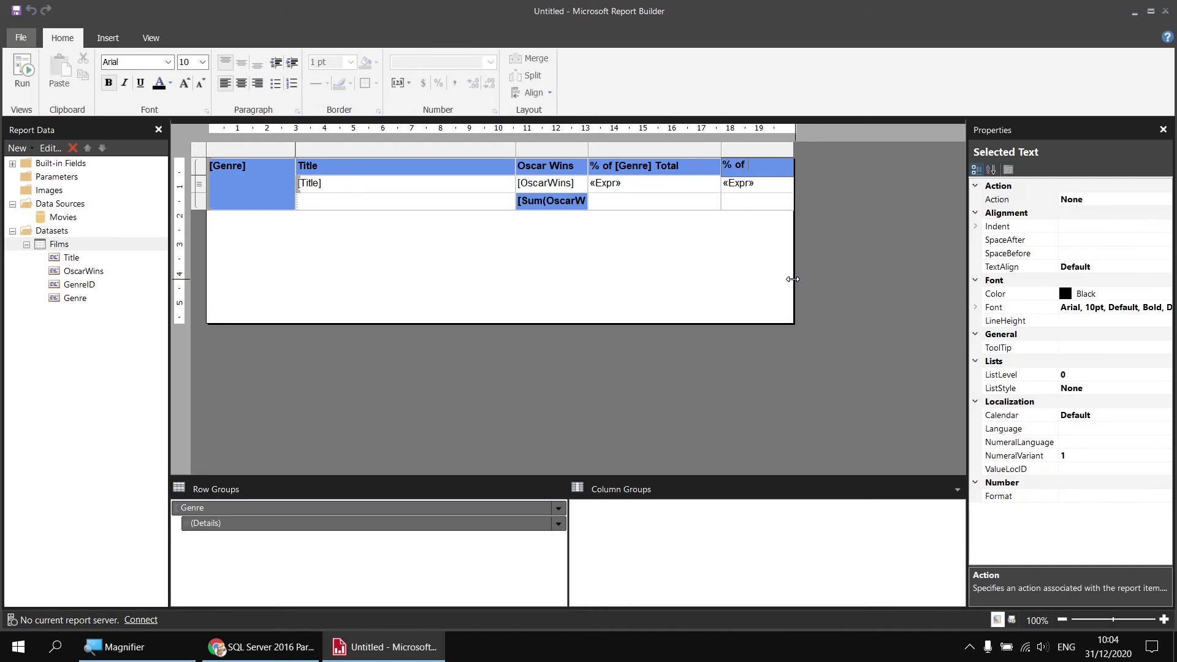
pyautogui.write('Grand Total')
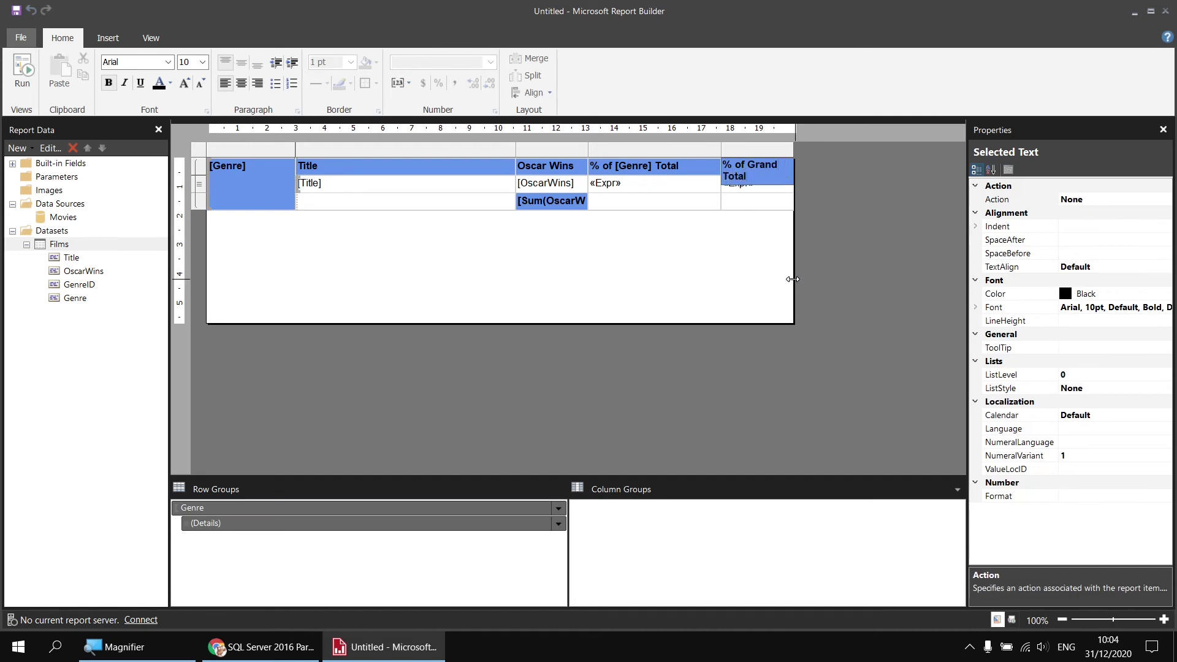
pyautogui.click(759, 203)
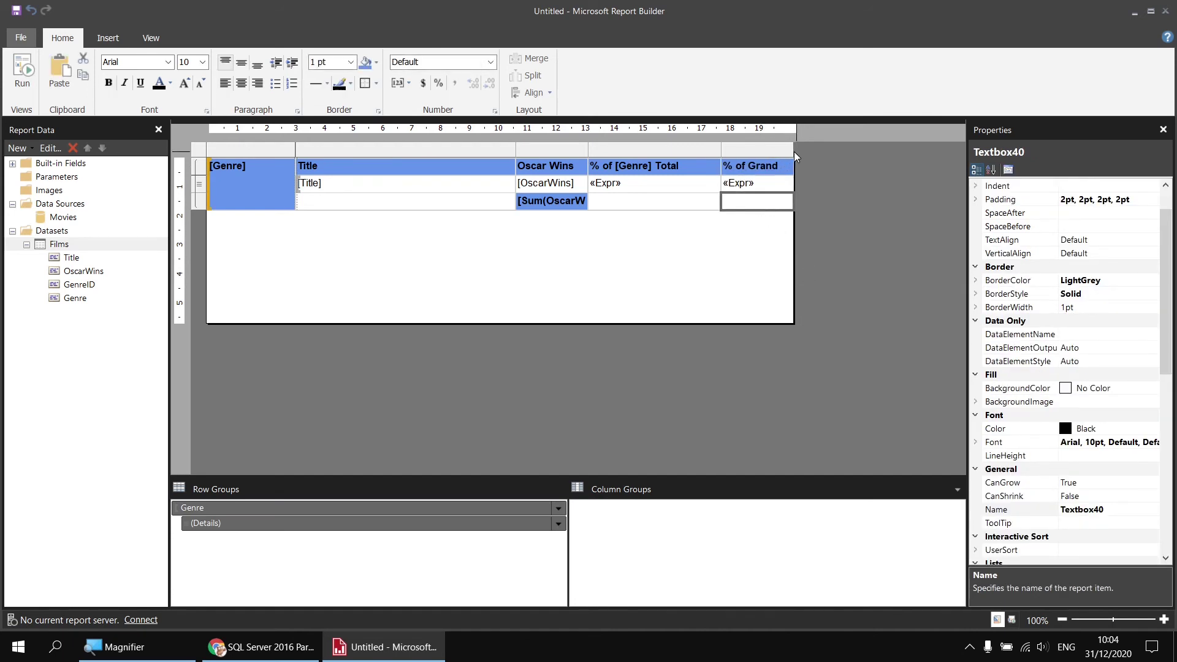
pyautogui.moveTo(793, 152); pyautogui.dragTo(821, 152)
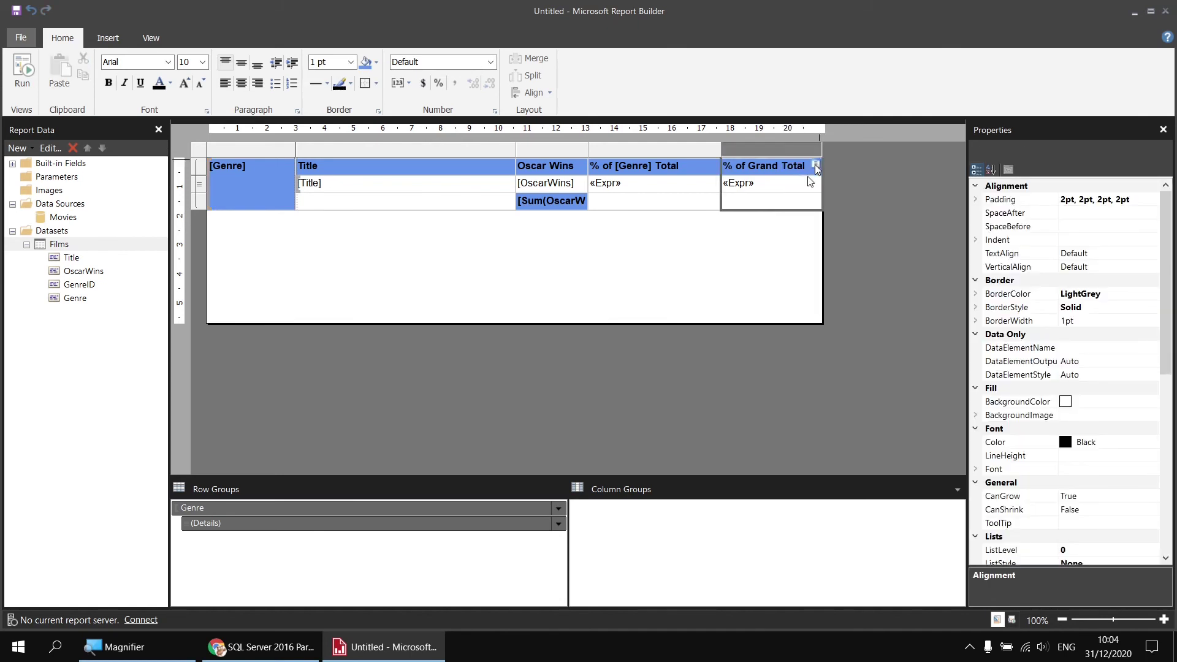
# Format the detail cell under "% of Grand Total" as Percentage with two decimals, and preview the report before returning to the design
pyautogui.click(779, 190)
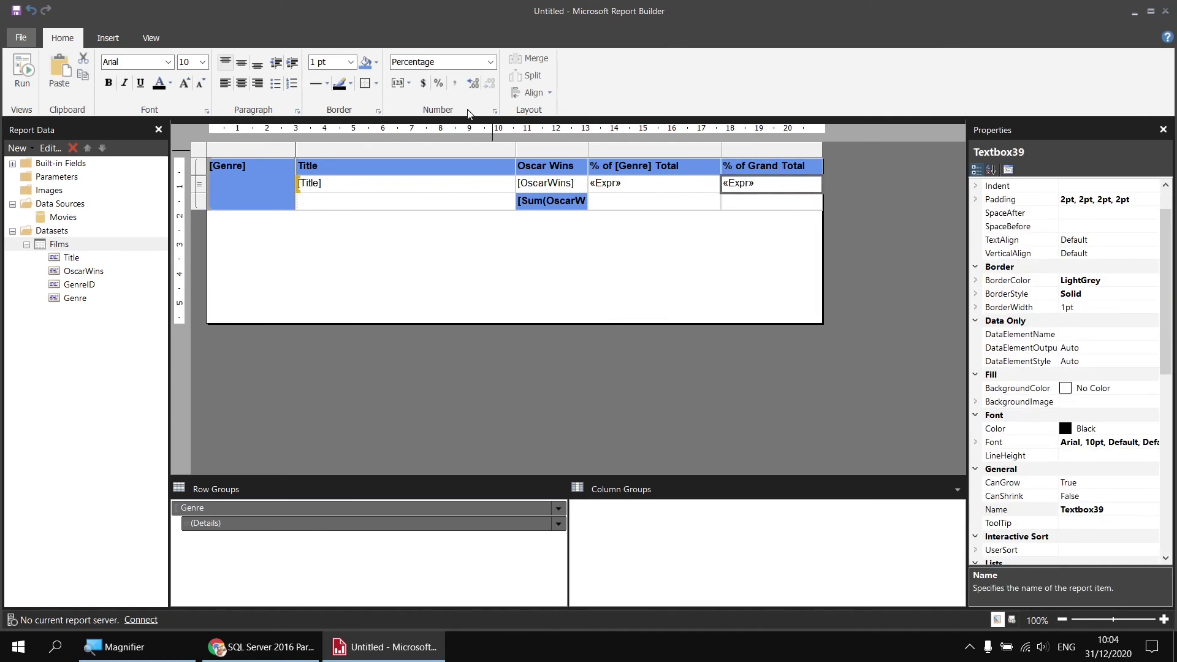
pyautogui.click(473, 86)
pyautogui.click(23, 84)
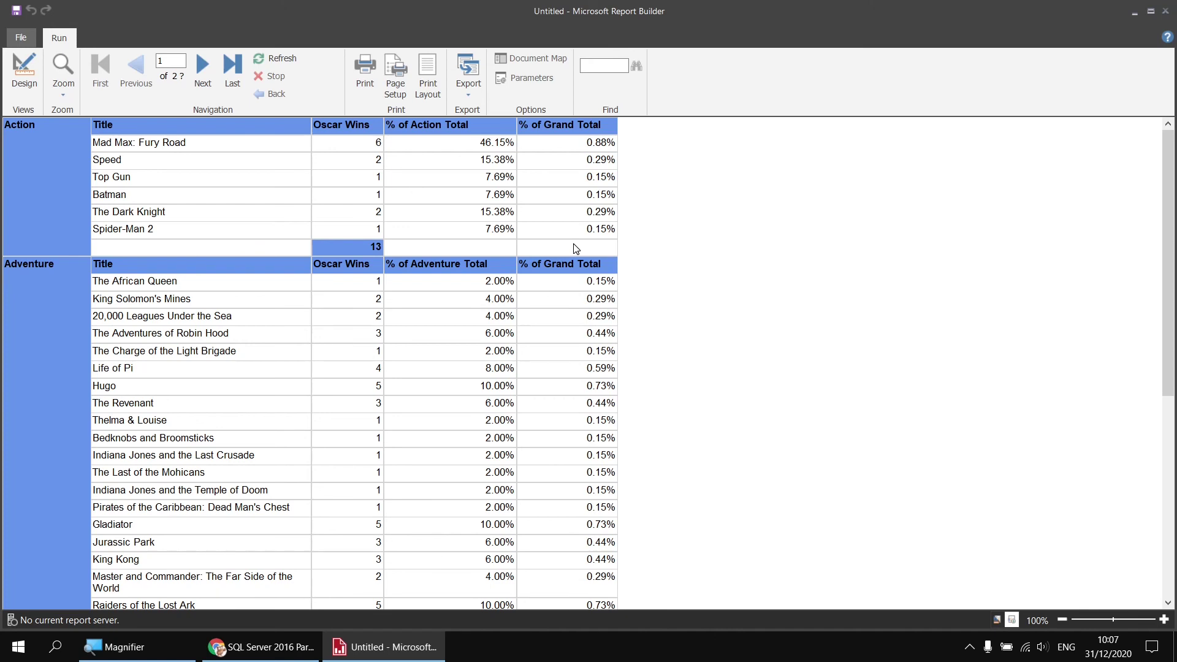
pyautogui.click(23, 76)
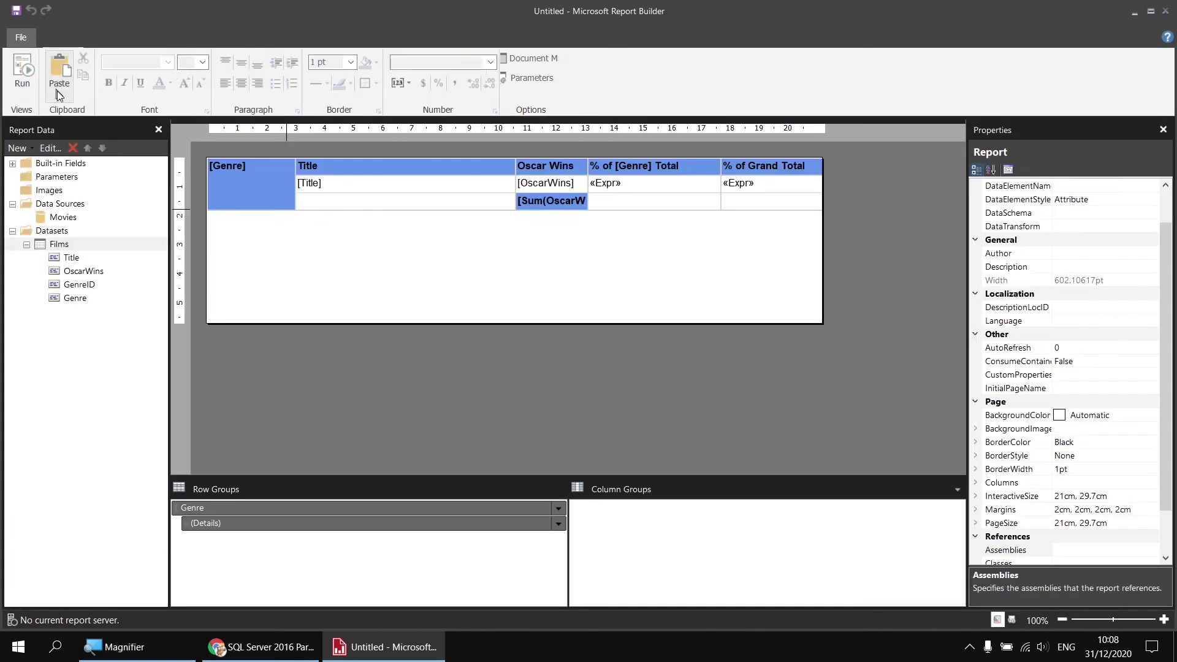
# Start an expression in the genre total row's "% of Grand Total" cell with =Sum(Fields!OscarWins.Value)
pyautogui.click(753, 206)
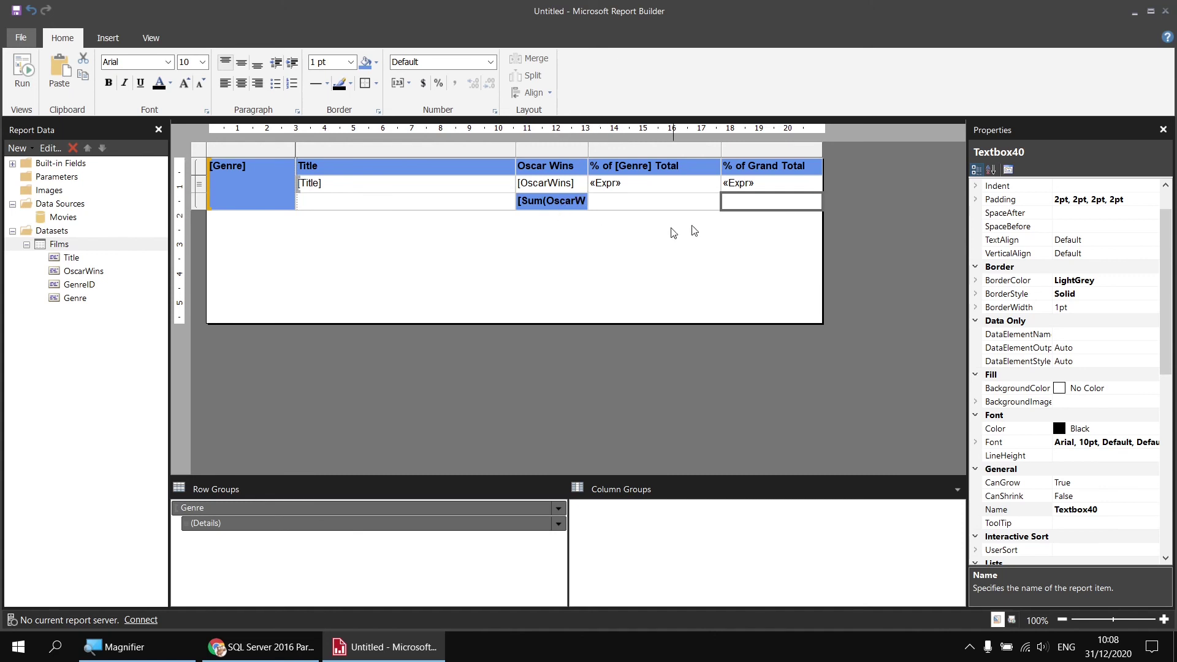
pyautogui.rightClick(758, 204)
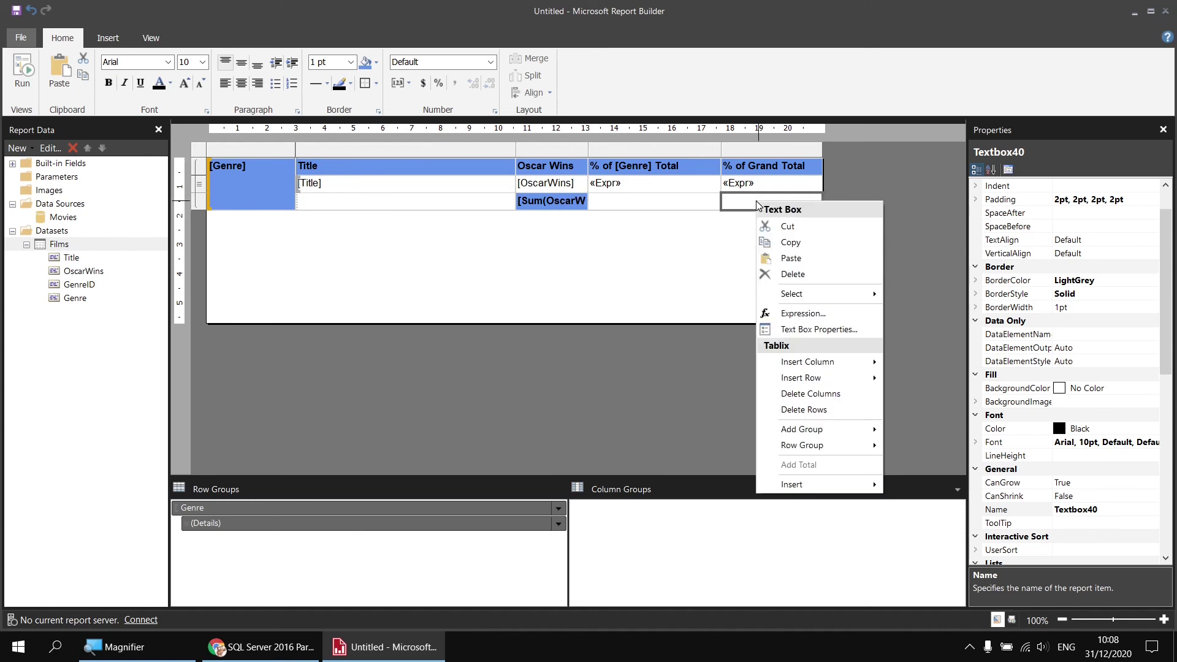
pyautogui.click(815, 314)
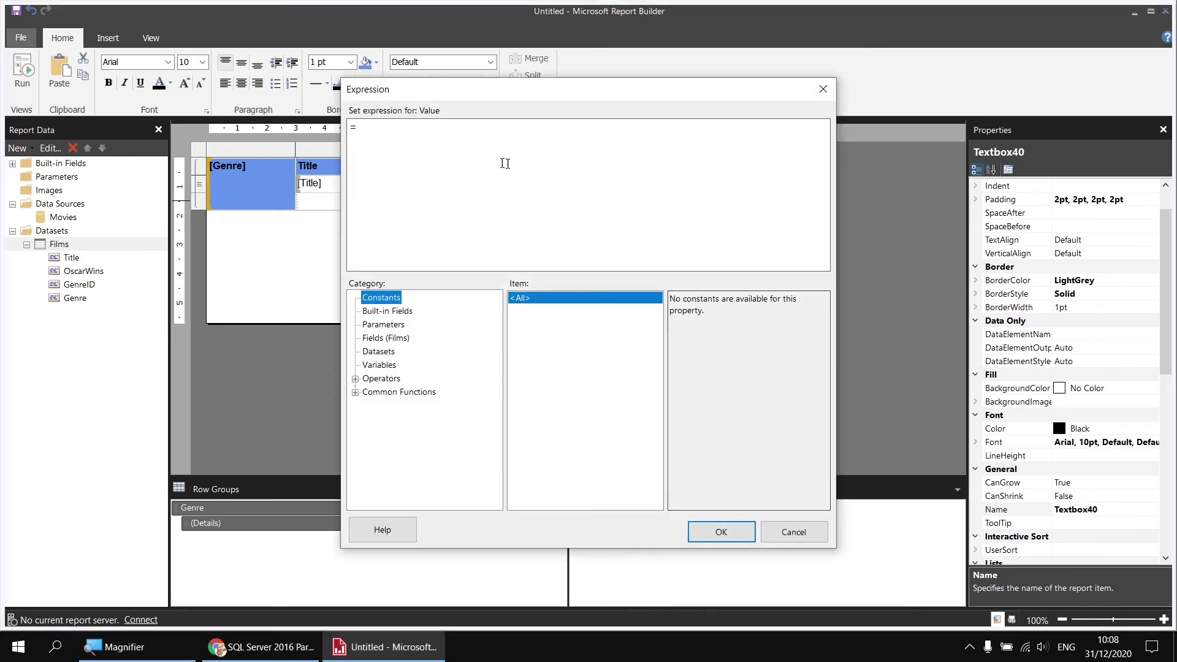
pyautogui.click(377, 129)
pyautogui.write('S')
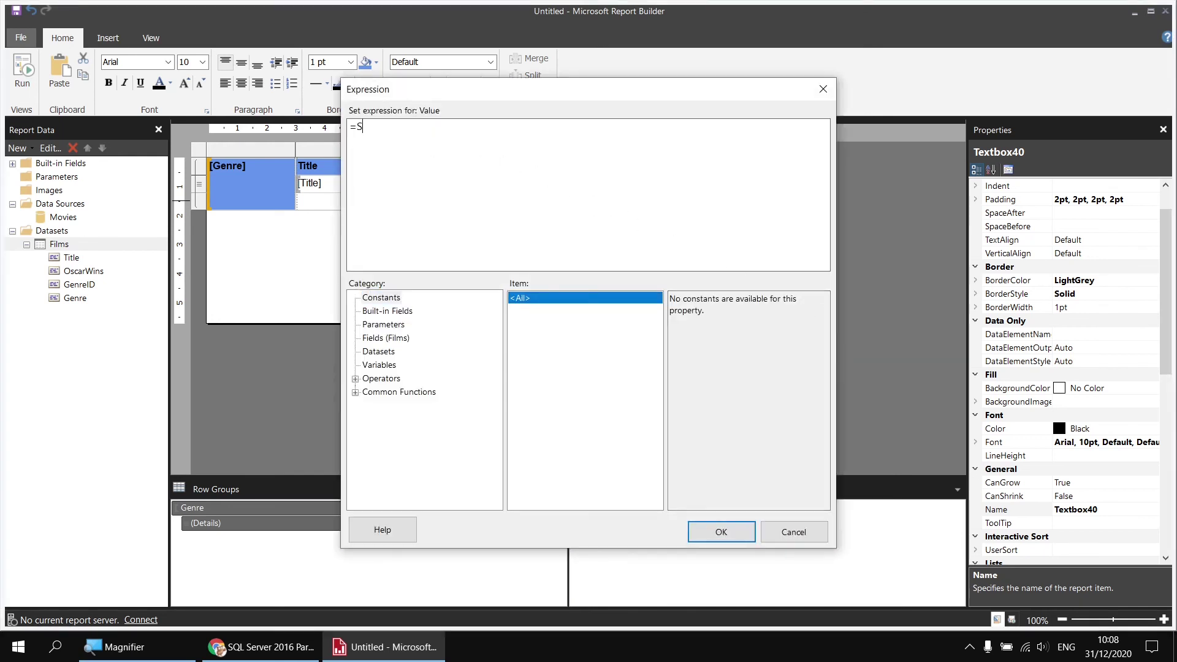
pyautogui.write('um(')
pyautogui.click(376, 338)
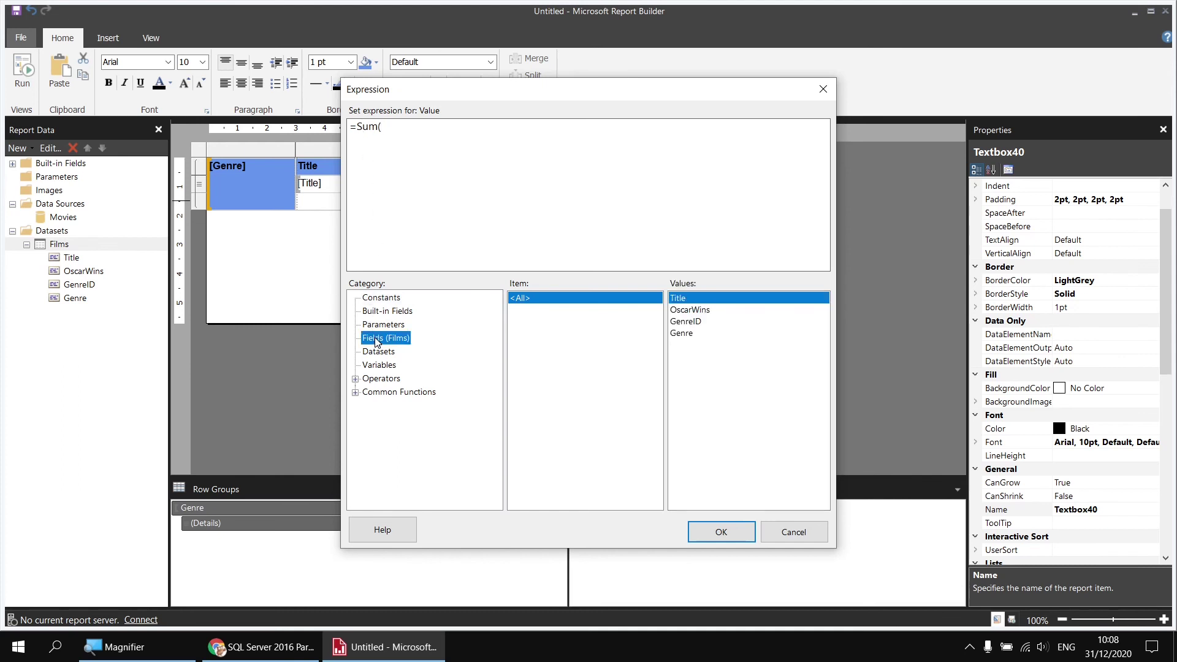
pyautogui.doubleClick(703, 311)
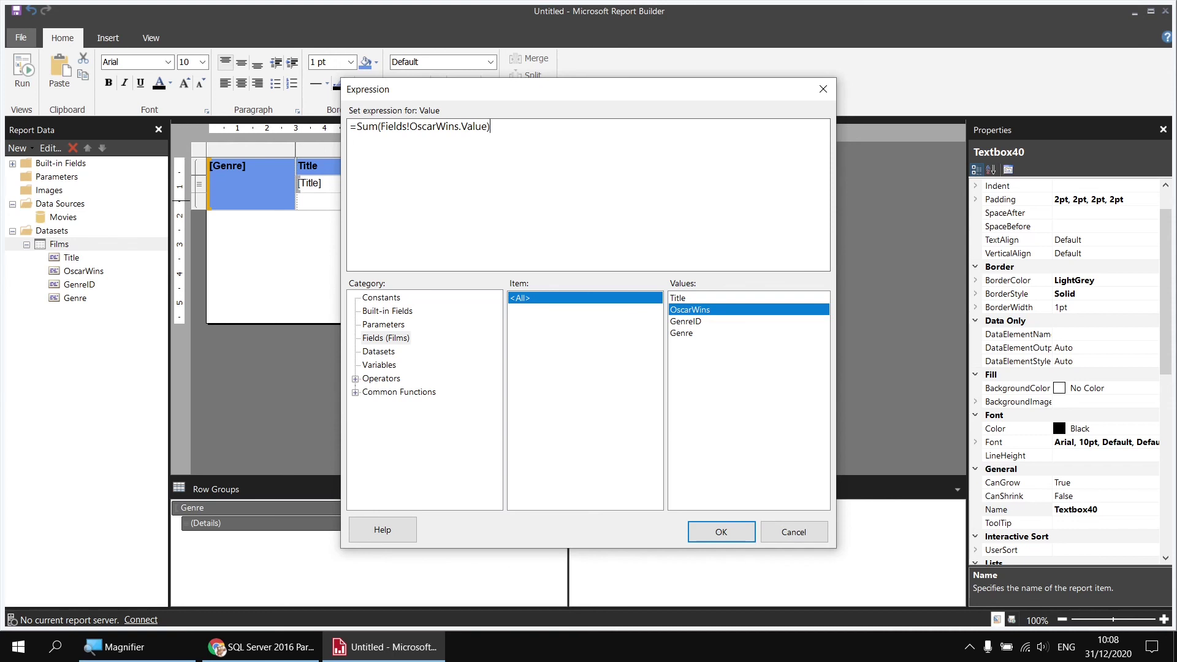
# Divide the genre total expression by Sum(Fields!OscarWins.Value, "Tablix2"), and preview the report before returning to the design
pyautogui.write('/')
pyautogui.moveTo(490, 128); pyautogui.dragTo(359, 126)
pyautogui.hotkey('ctrl', 'c')
pyautogui.click(533, 128)
pyautogui.hotkey('ctrl', 'v')
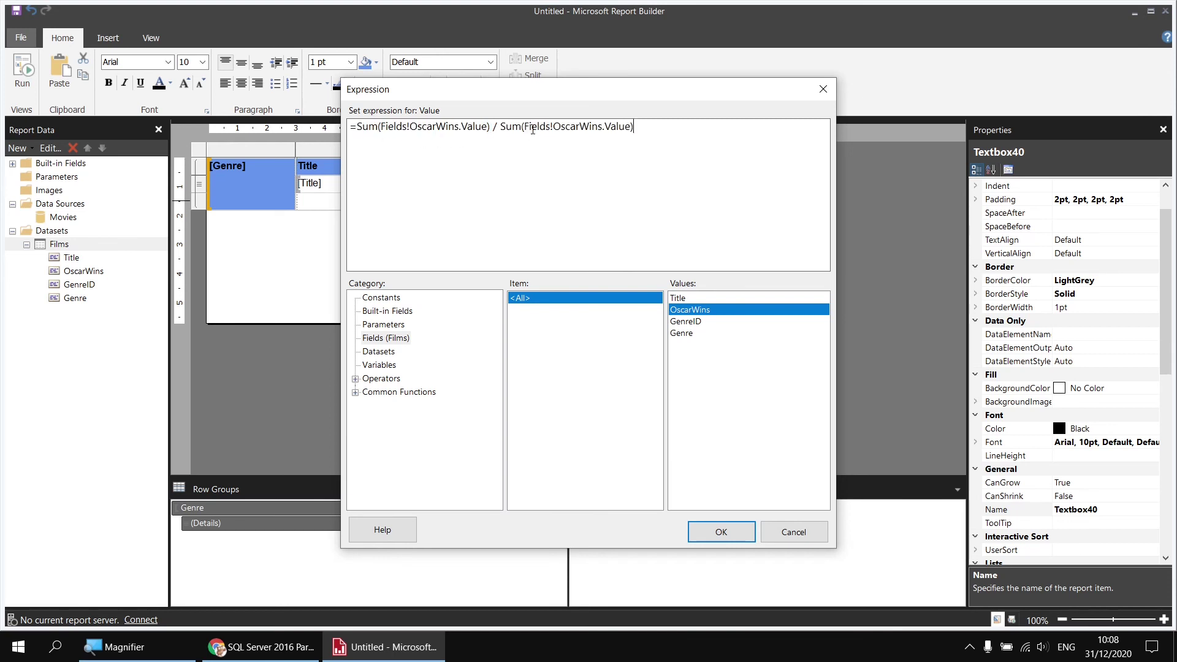
pyautogui.click(631, 153)
pyautogui.write(', "Tablix2"')
pyautogui.click(718, 532)
pyautogui.click(24, 72)
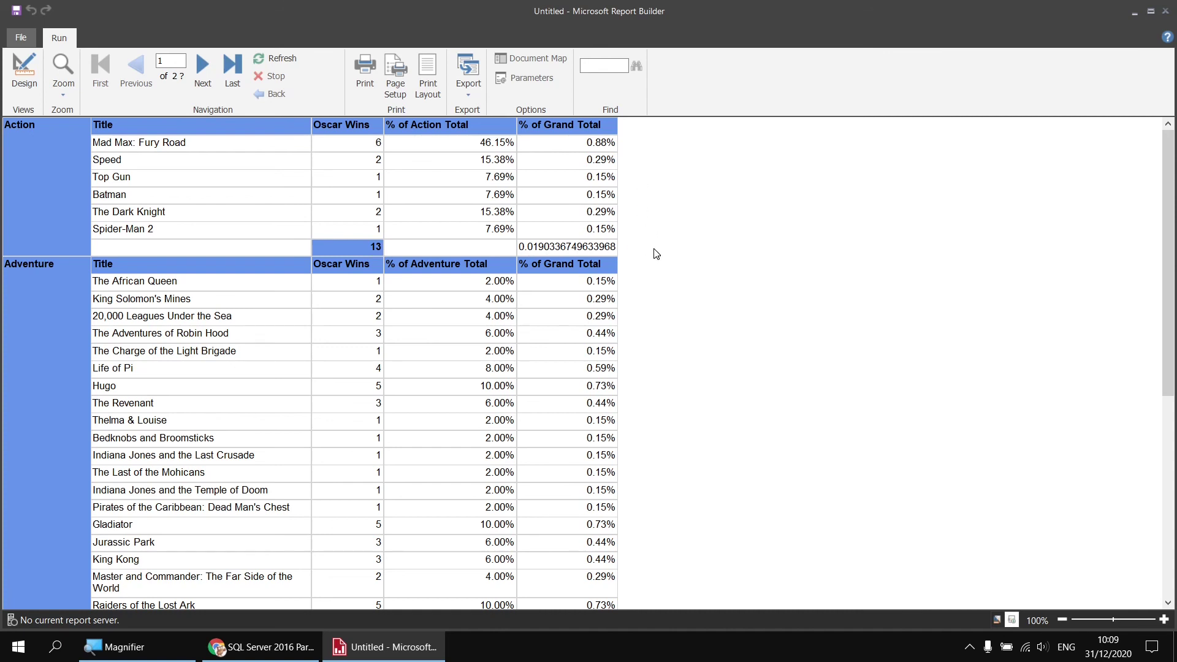
pyautogui.click(25, 67)
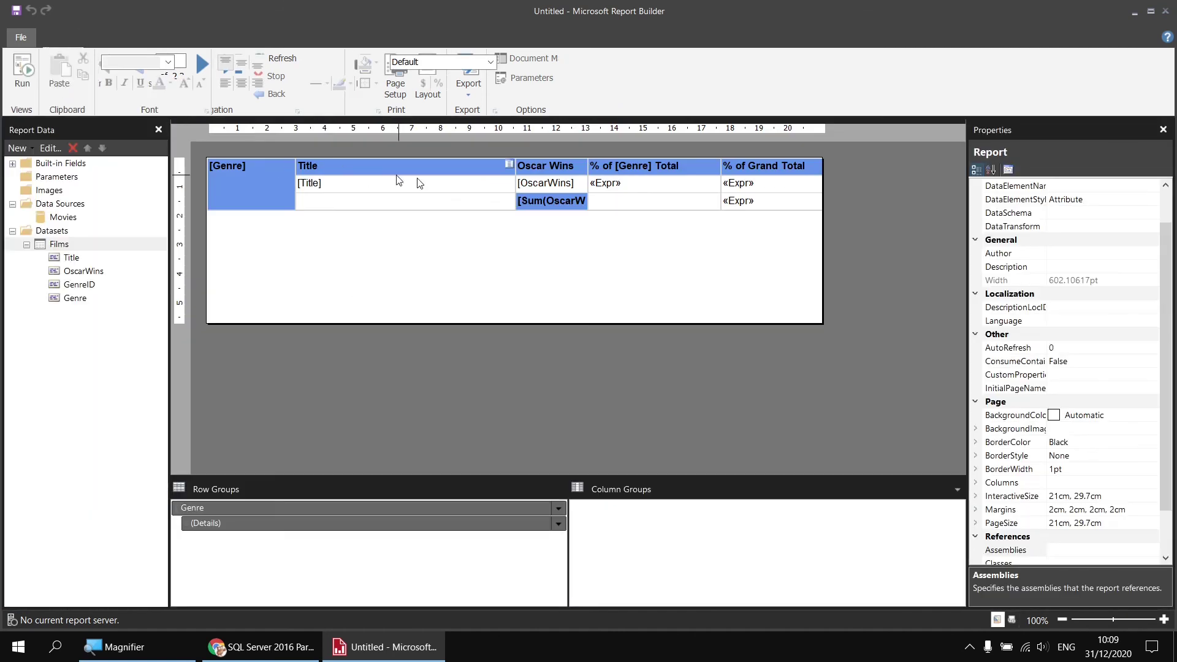
# Format the genre total row's "% of Grand Total" cell with a CornflowerBlue fill, bold text and Percentage with two decimals
pyautogui.click(775, 207)
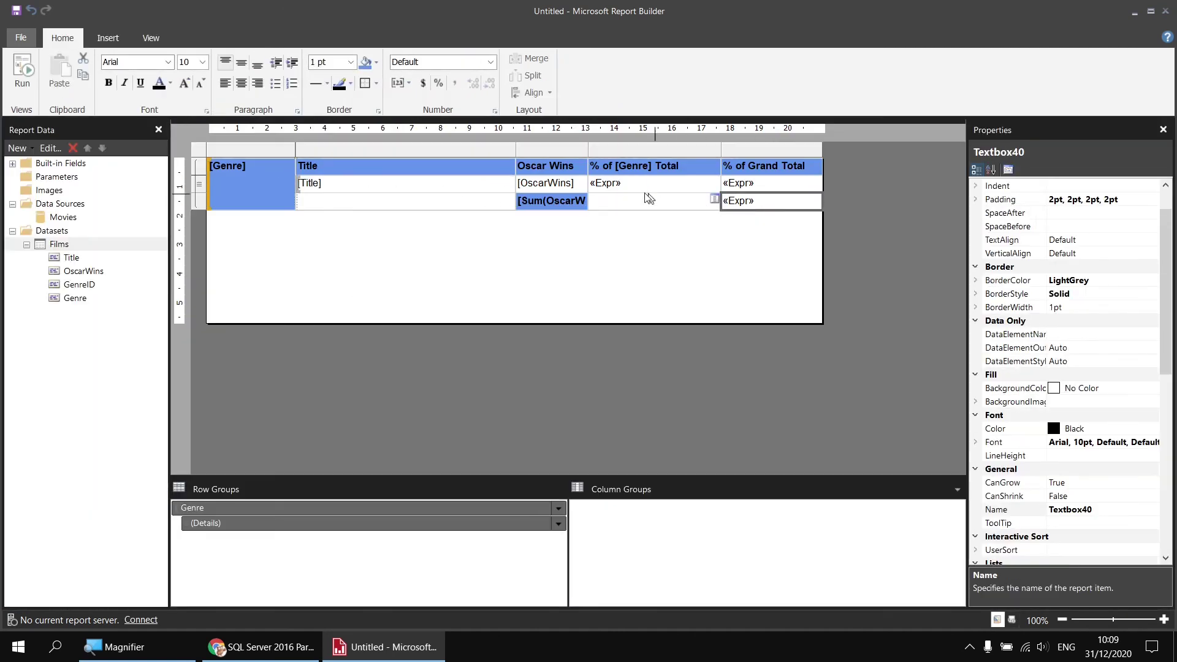
pyautogui.click(366, 61)
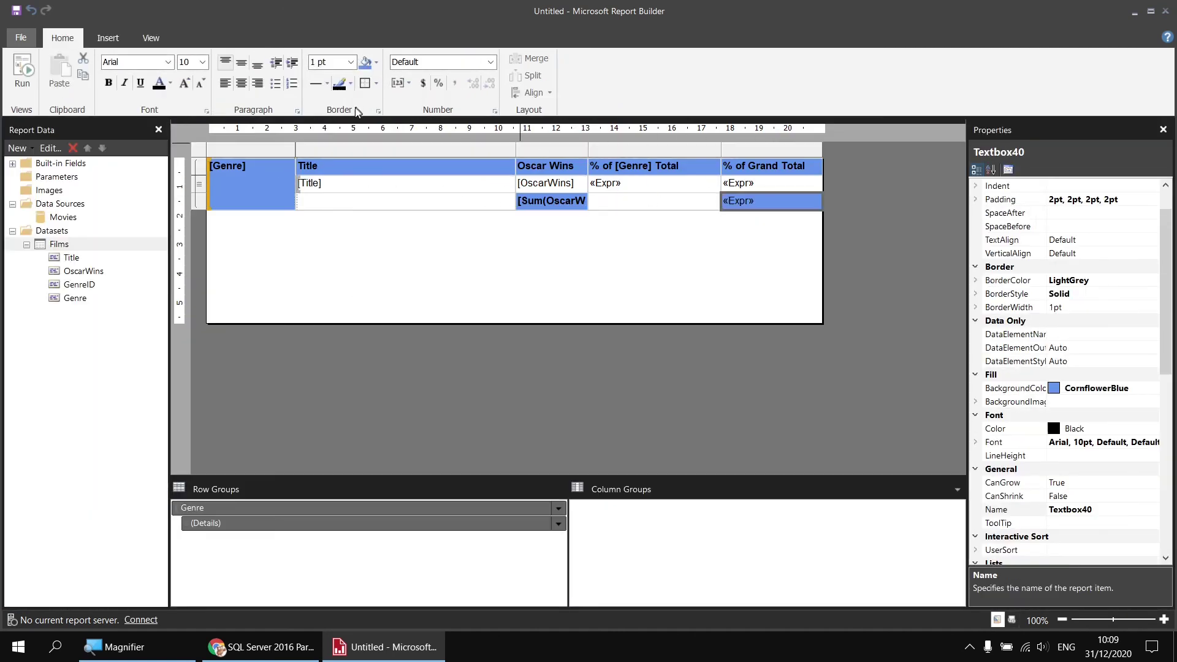
pyautogui.click(438, 83)
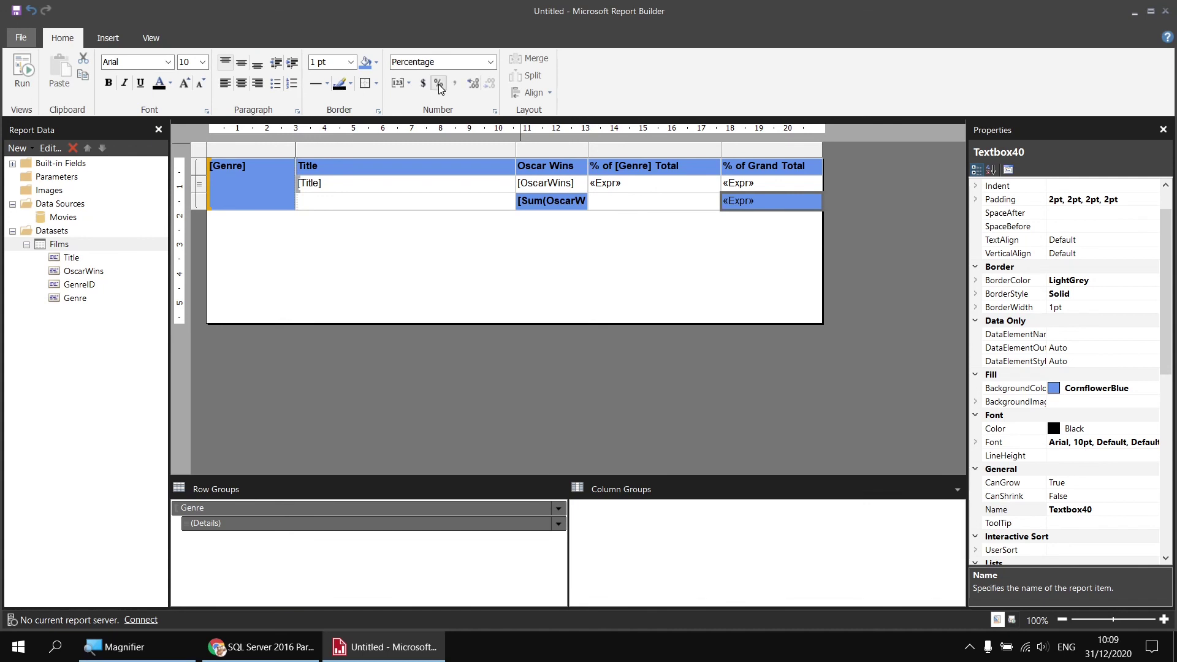
pyautogui.click(476, 87)
pyautogui.click(109, 83)
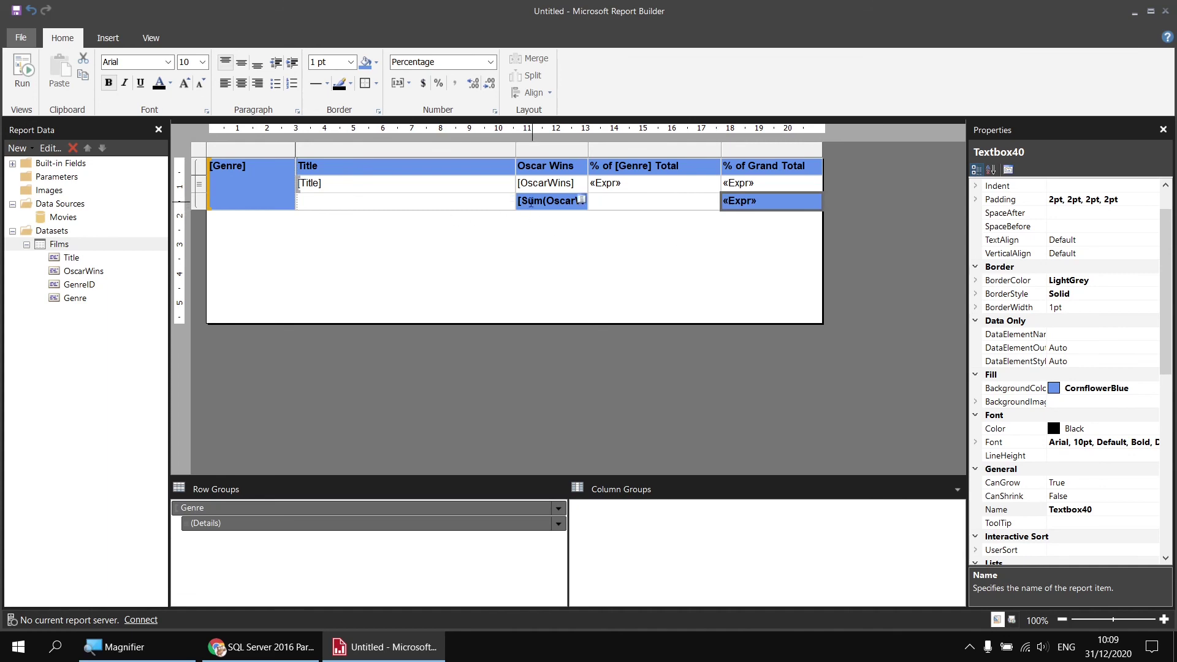
# Preview the report, examine each genre's share of the grand total across the first two pages, and return to the first page
pyautogui.click(28, 69)
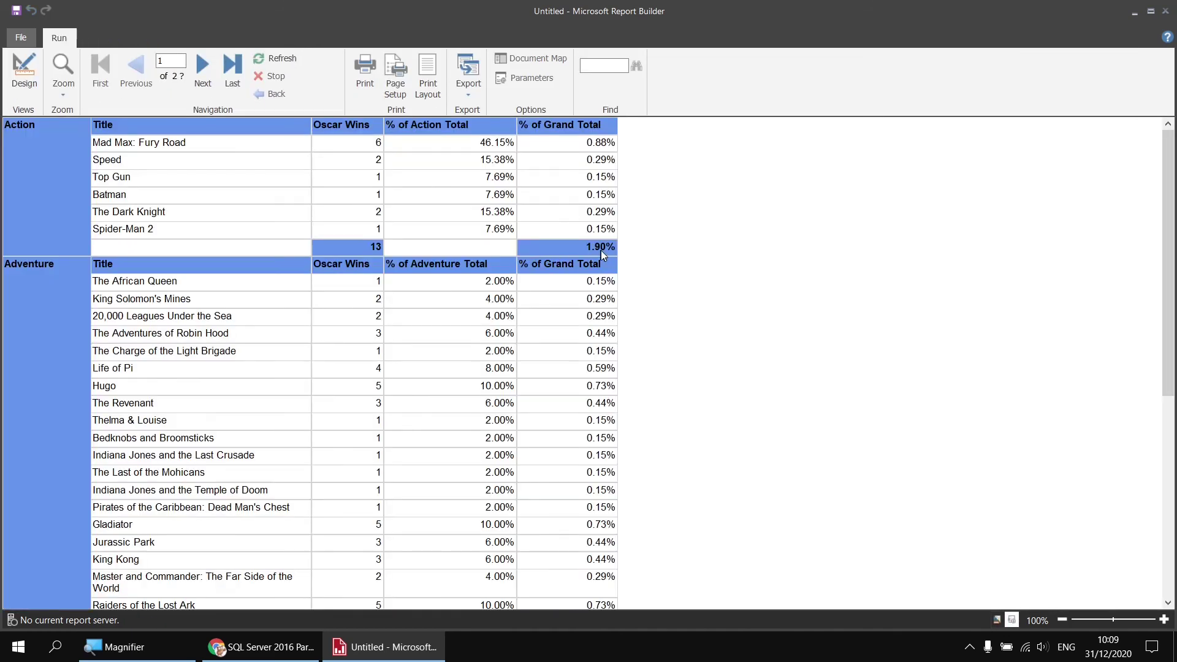
pyautogui.scroll(-3, 664, 289)
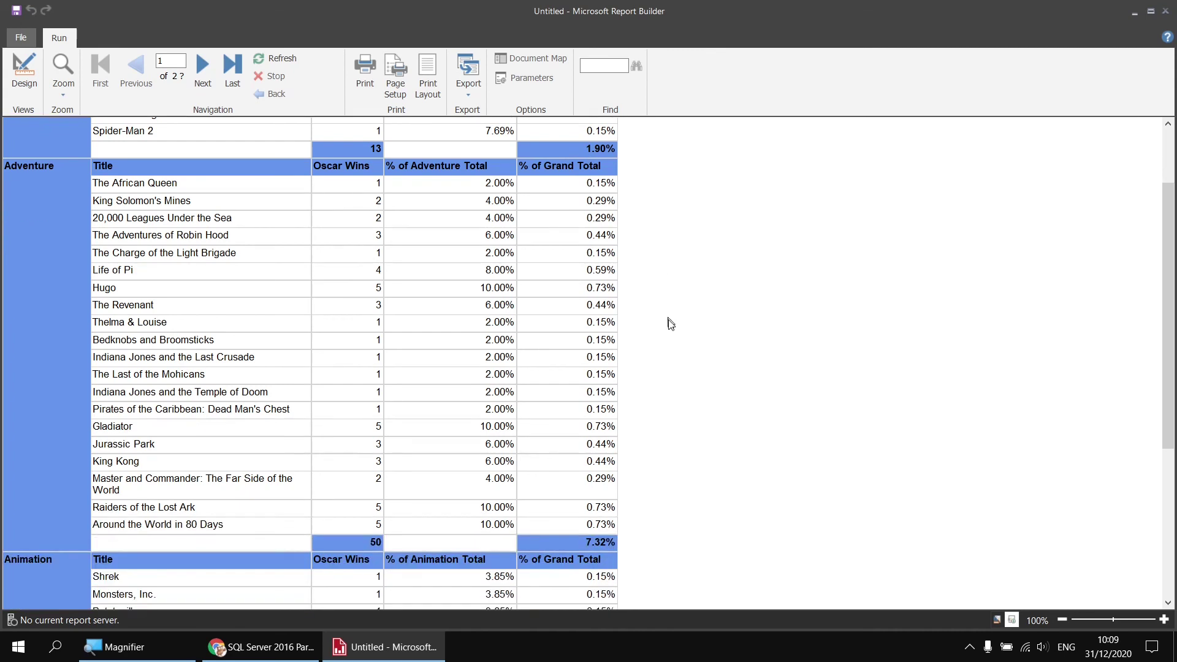
pyautogui.scroll(-3, 659, 542)
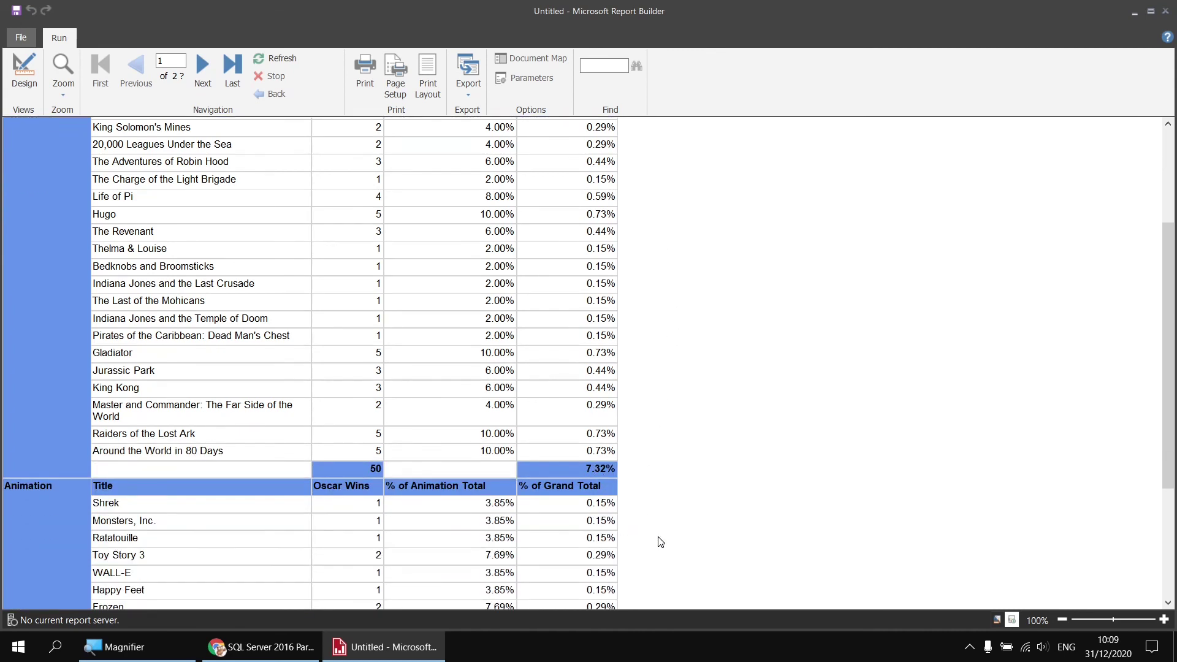
pyautogui.scroll(-10, 660, 542)
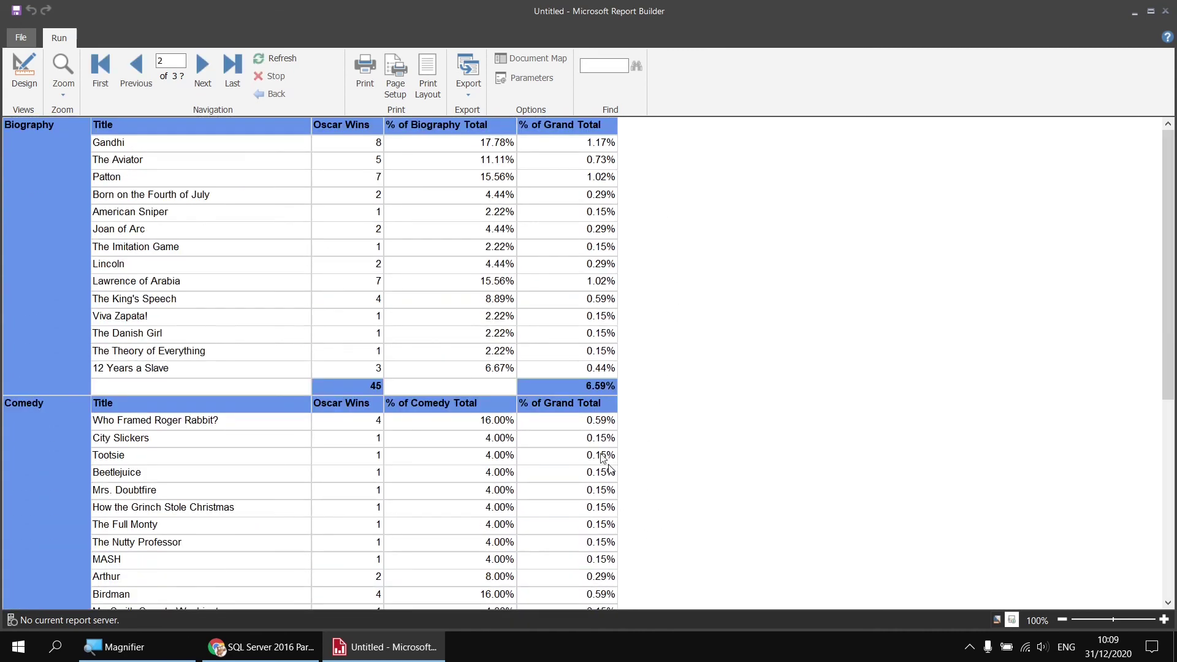
pyautogui.scroll(-2, 680, 402)
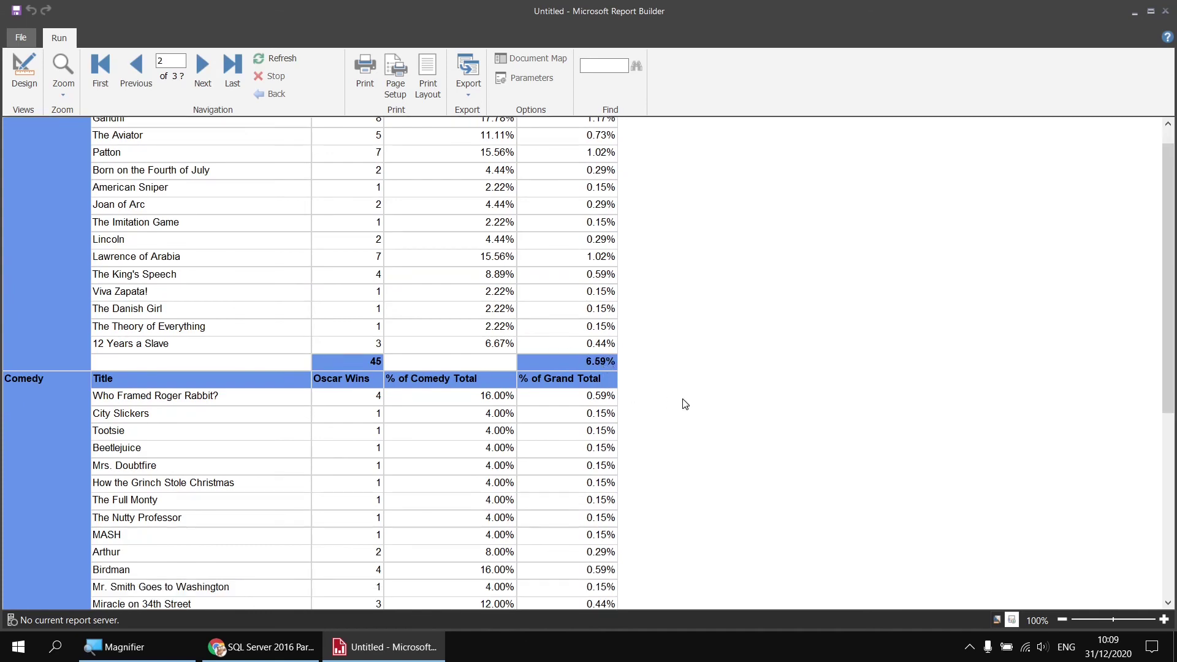
pyautogui.click(101, 65)
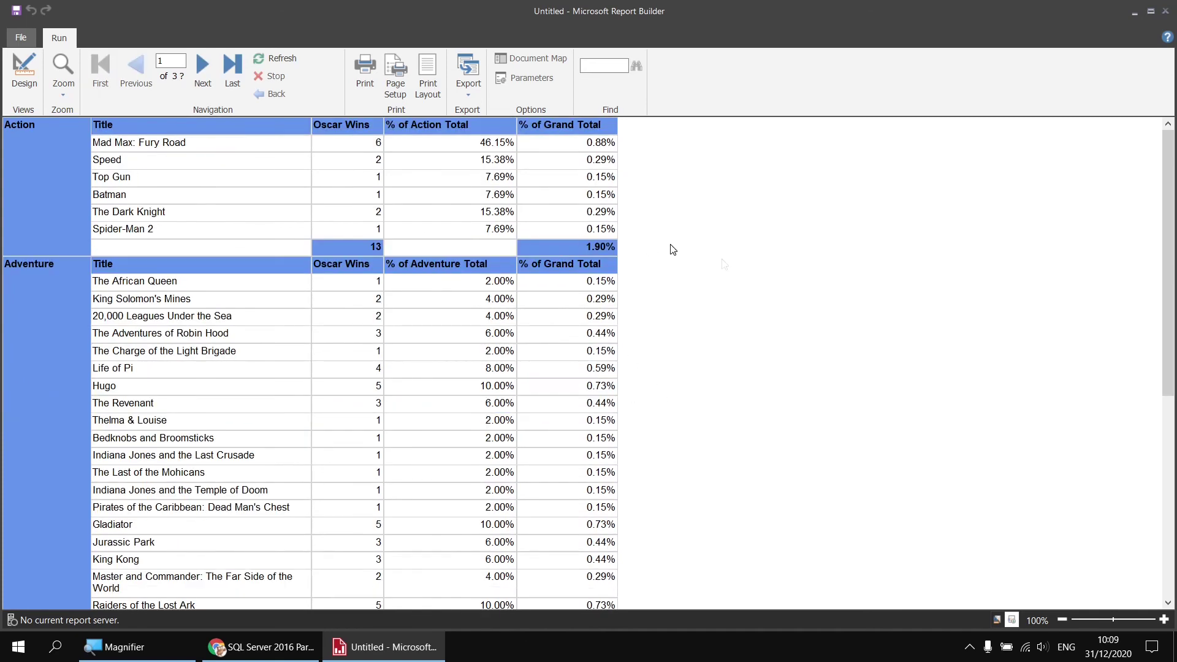